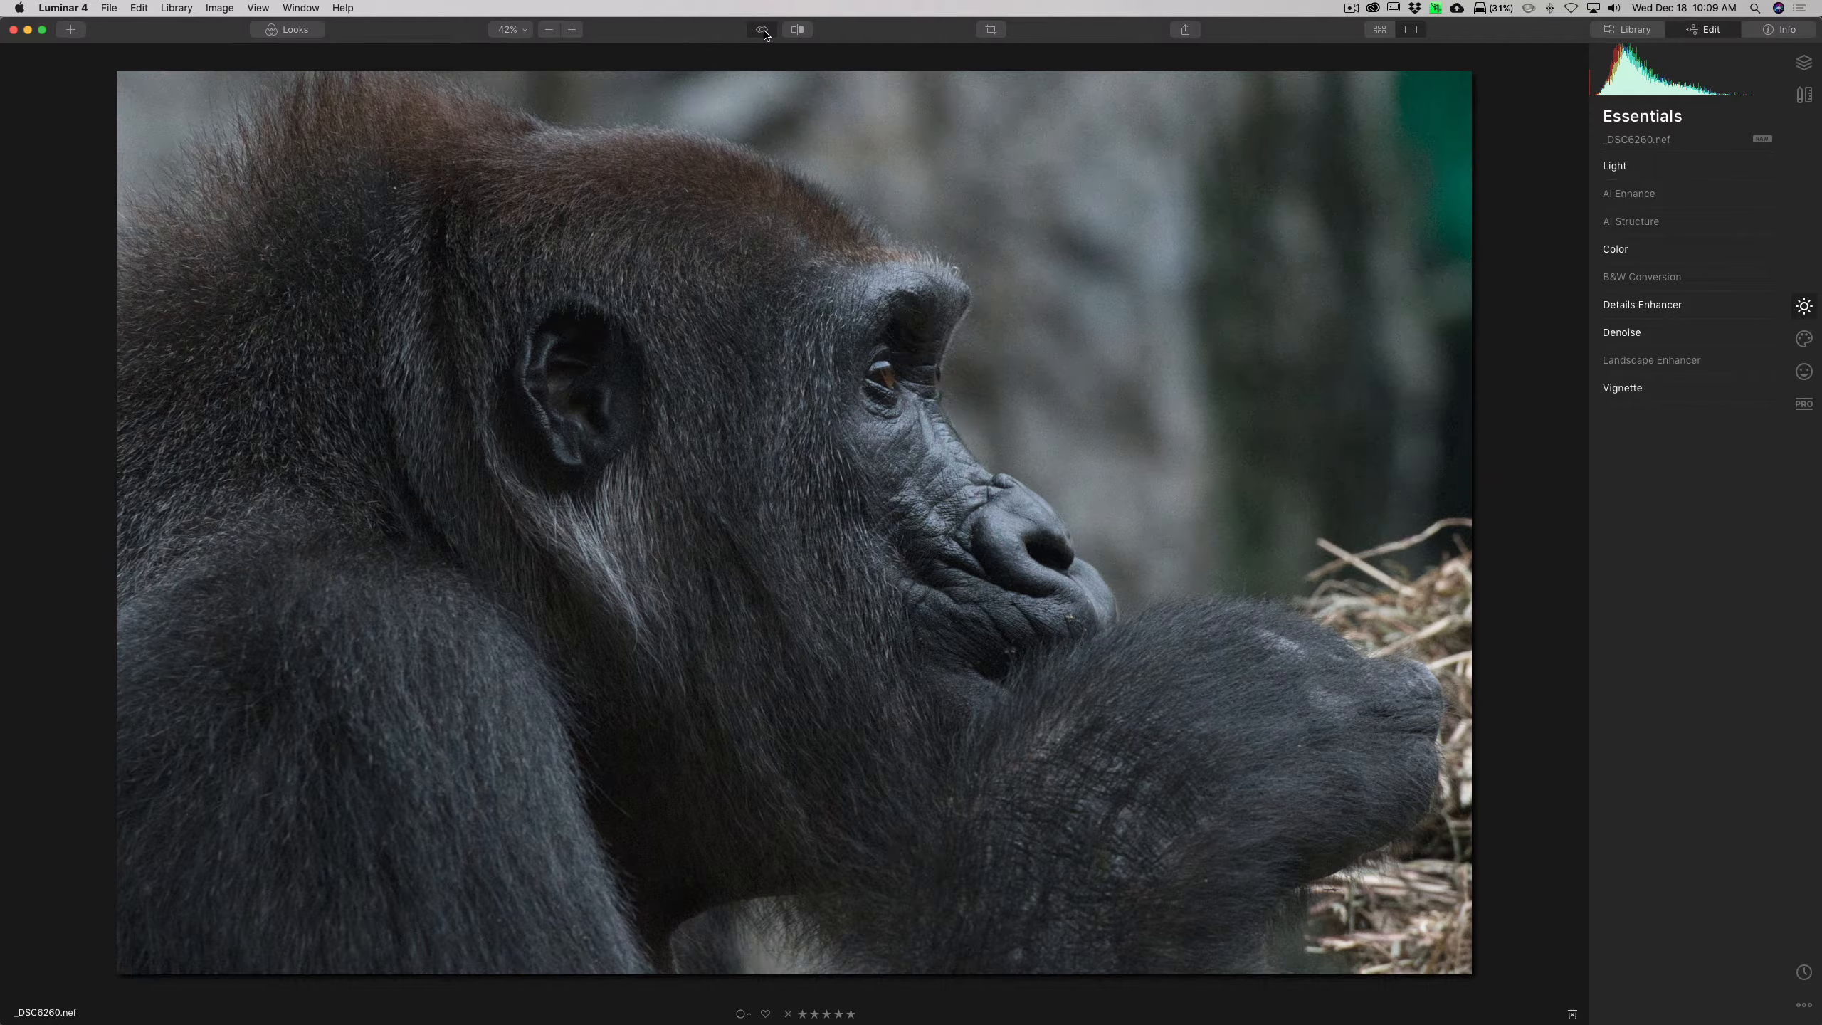
# - Compare the edited gorilla photo with its original version using the preview toggle
pyautogui.click(763, 31)
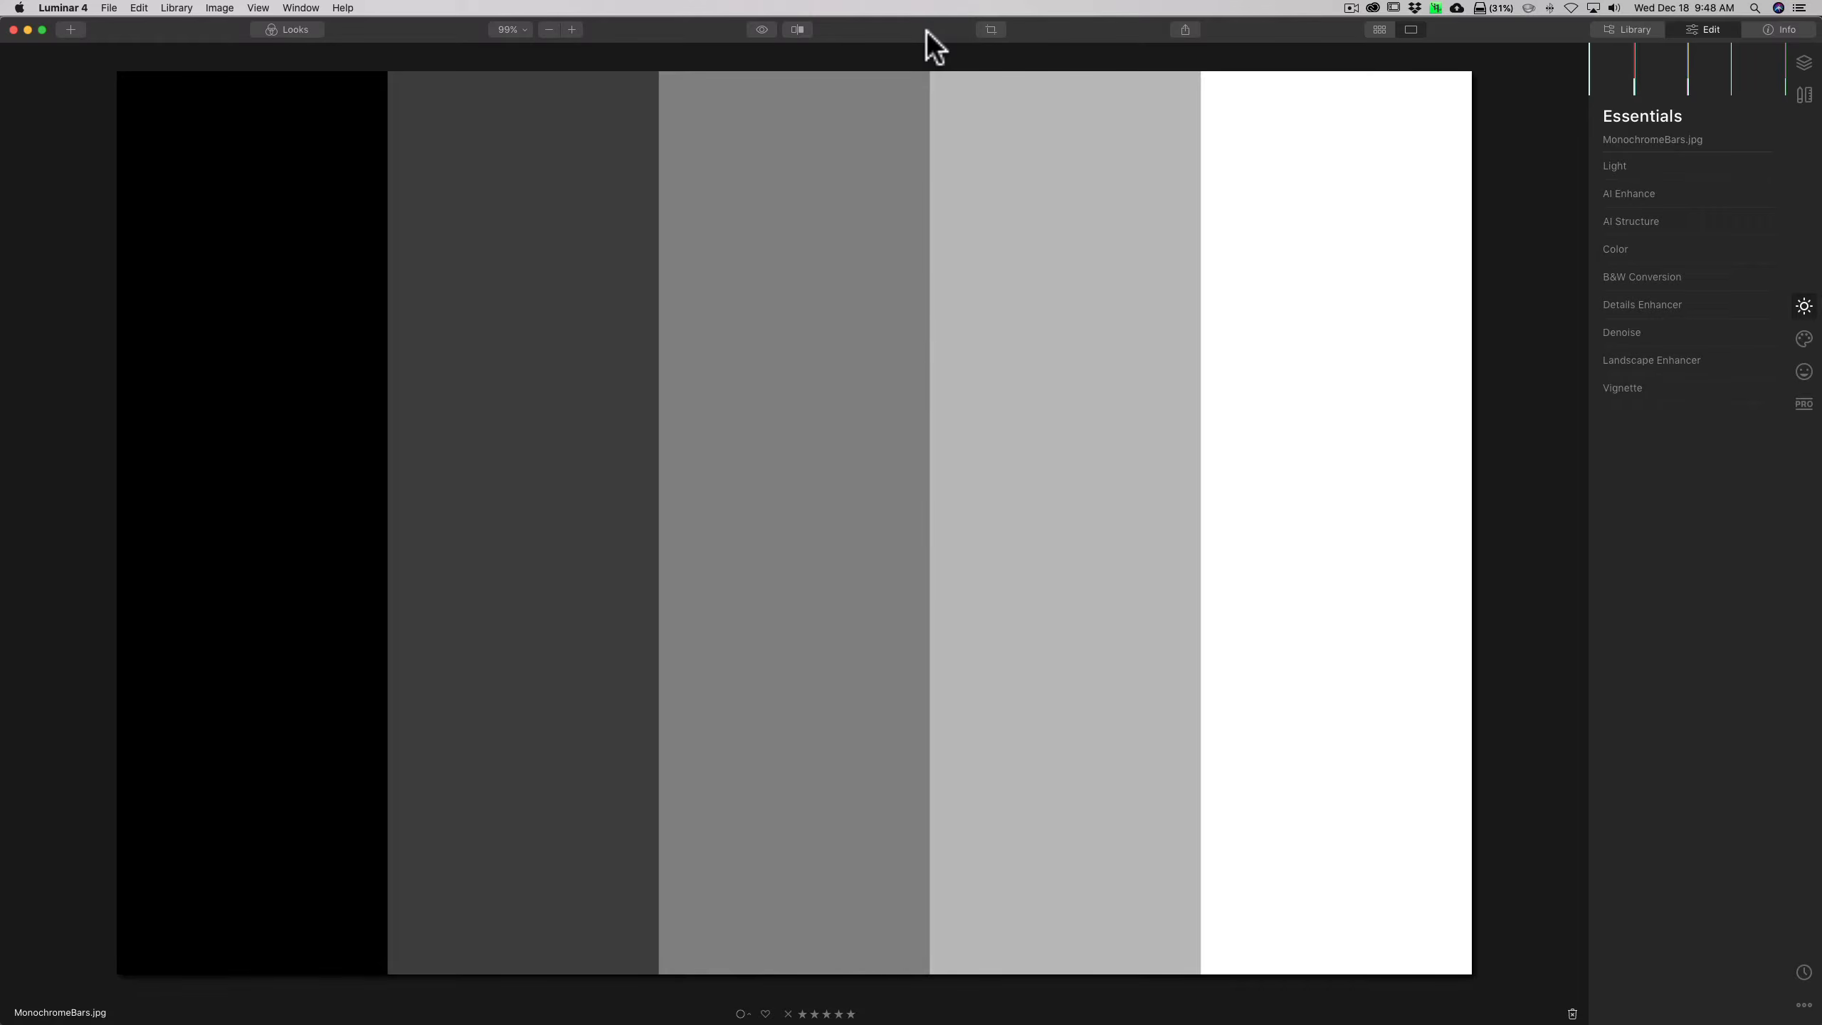
# - Set Sharpen to 100 in the Details Enhancer for the gray bars image
pyautogui.click(931, 365)
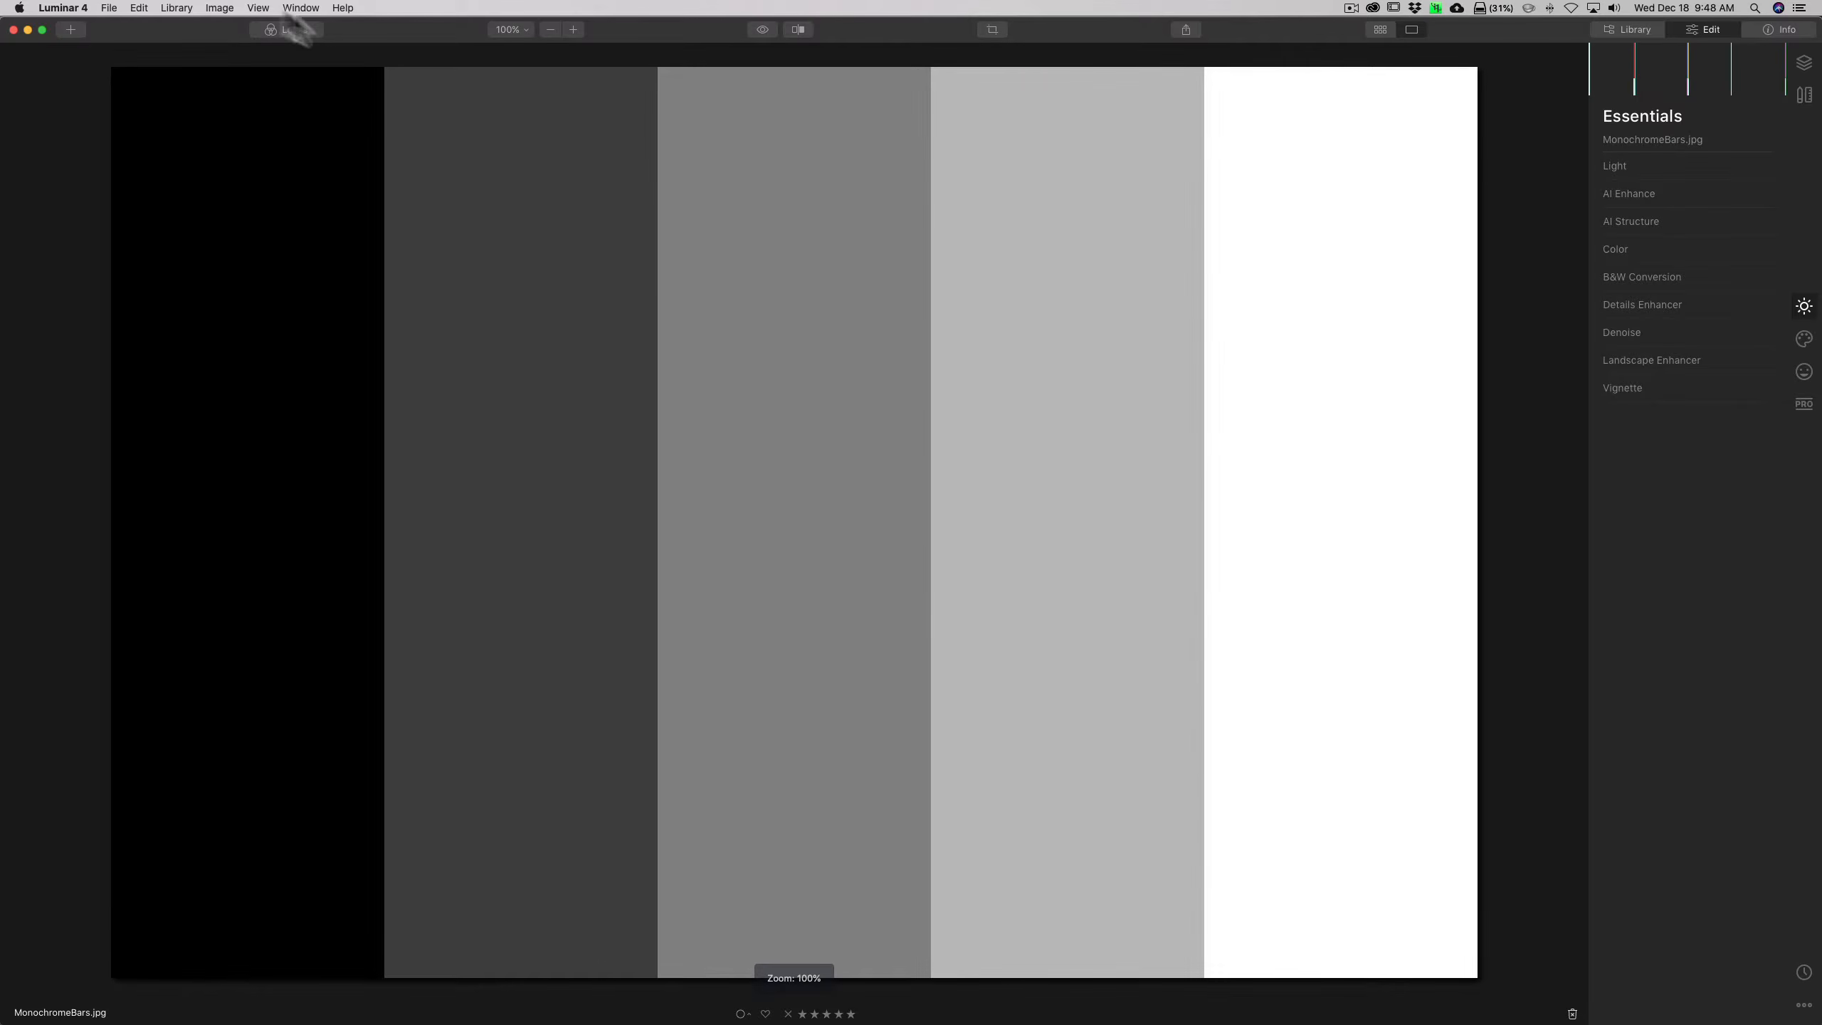
pyautogui.click(512, 30)
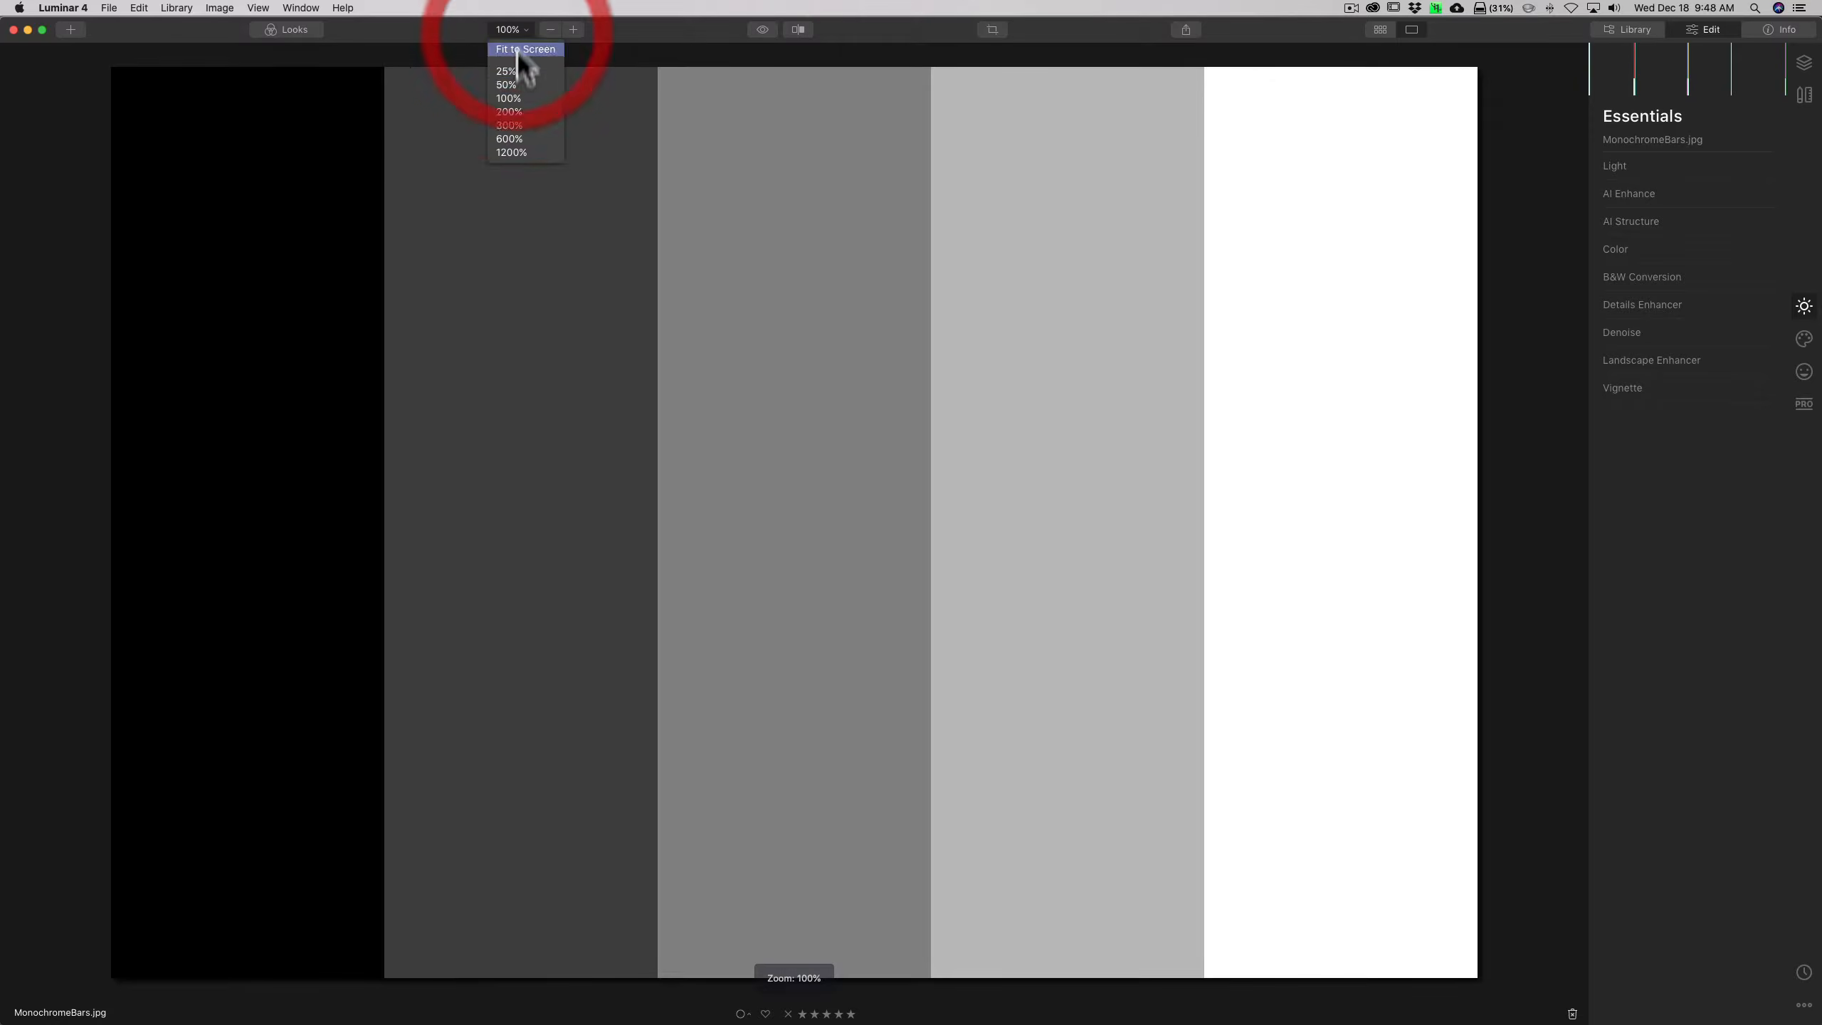
pyautogui.click(511, 138)
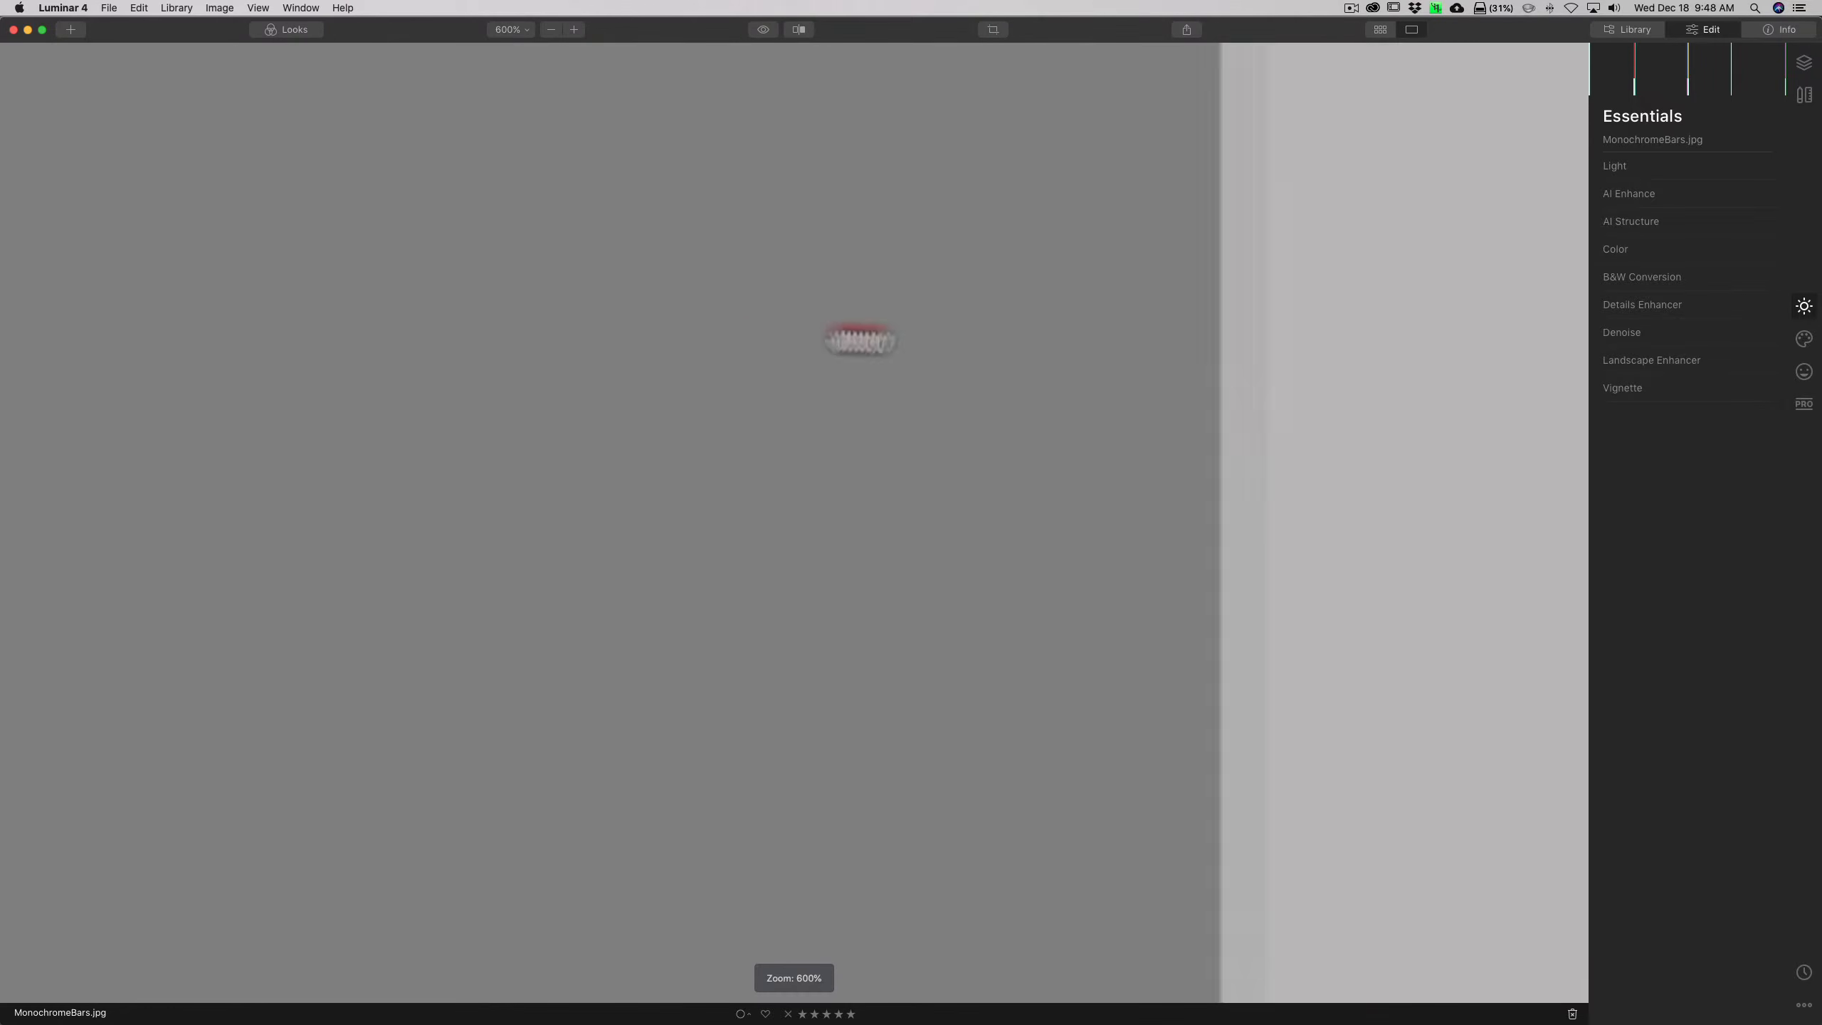
pyautogui.moveTo(679, 333); pyautogui.dragTo(765, 315)
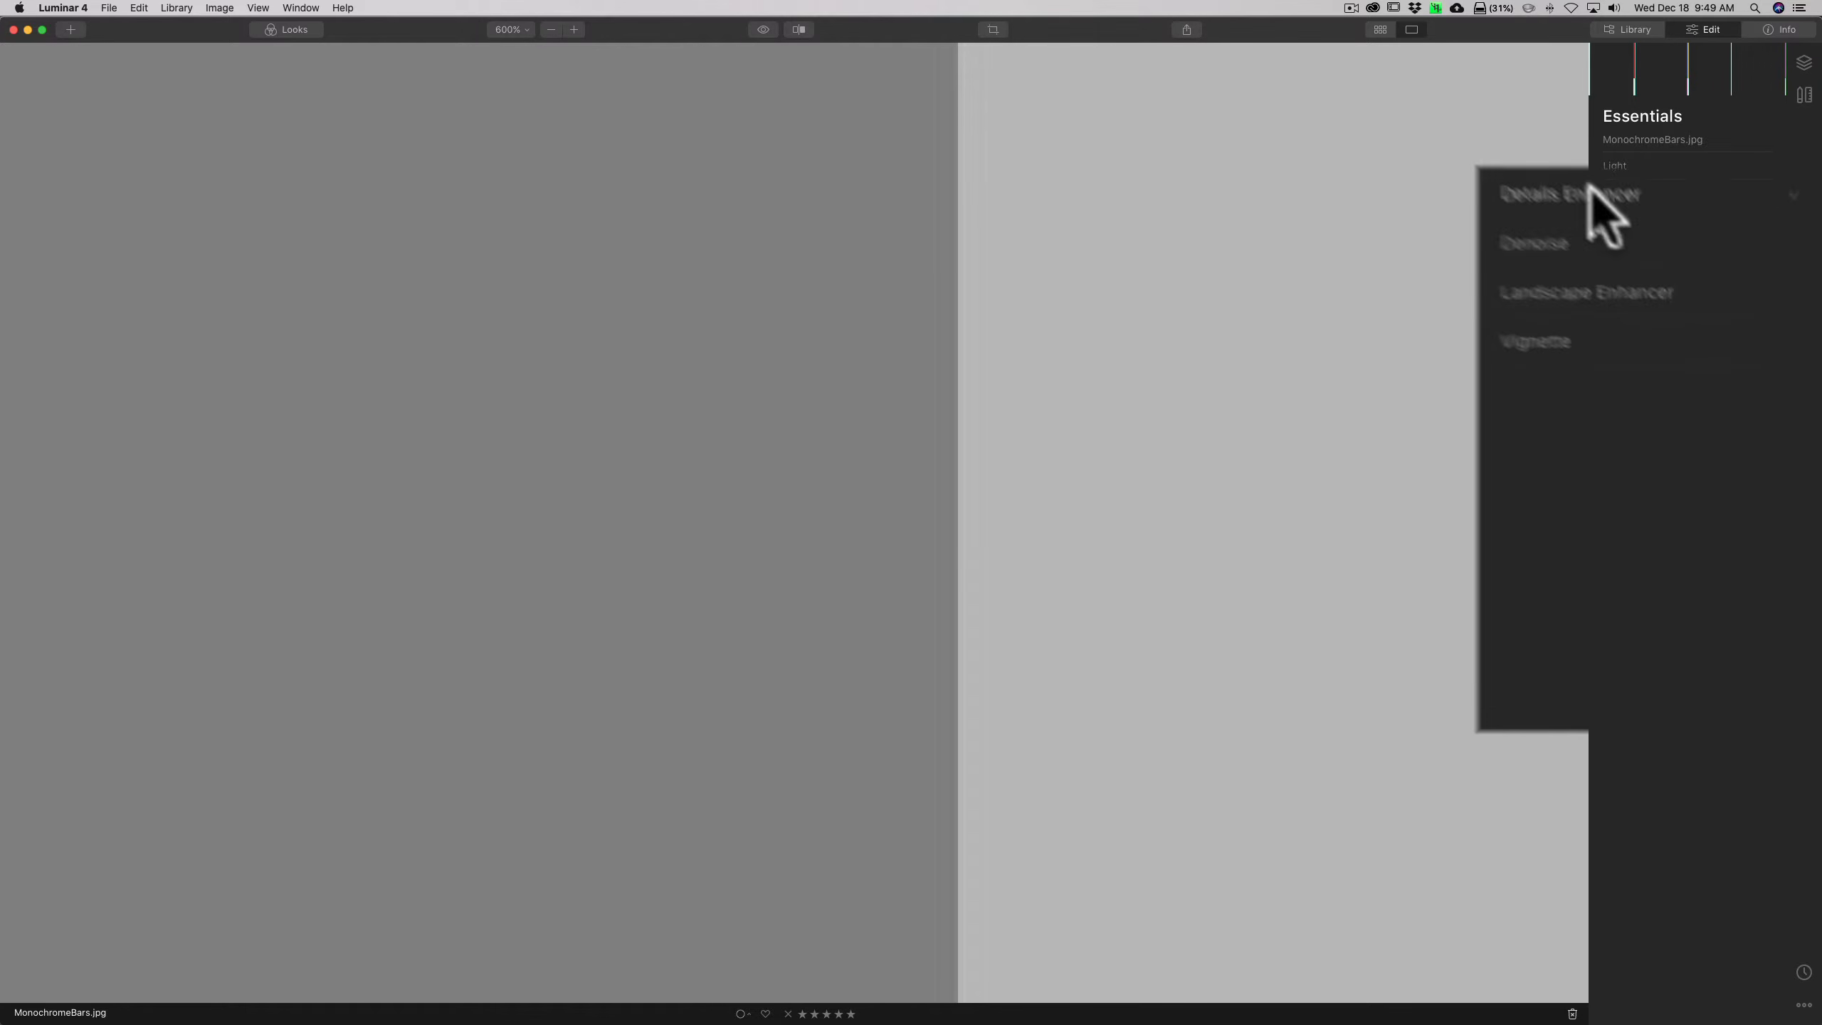
pyautogui.click(1652, 303)
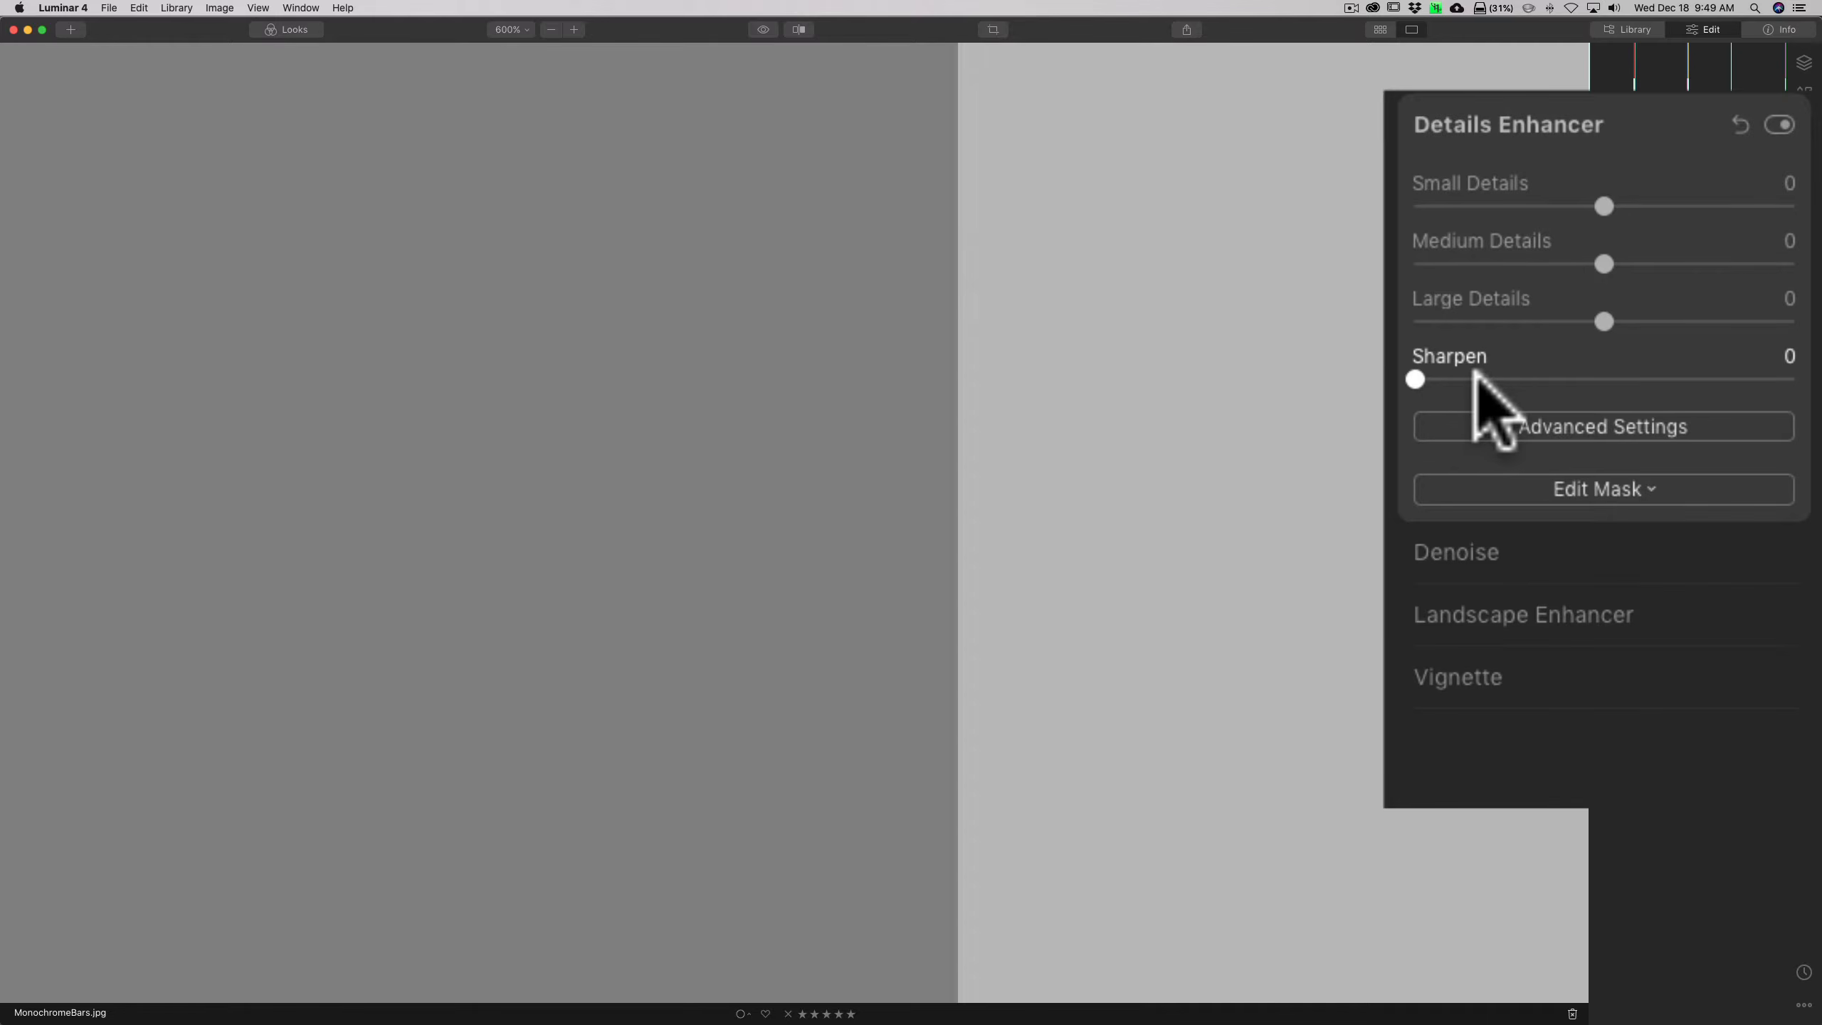
pyautogui.click(1414, 374)
pyautogui.moveTo(1411, 374); pyautogui.dragTo(1781, 379)
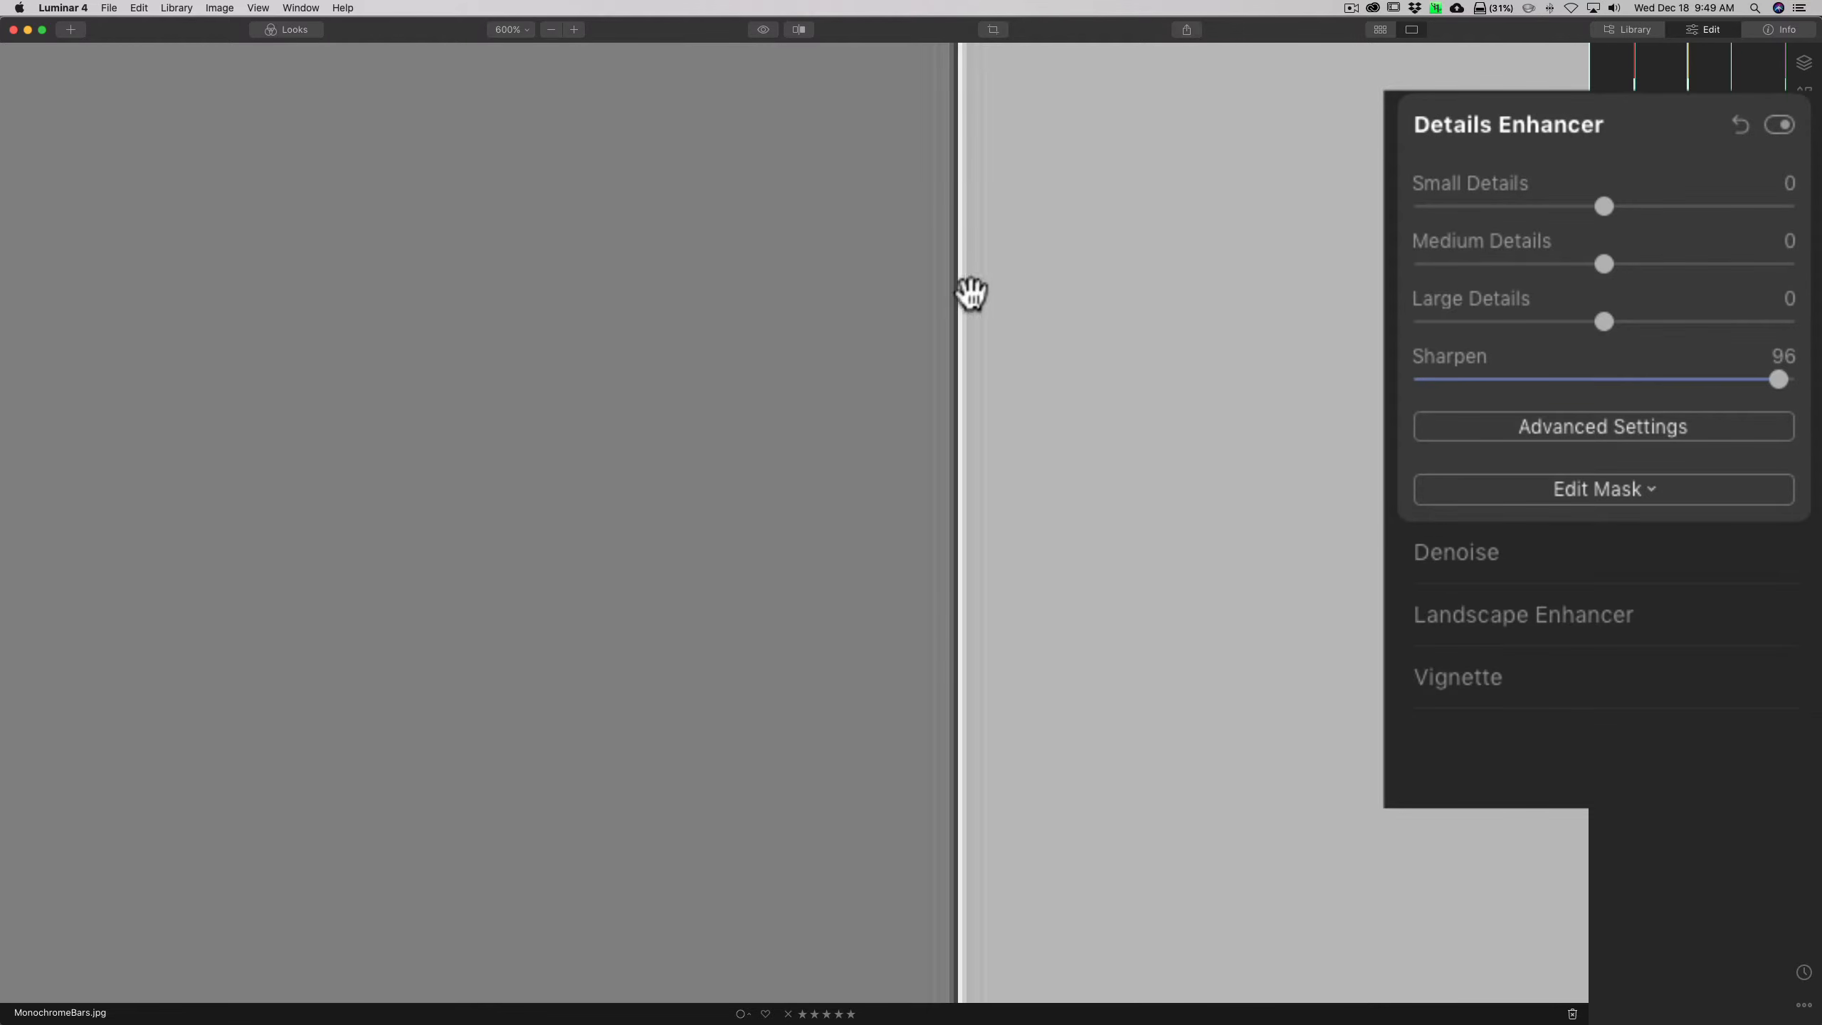
pyautogui.moveTo(1779, 379); pyautogui.dragTo(1814, 394)
# - In the advanced Details Enhancer settings, set Sharpening Radius to 77 after trying 100, 73 and 87, and try out Sharpening Masking
pyautogui.click(1639, 425)
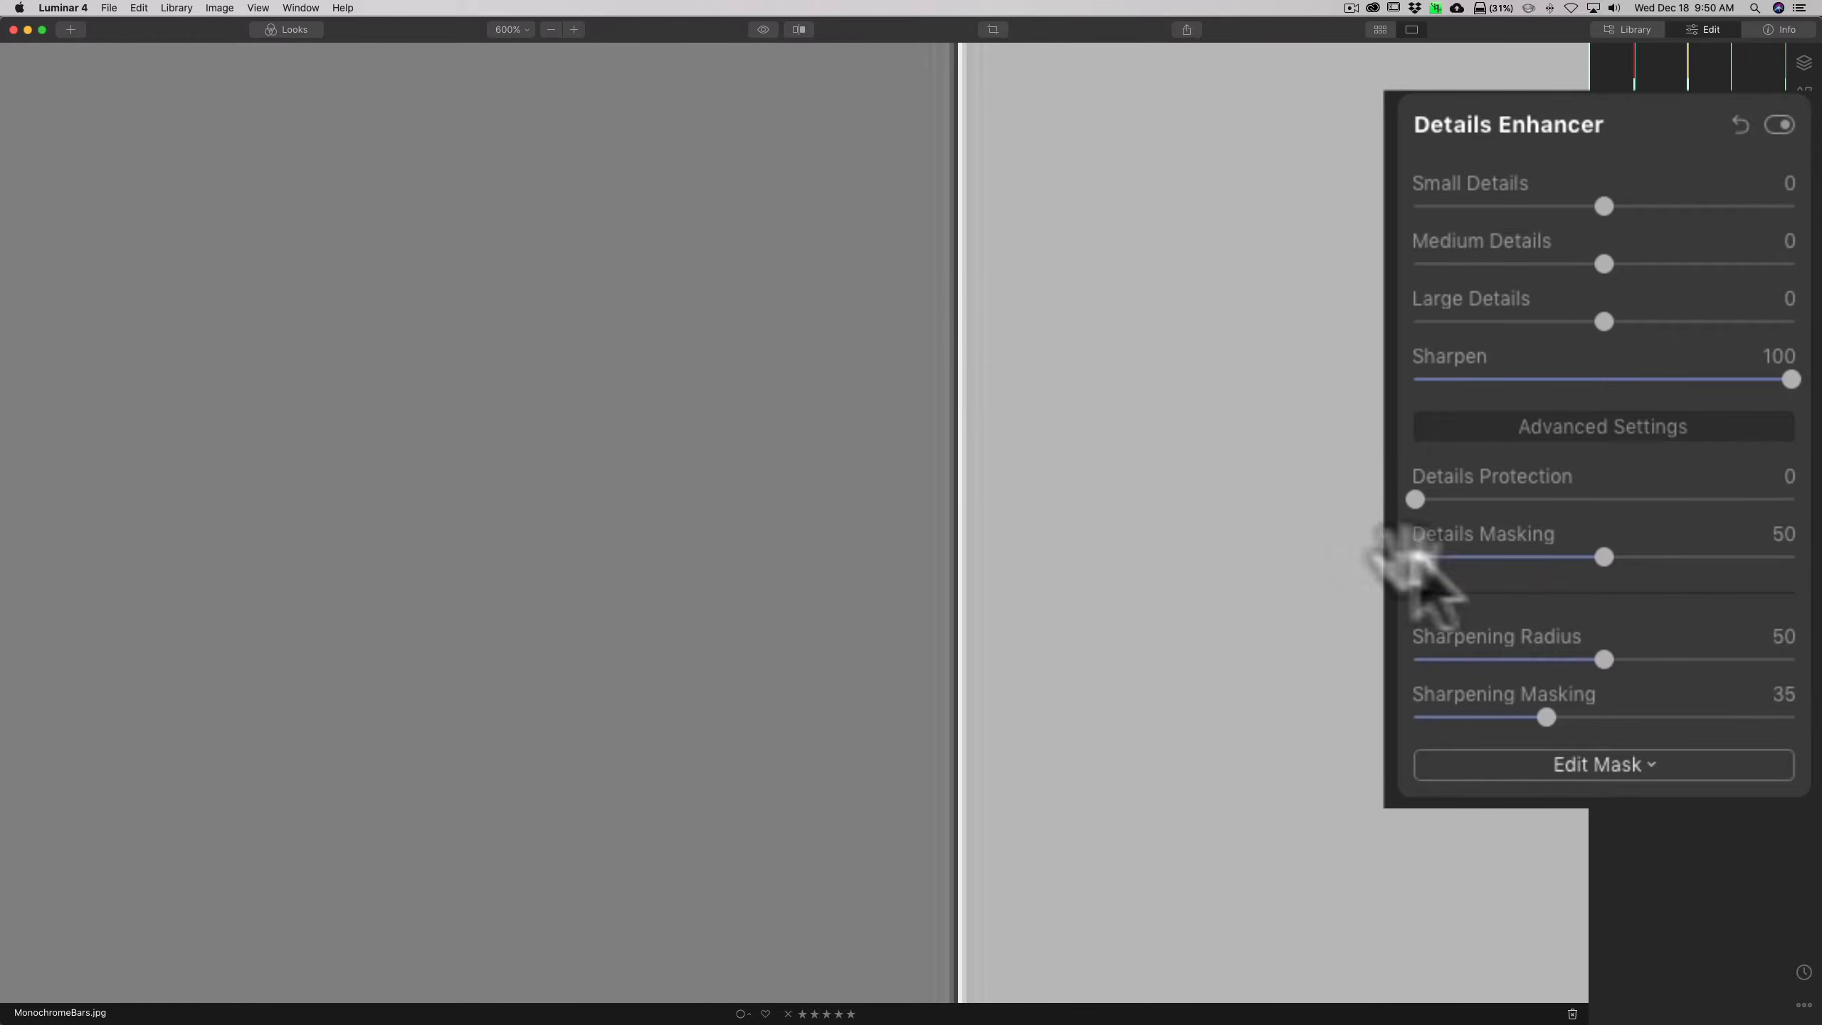
pyautogui.moveTo(1610, 659); pyautogui.dragTo(1791, 659)
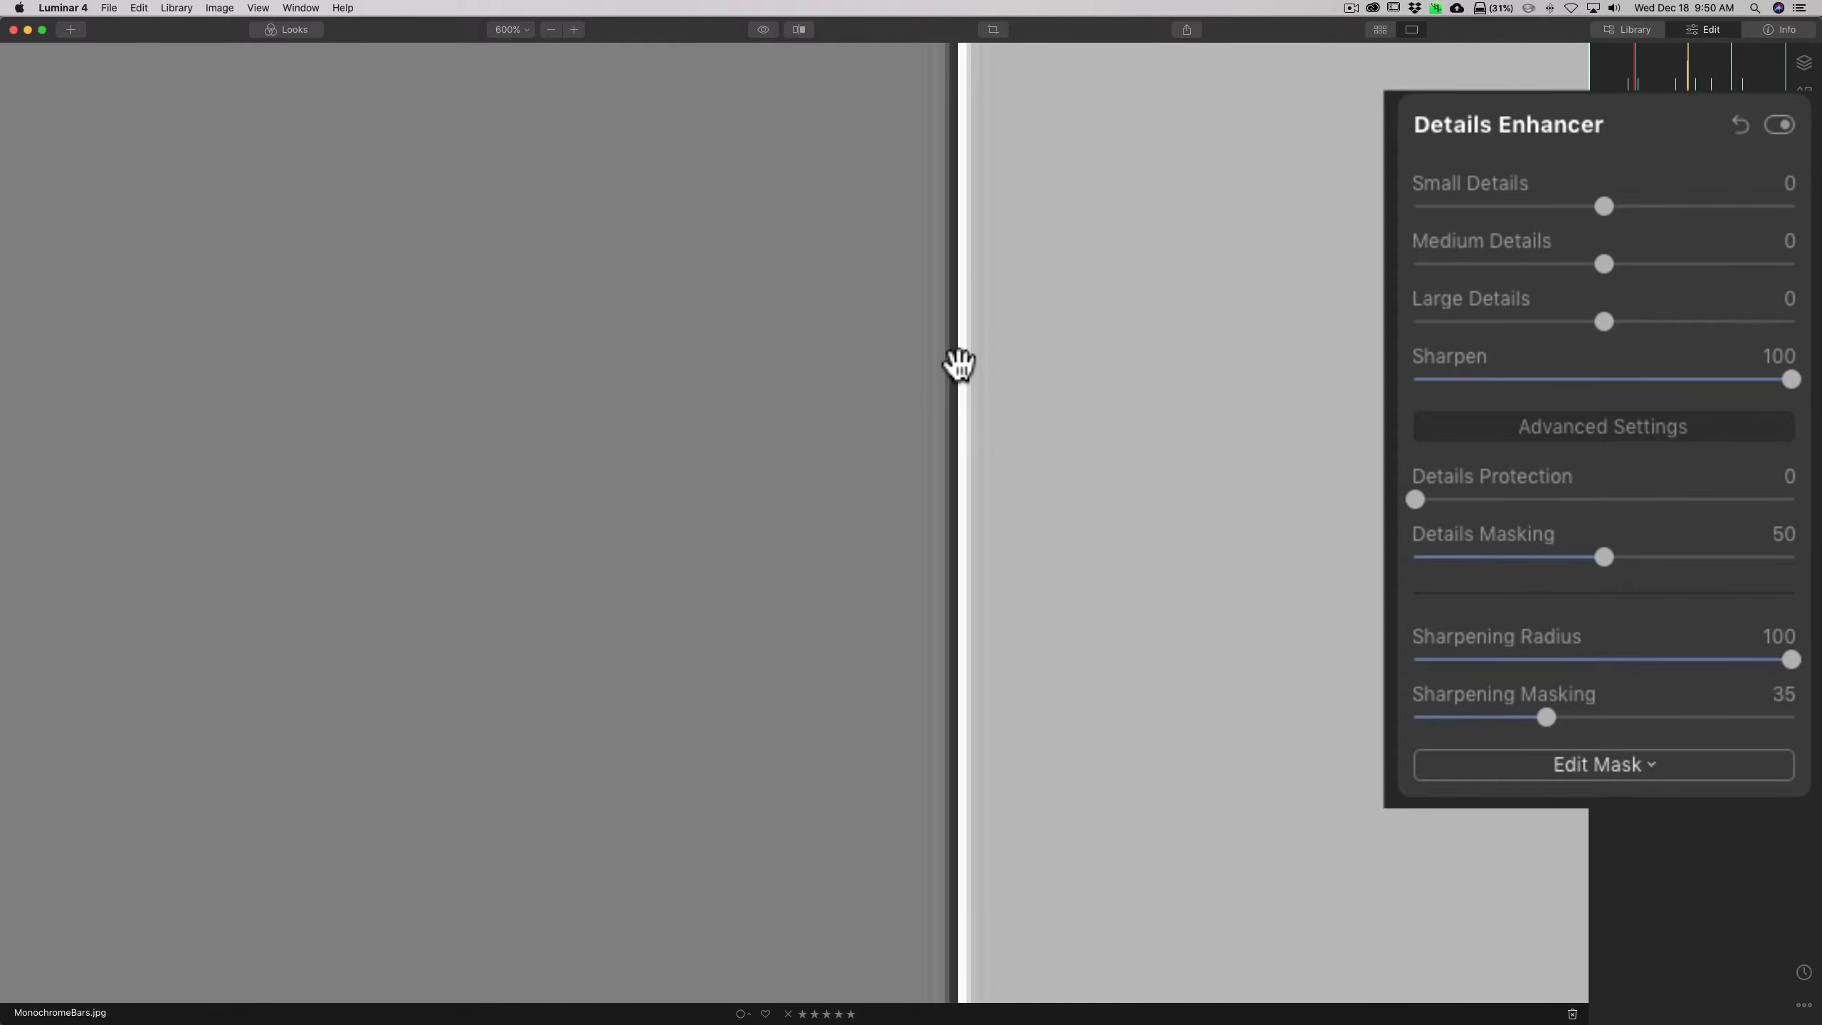
pyautogui.moveTo(1793, 659); pyautogui.dragTo(1691, 659)
pyautogui.click(1690, 659)
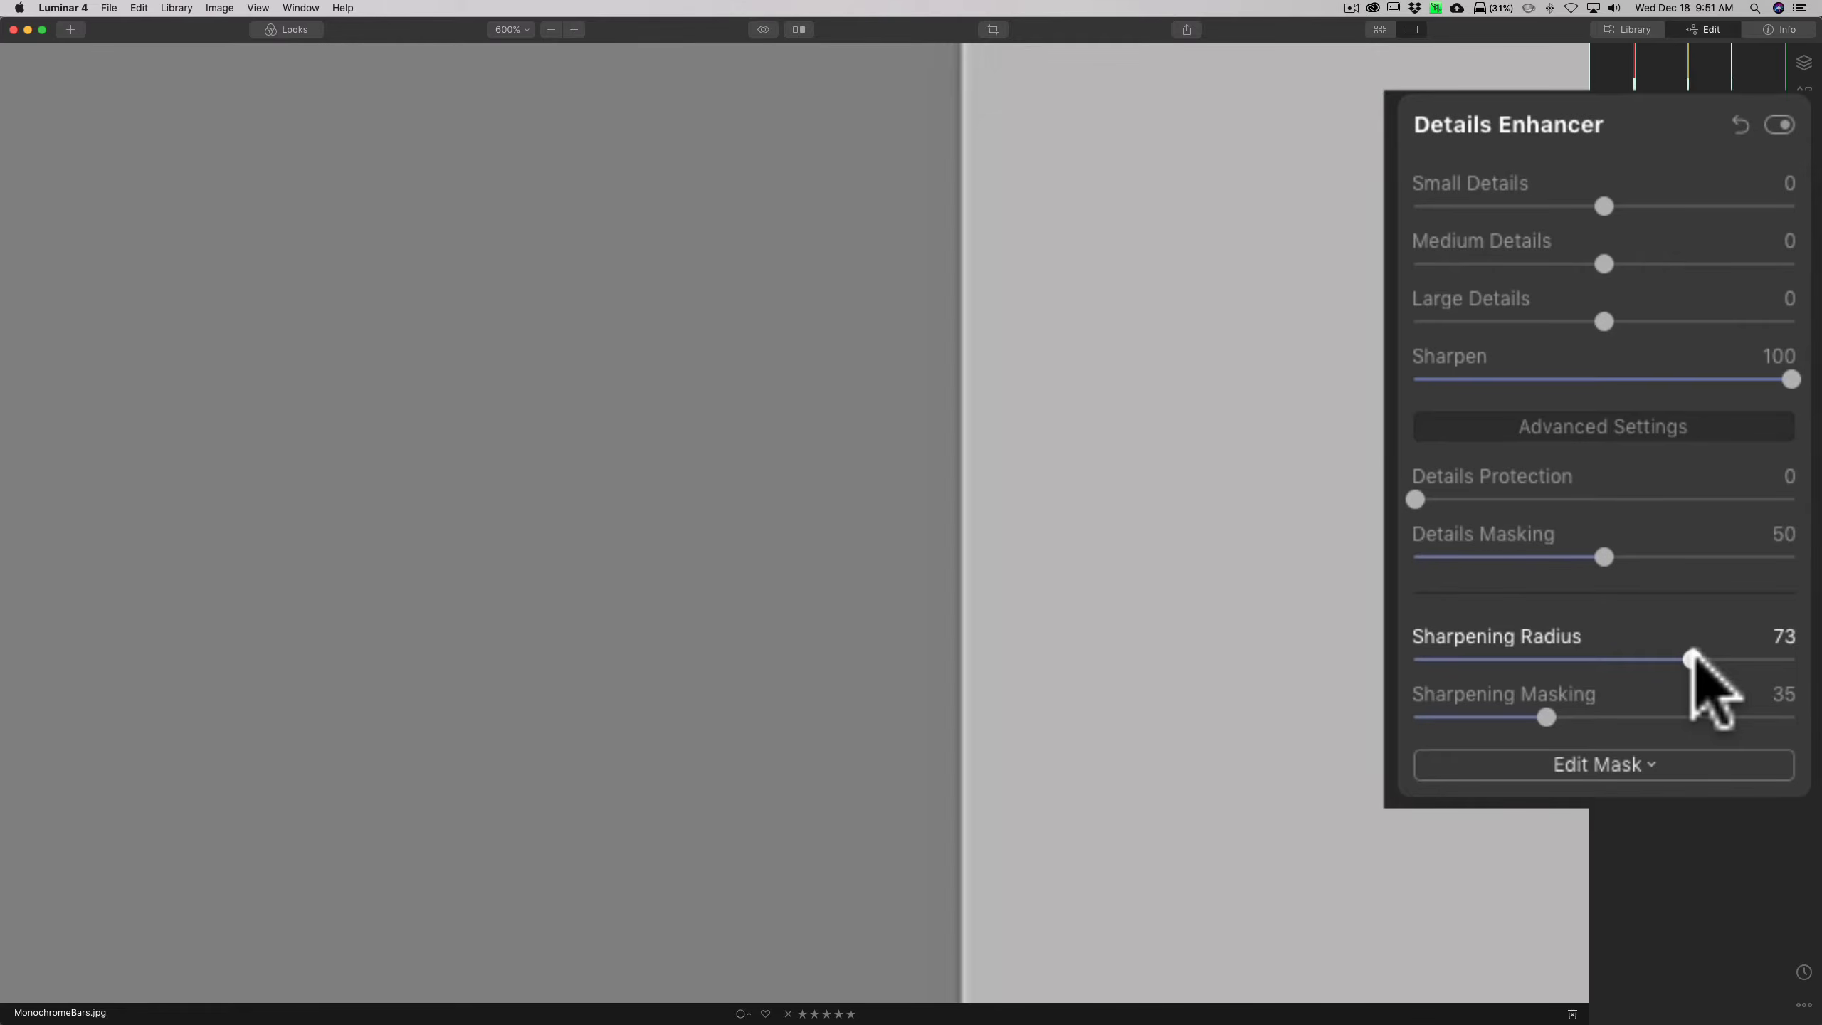
pyautogui.moveTo(1691, 658); pyautogui.dragTo(1744, 659)
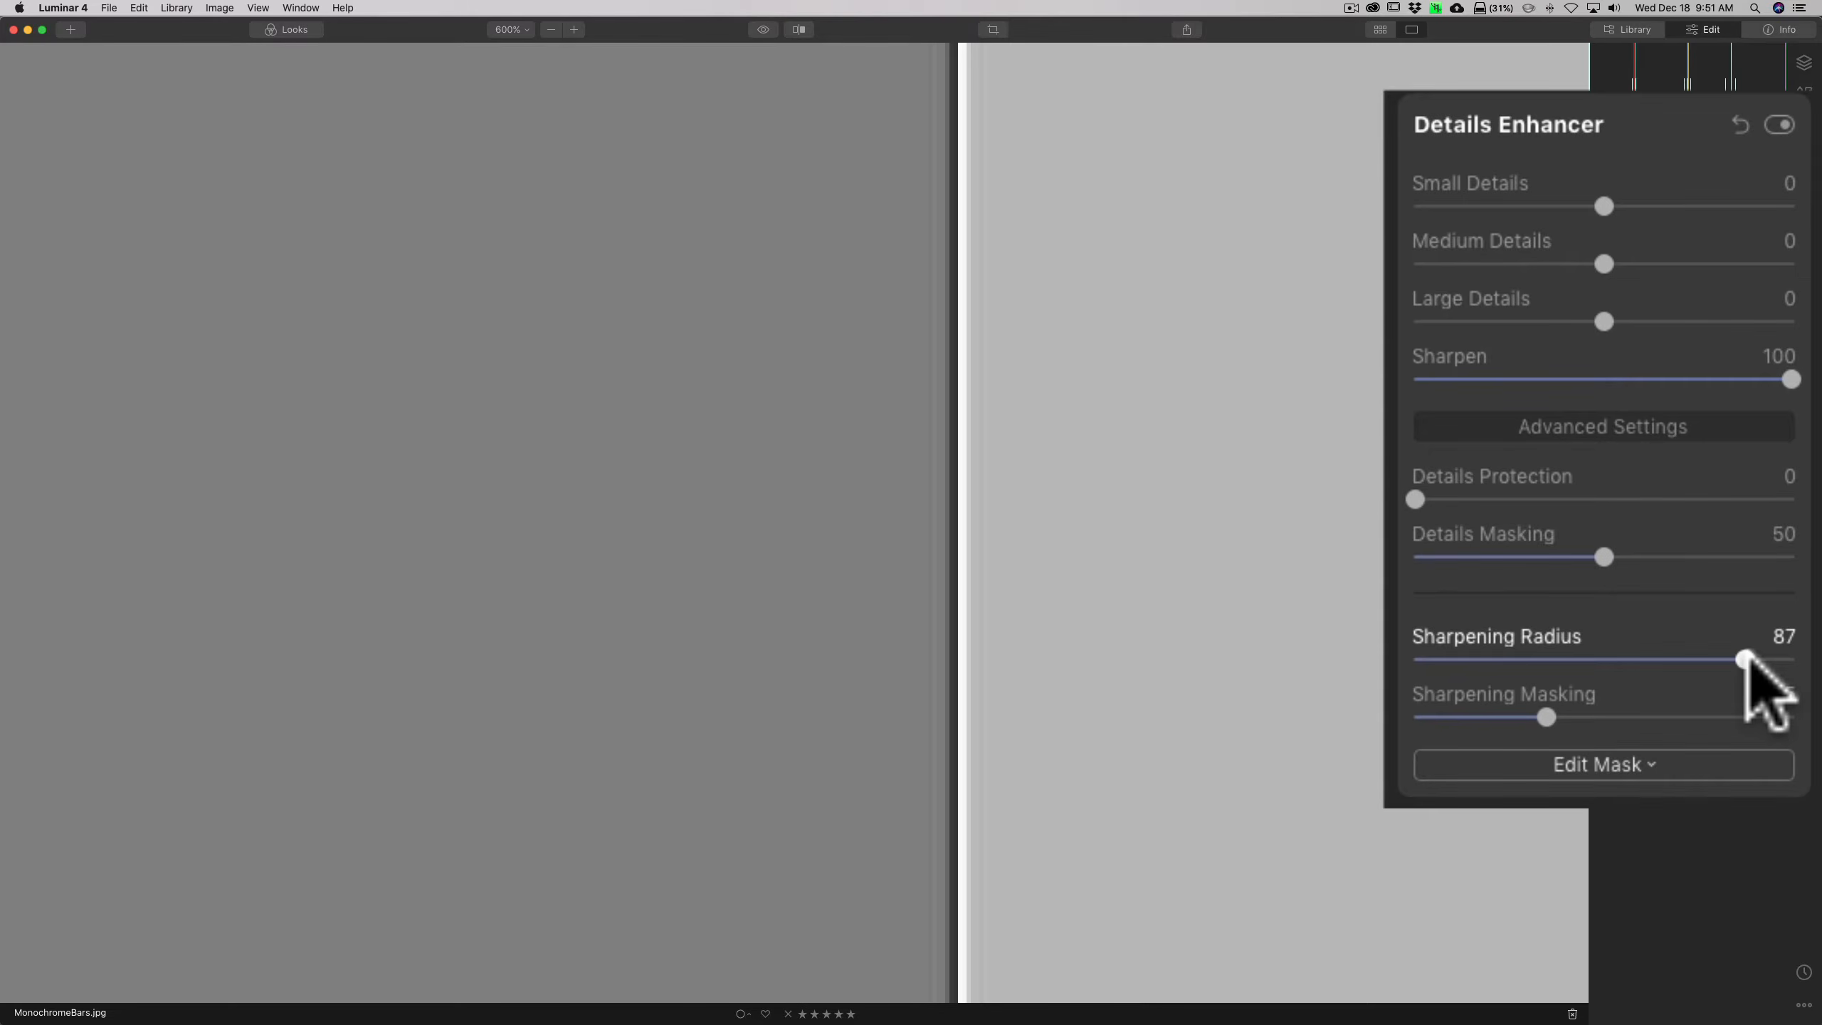
pyautogui.moveTo(1744, 659); pyautogui.dragTo(1706, 659)
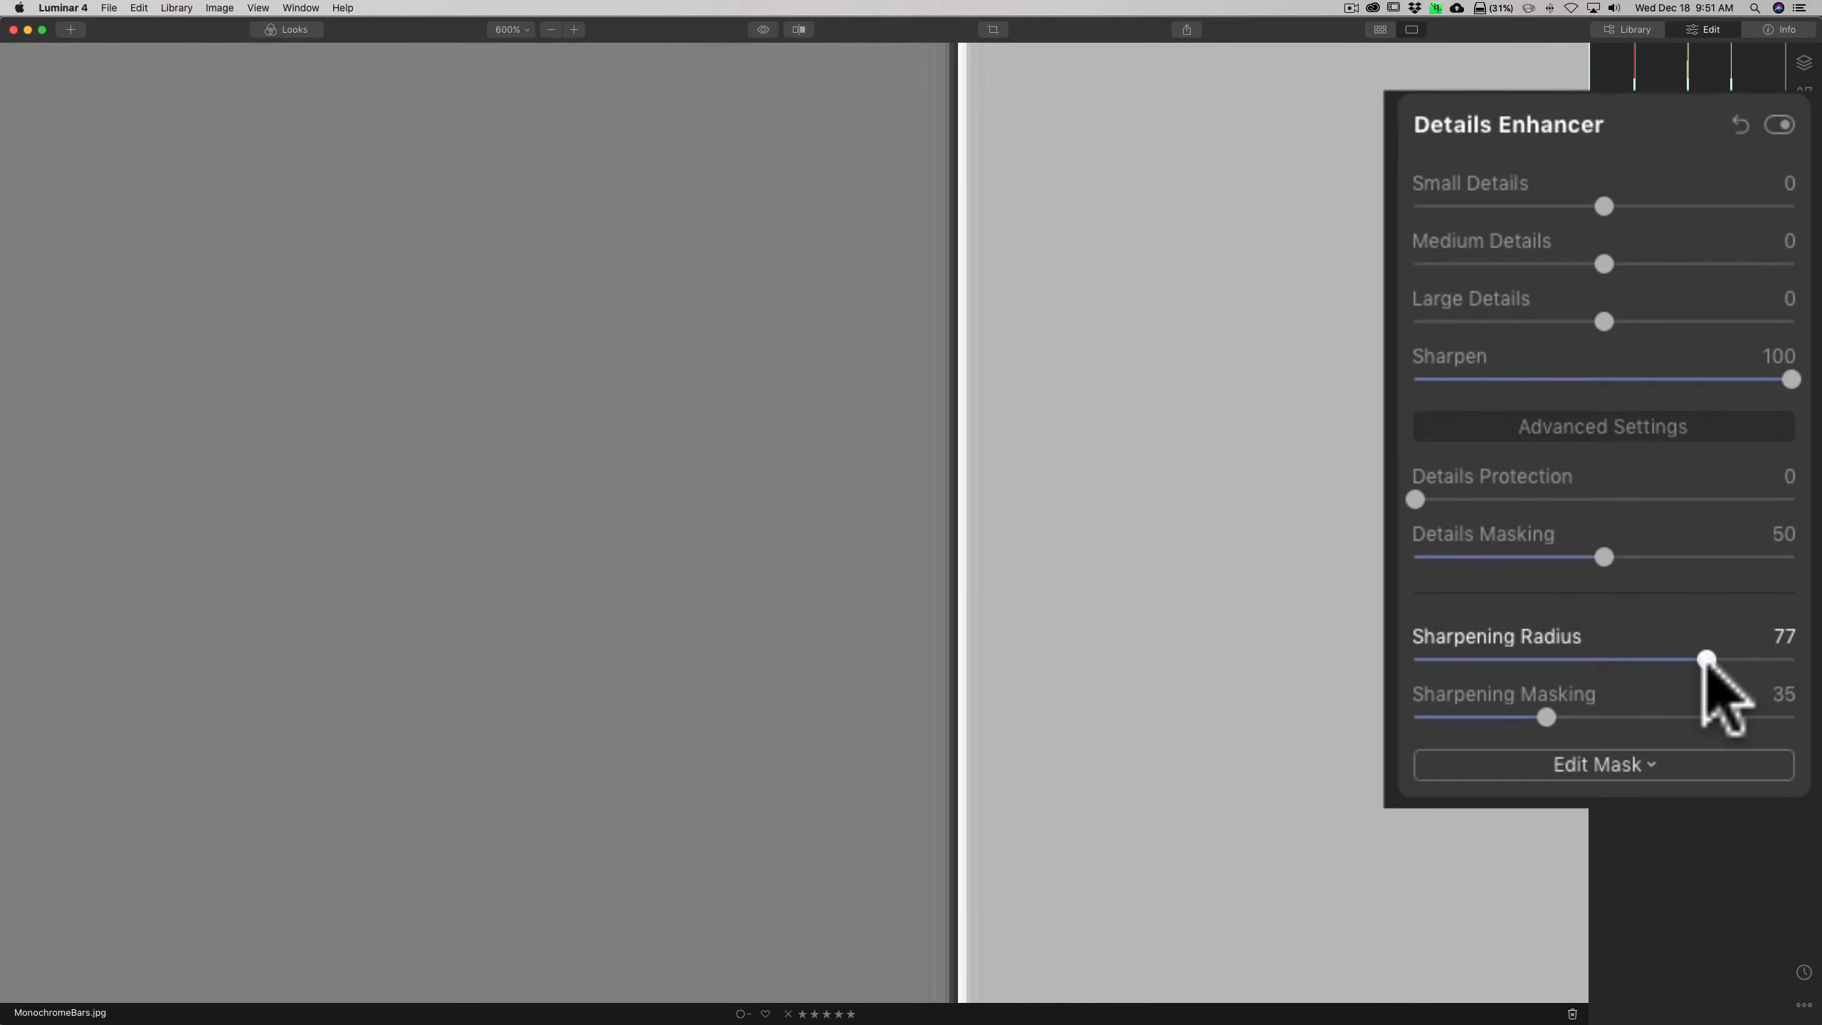
pyautogui.click(1706, 660)
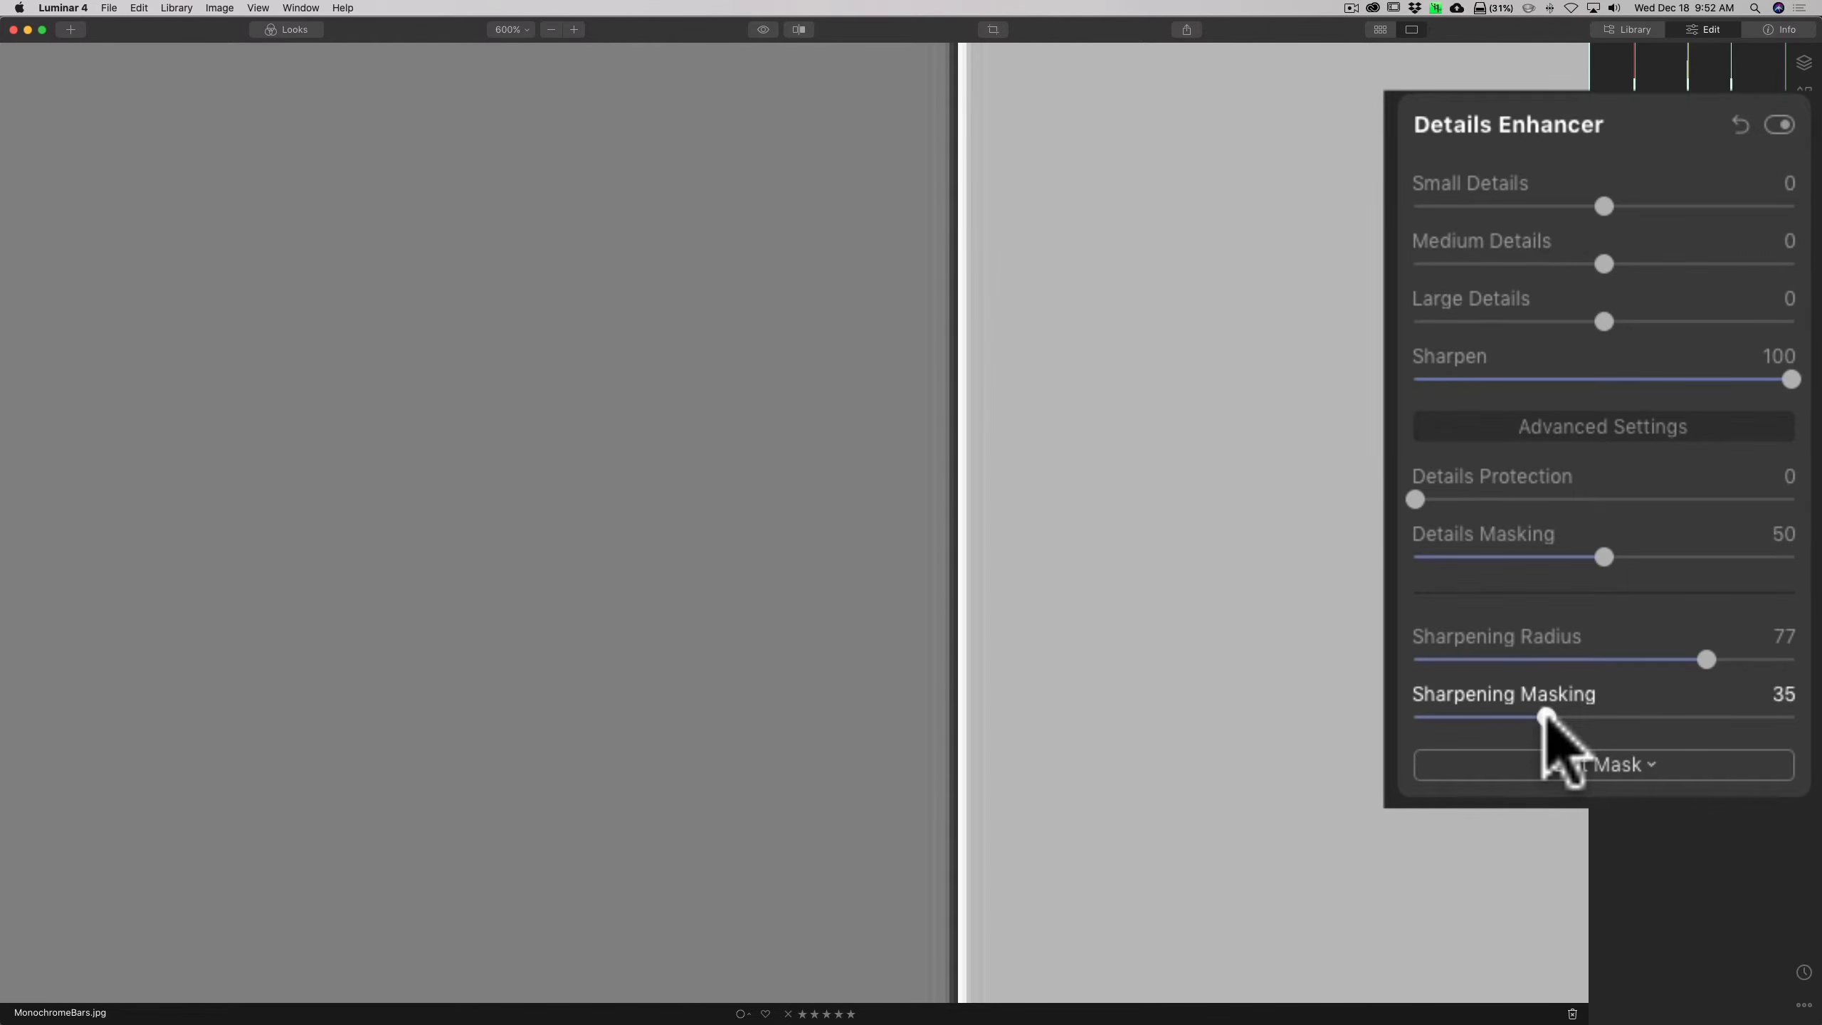
pyautogui.moveTo(1545, 716); pyautogui.dragTo(1593, 713)
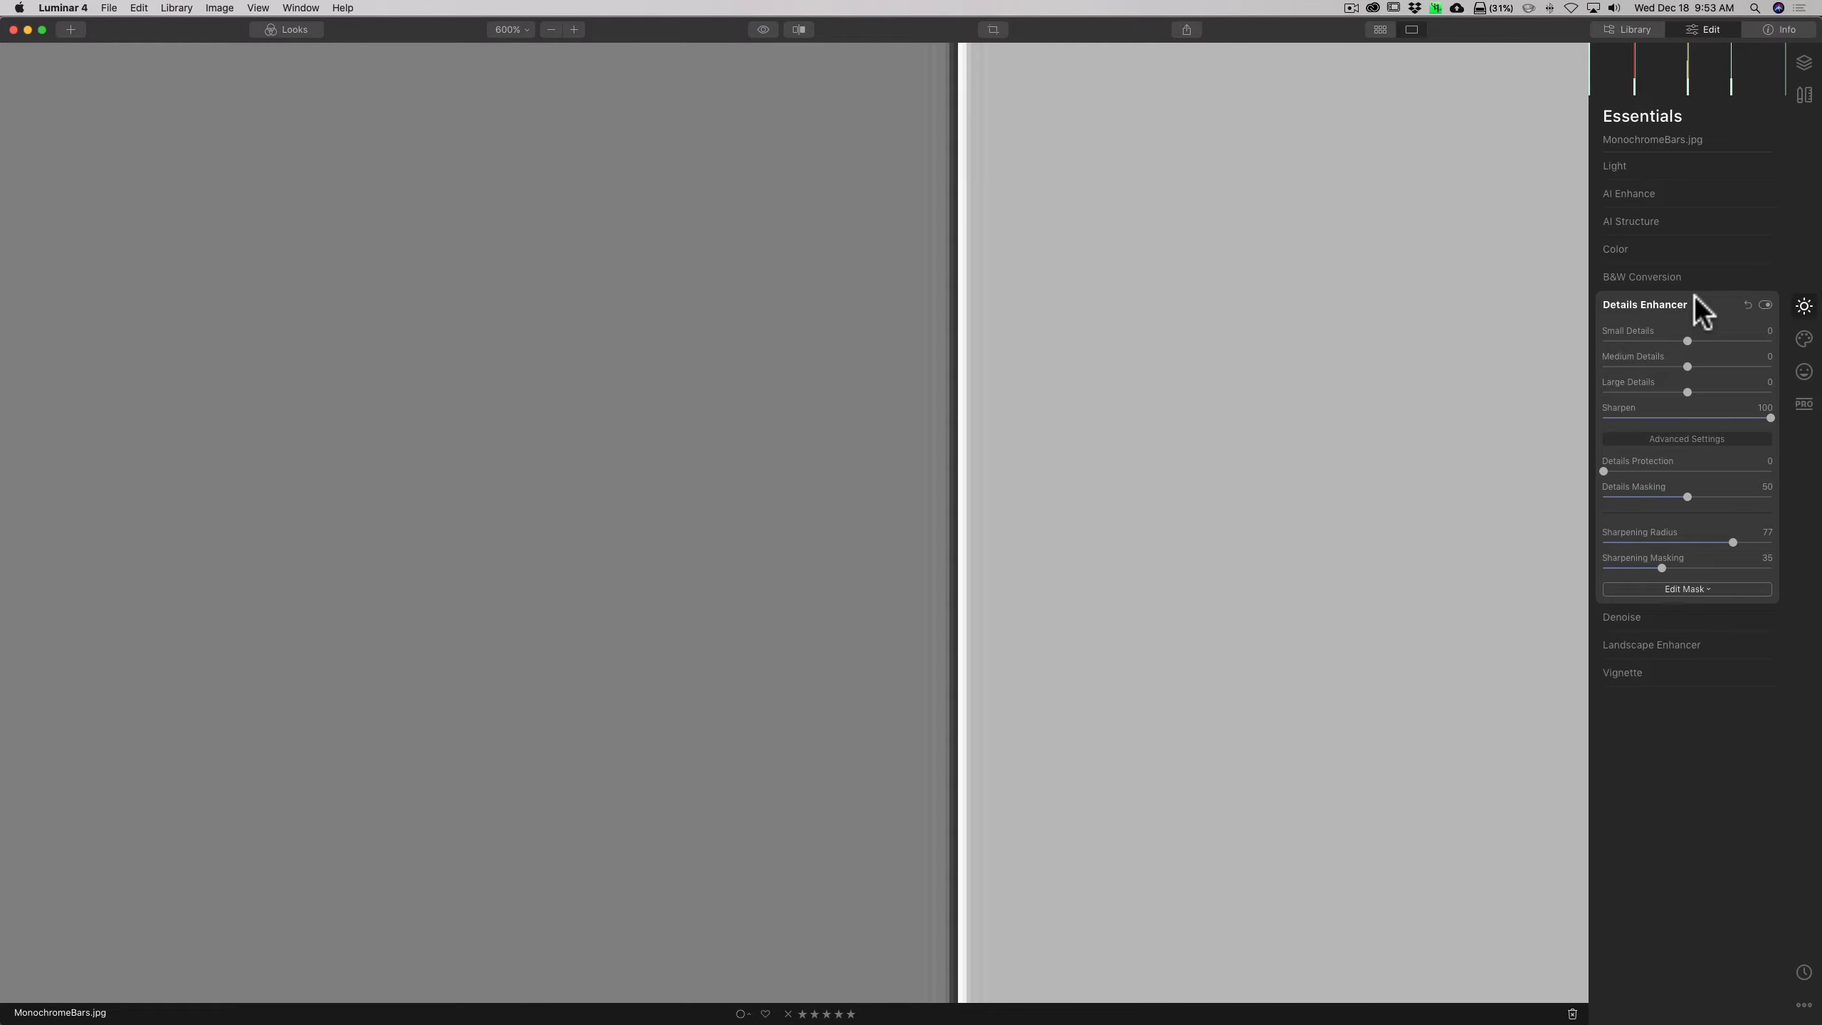
# - Review the controls of the AI Structure, Light and Details Enhancer filters
pyautogui.click(1681, 209)
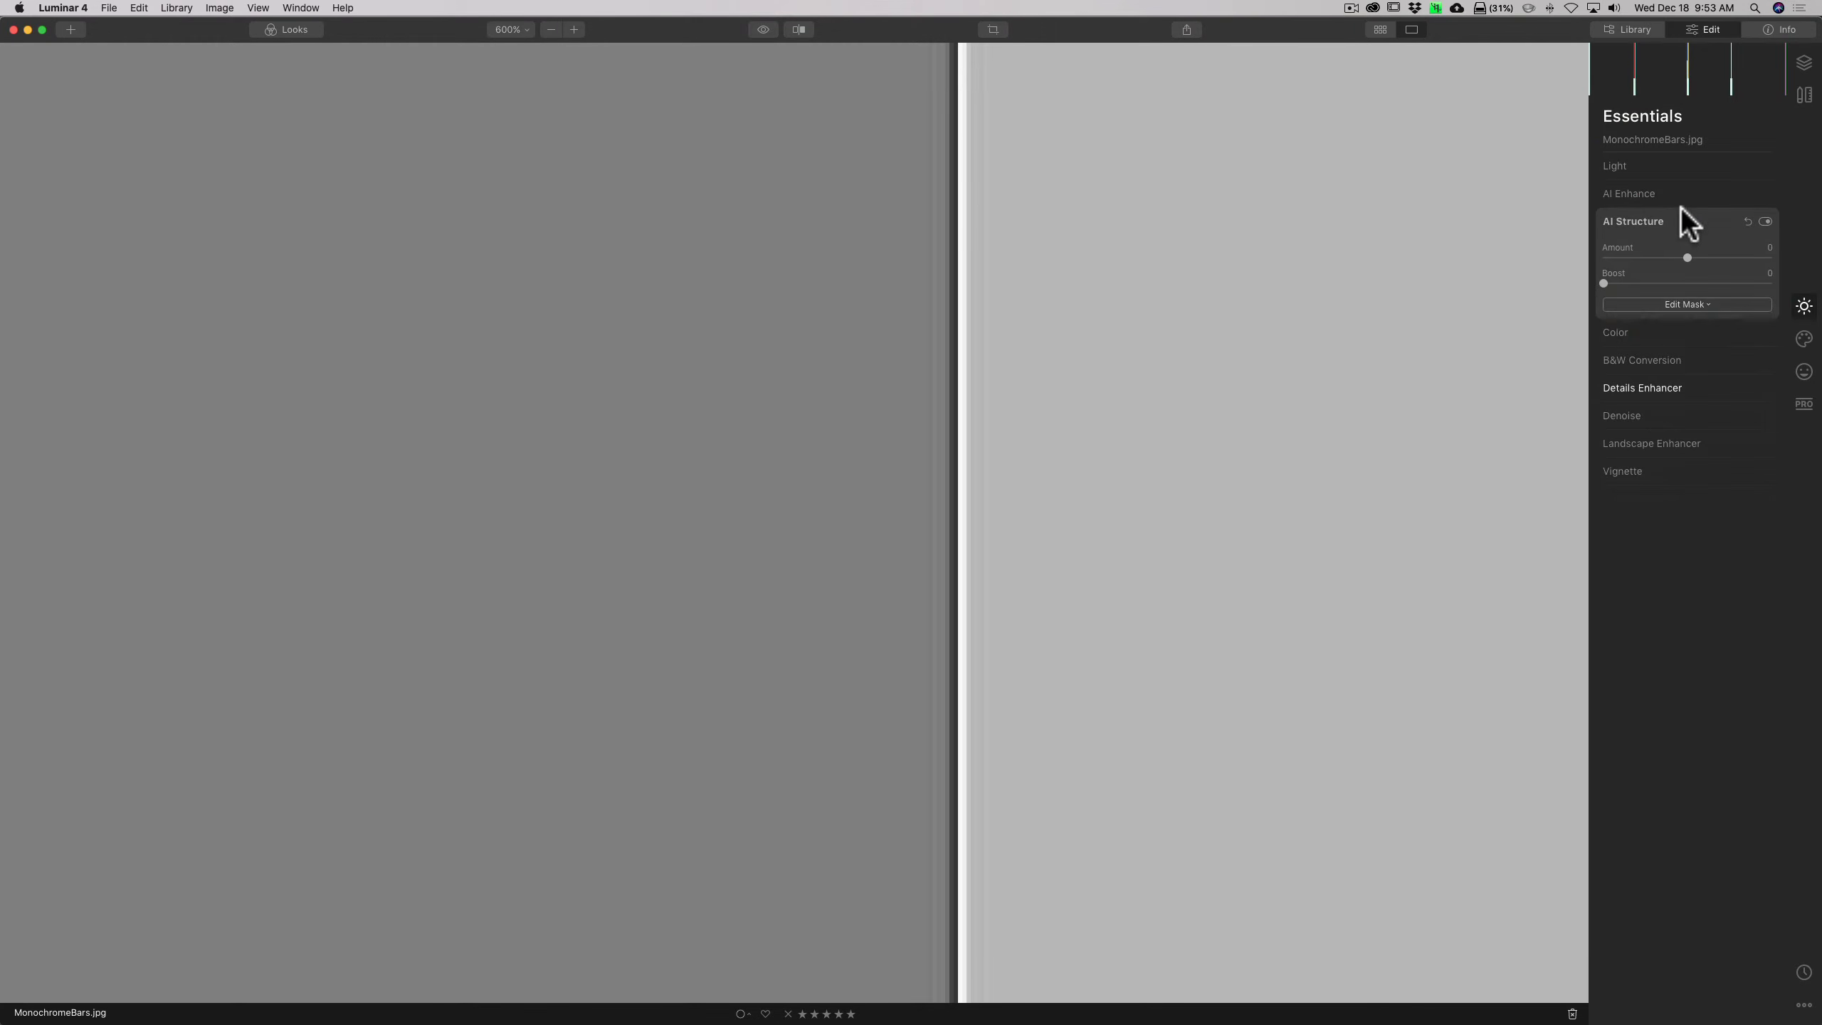
pyautogui.click(1680, 215)
pyautogui.click(1672, 166)
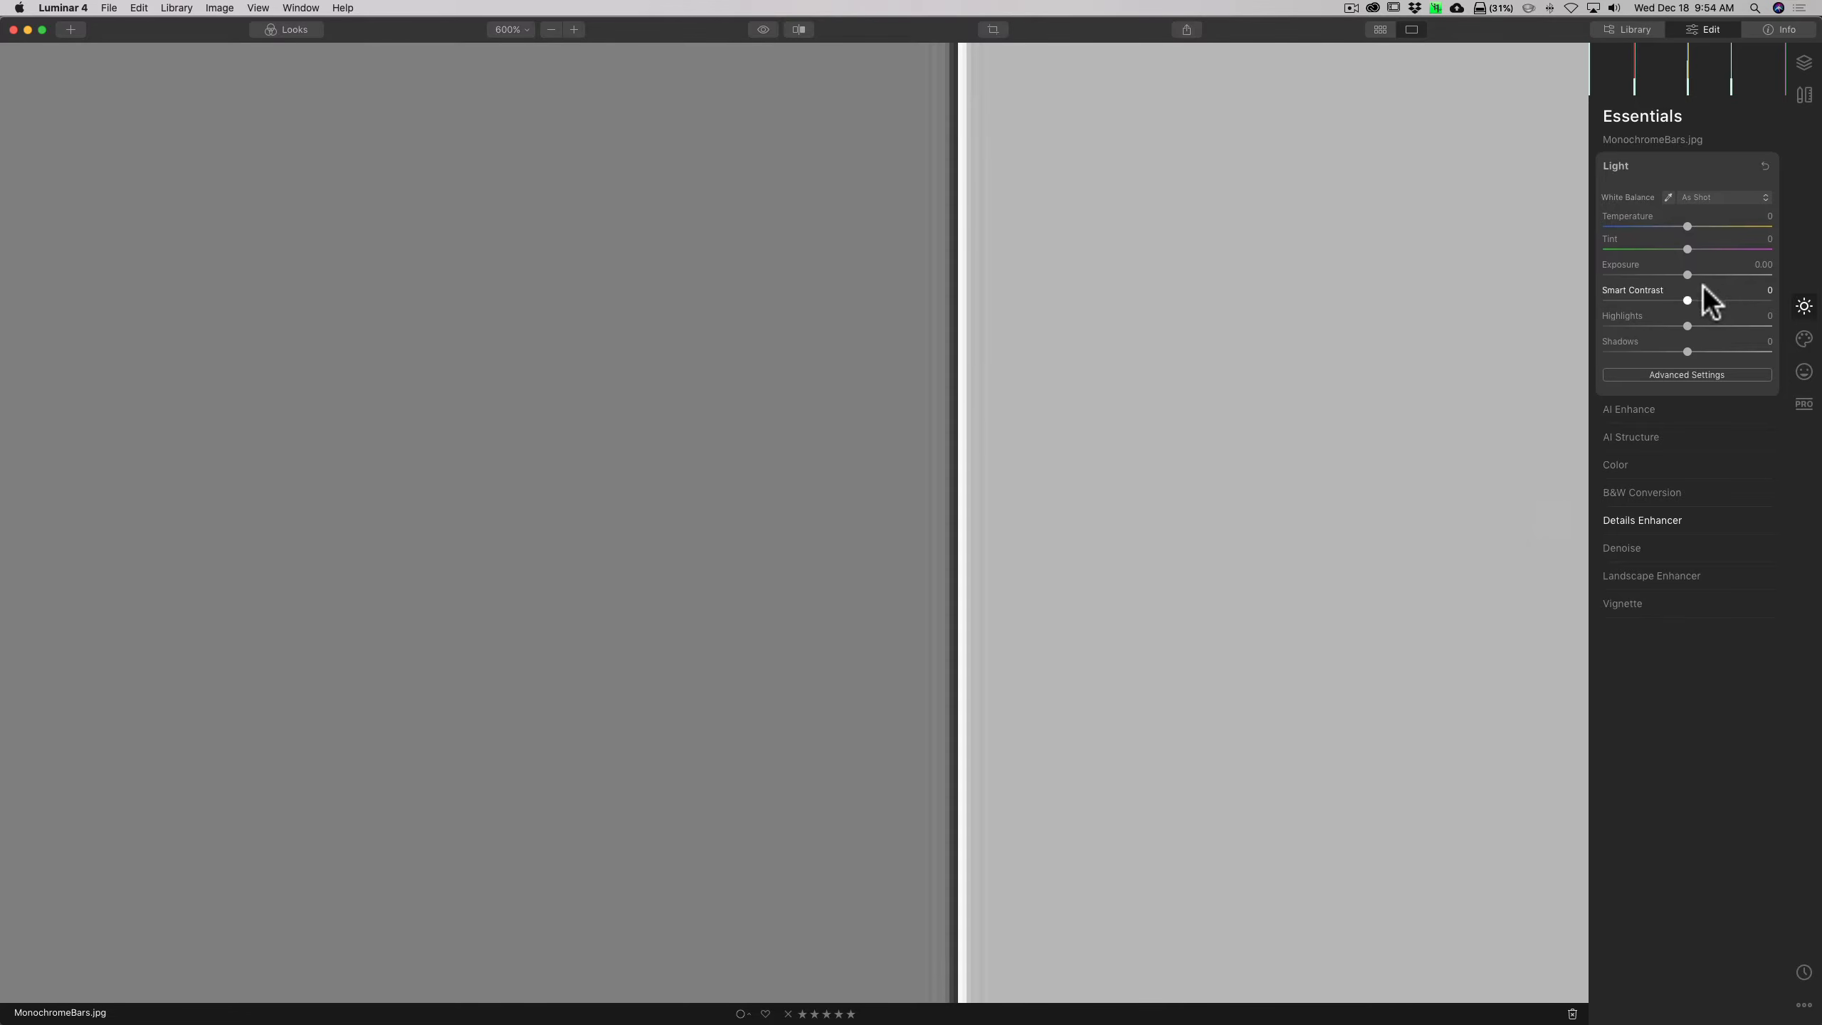
pyautogui.click(1676, 167)
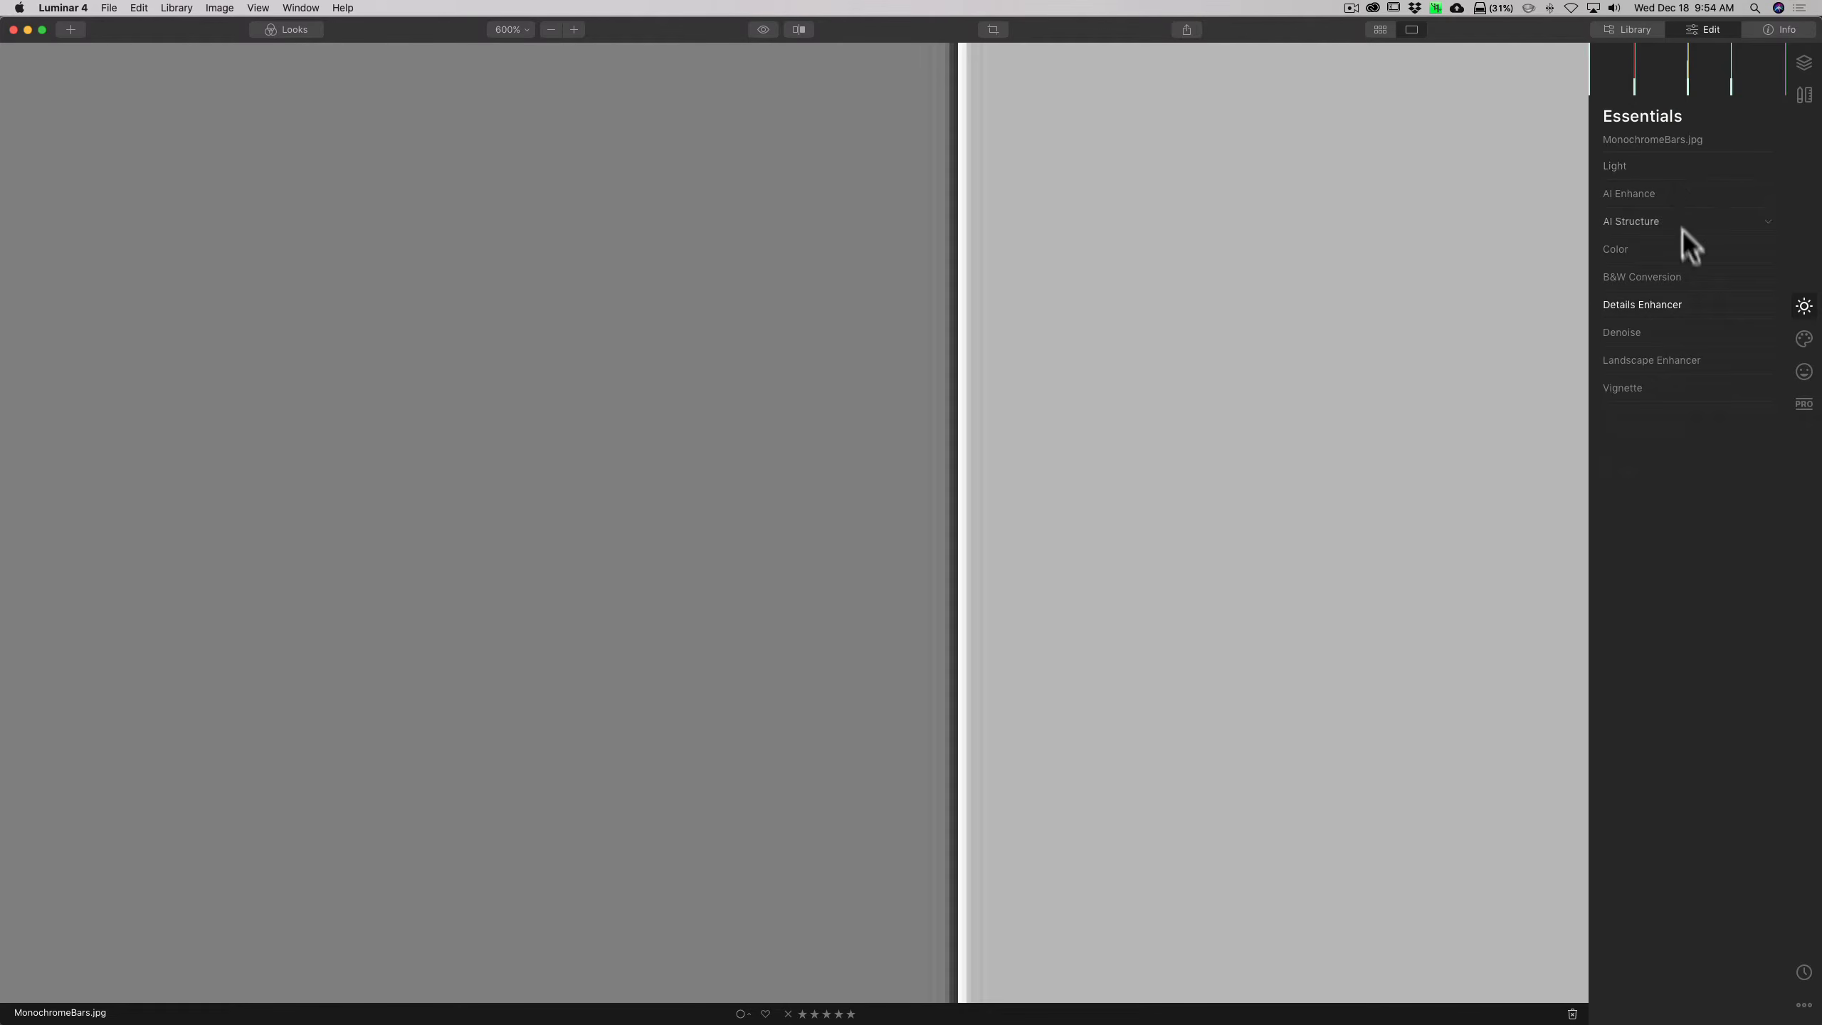
pyautogui.click(1692, 304)
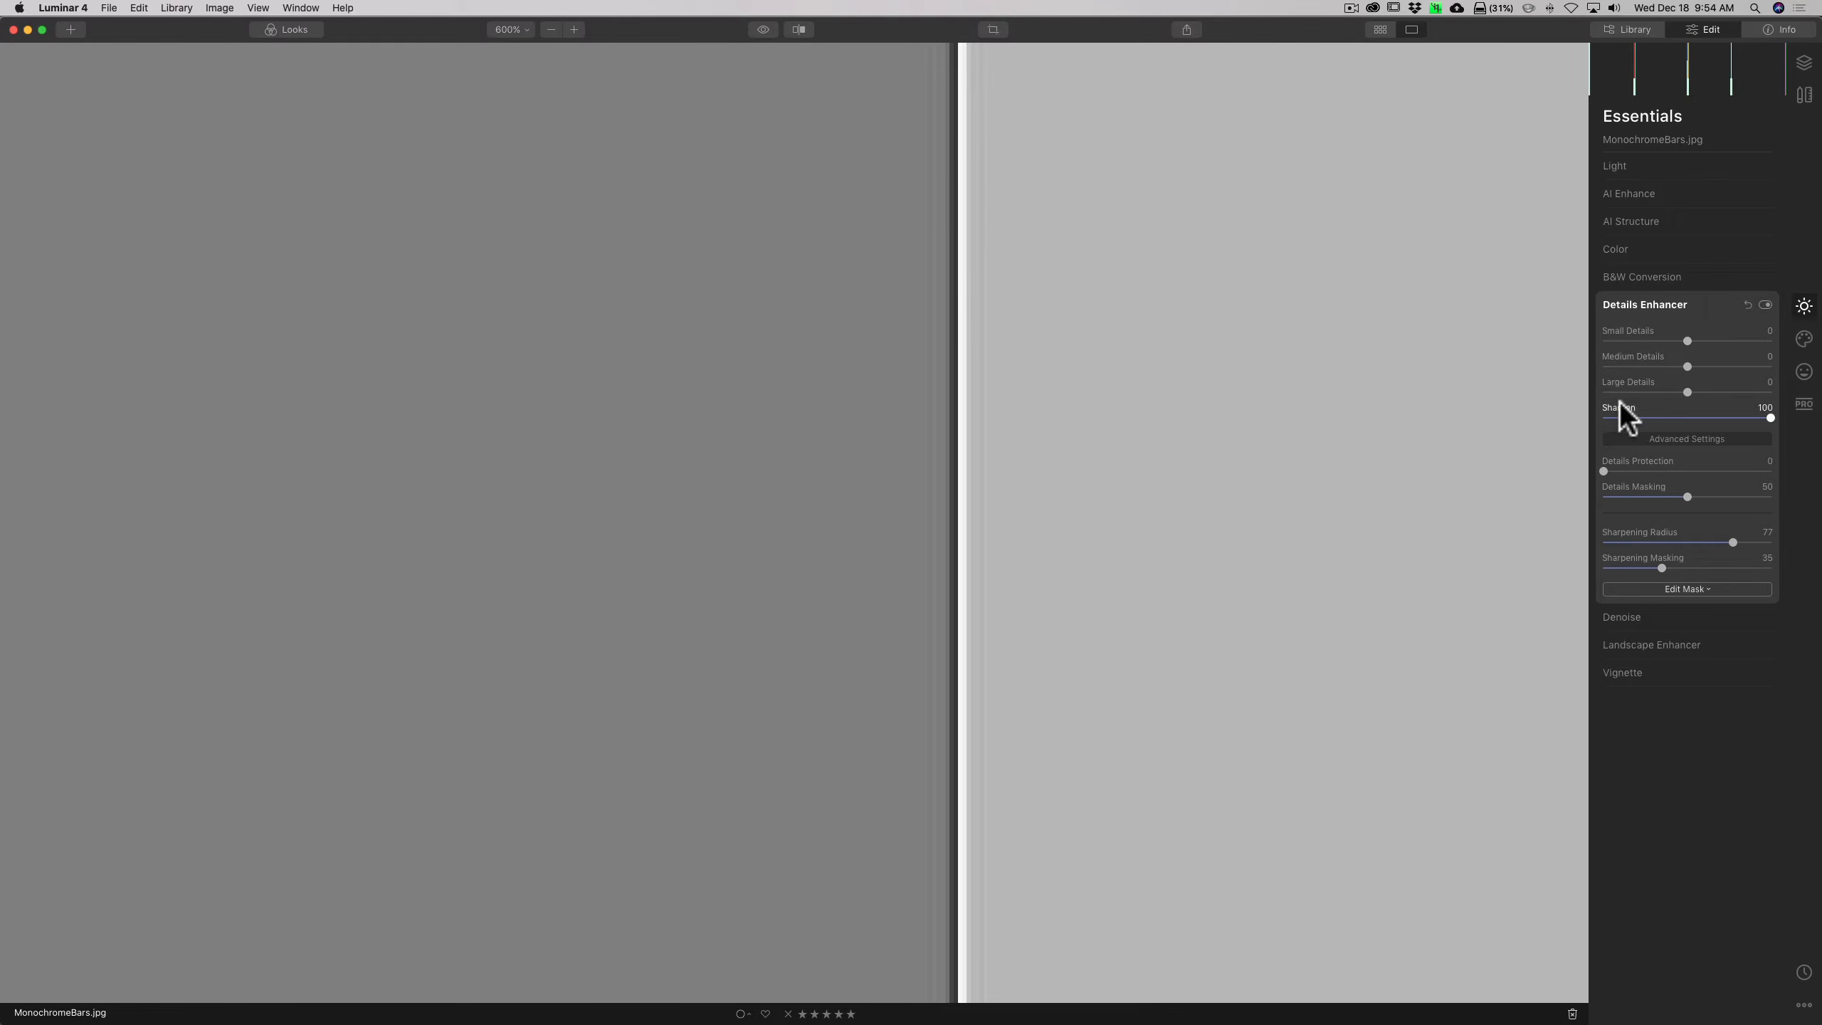
pyautogui.click(1753, 306)
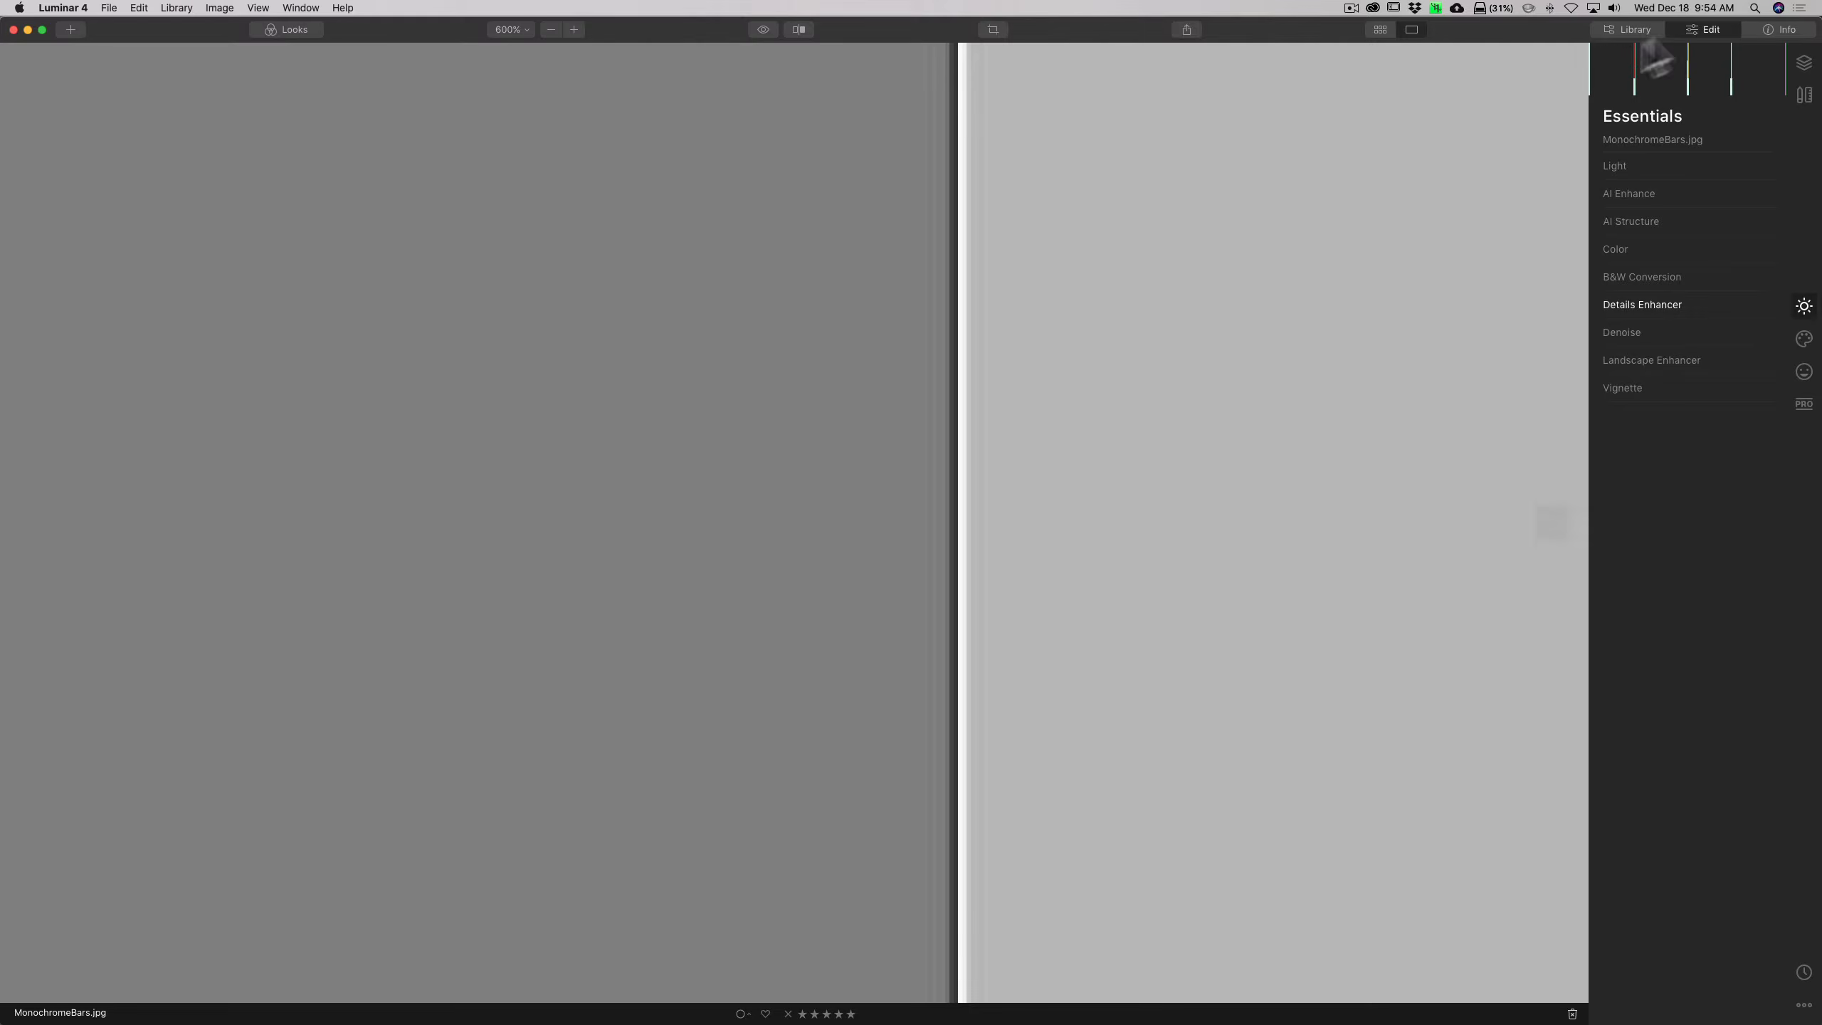
# - Open the gorilla photo from the Working Folder for editing
pyautogui.click(1622, 29)
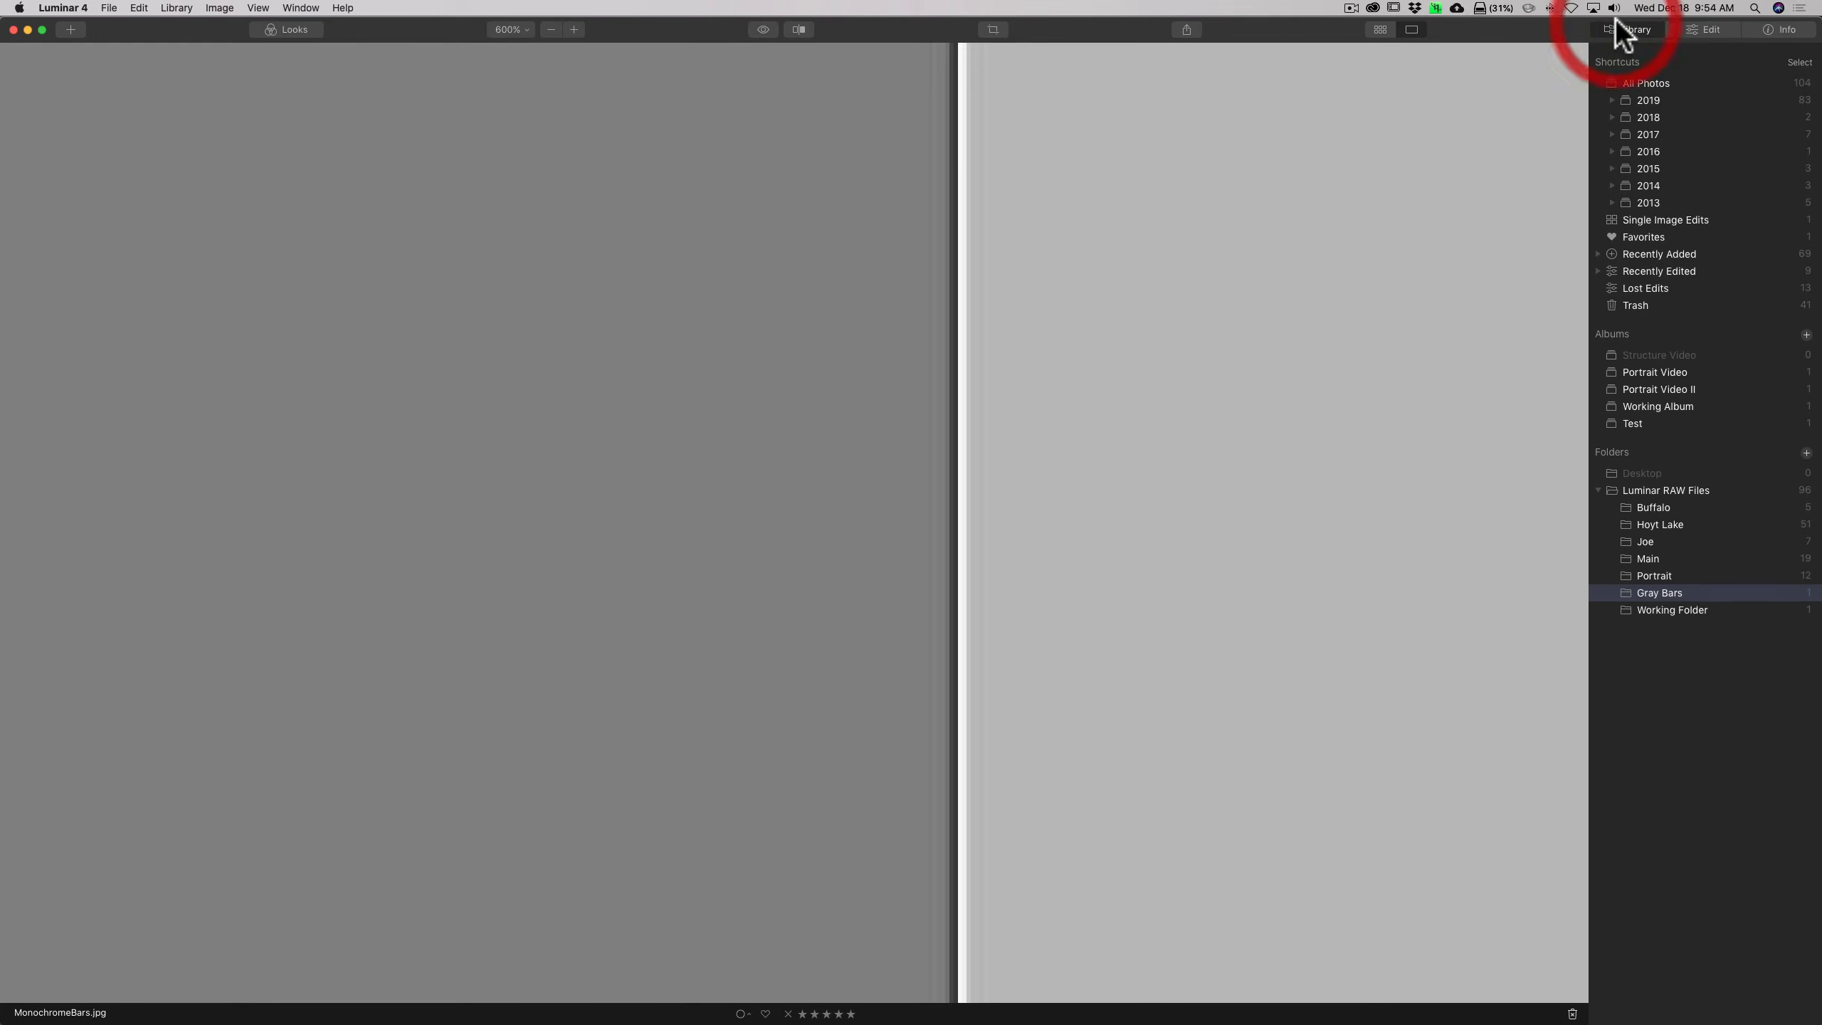
pyautogui.click(1654, 609)
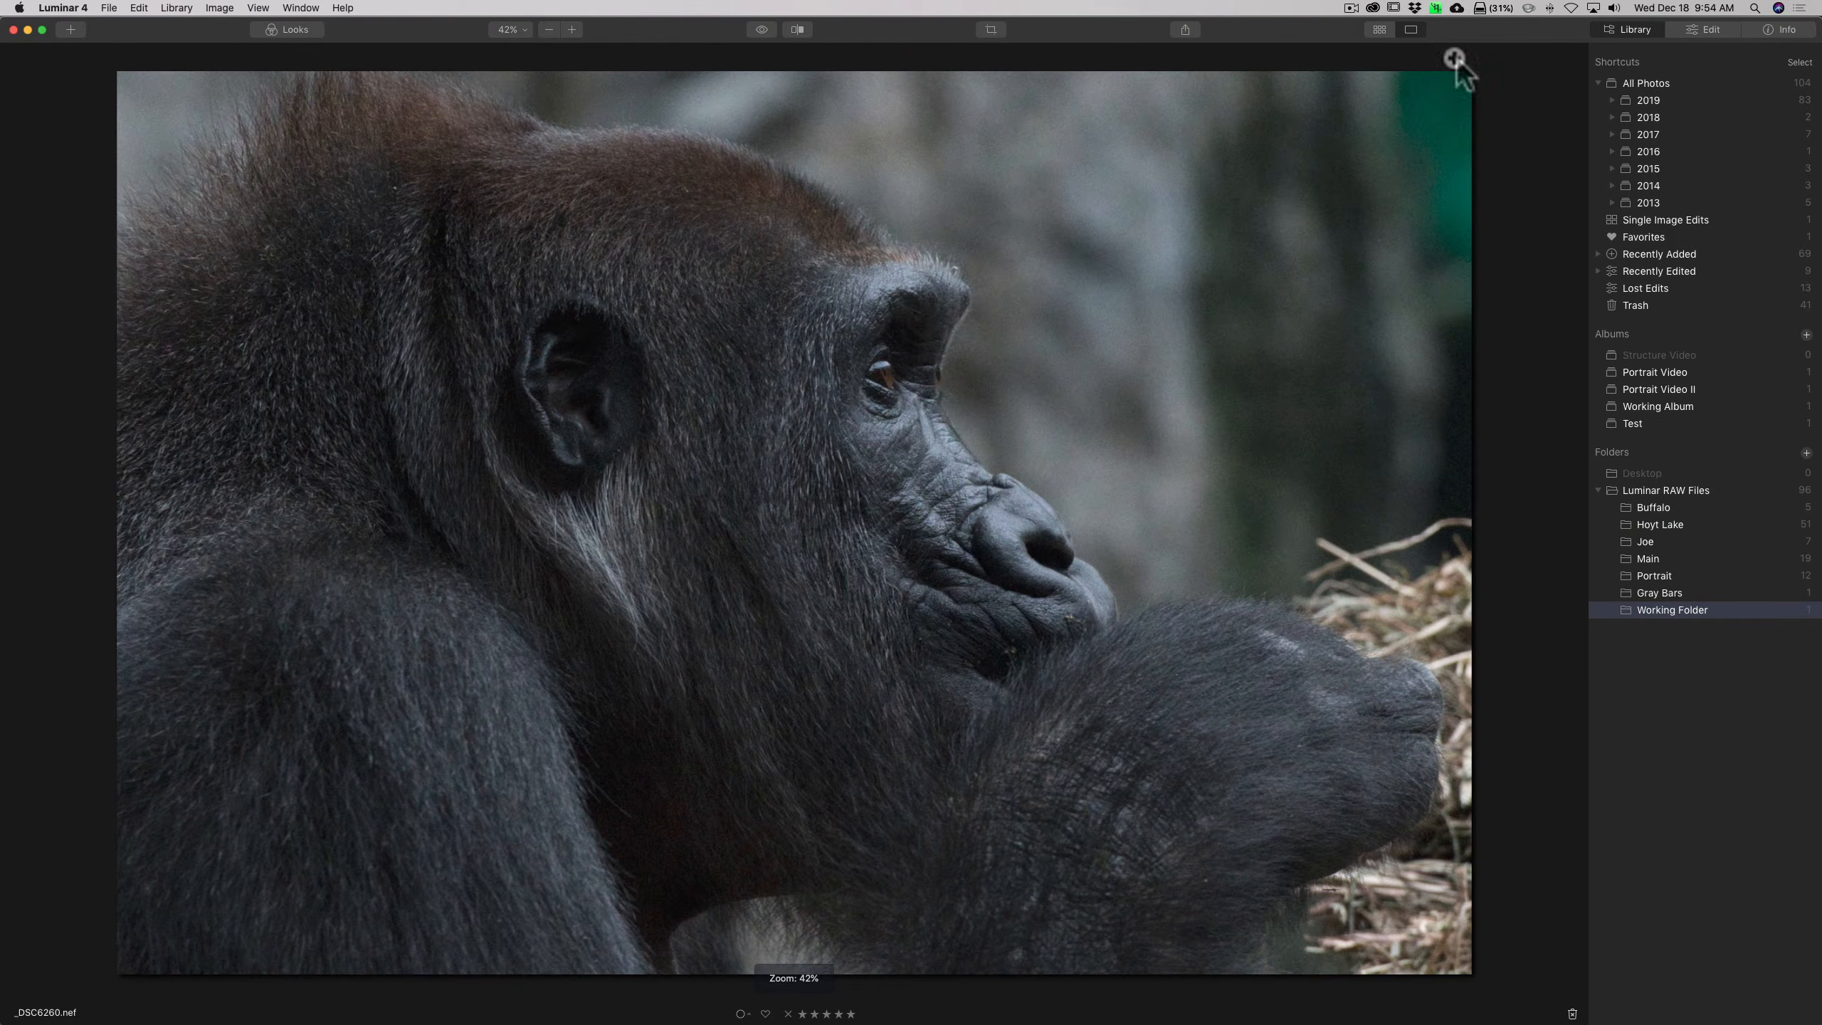
pyautogui.click(1694, 29)
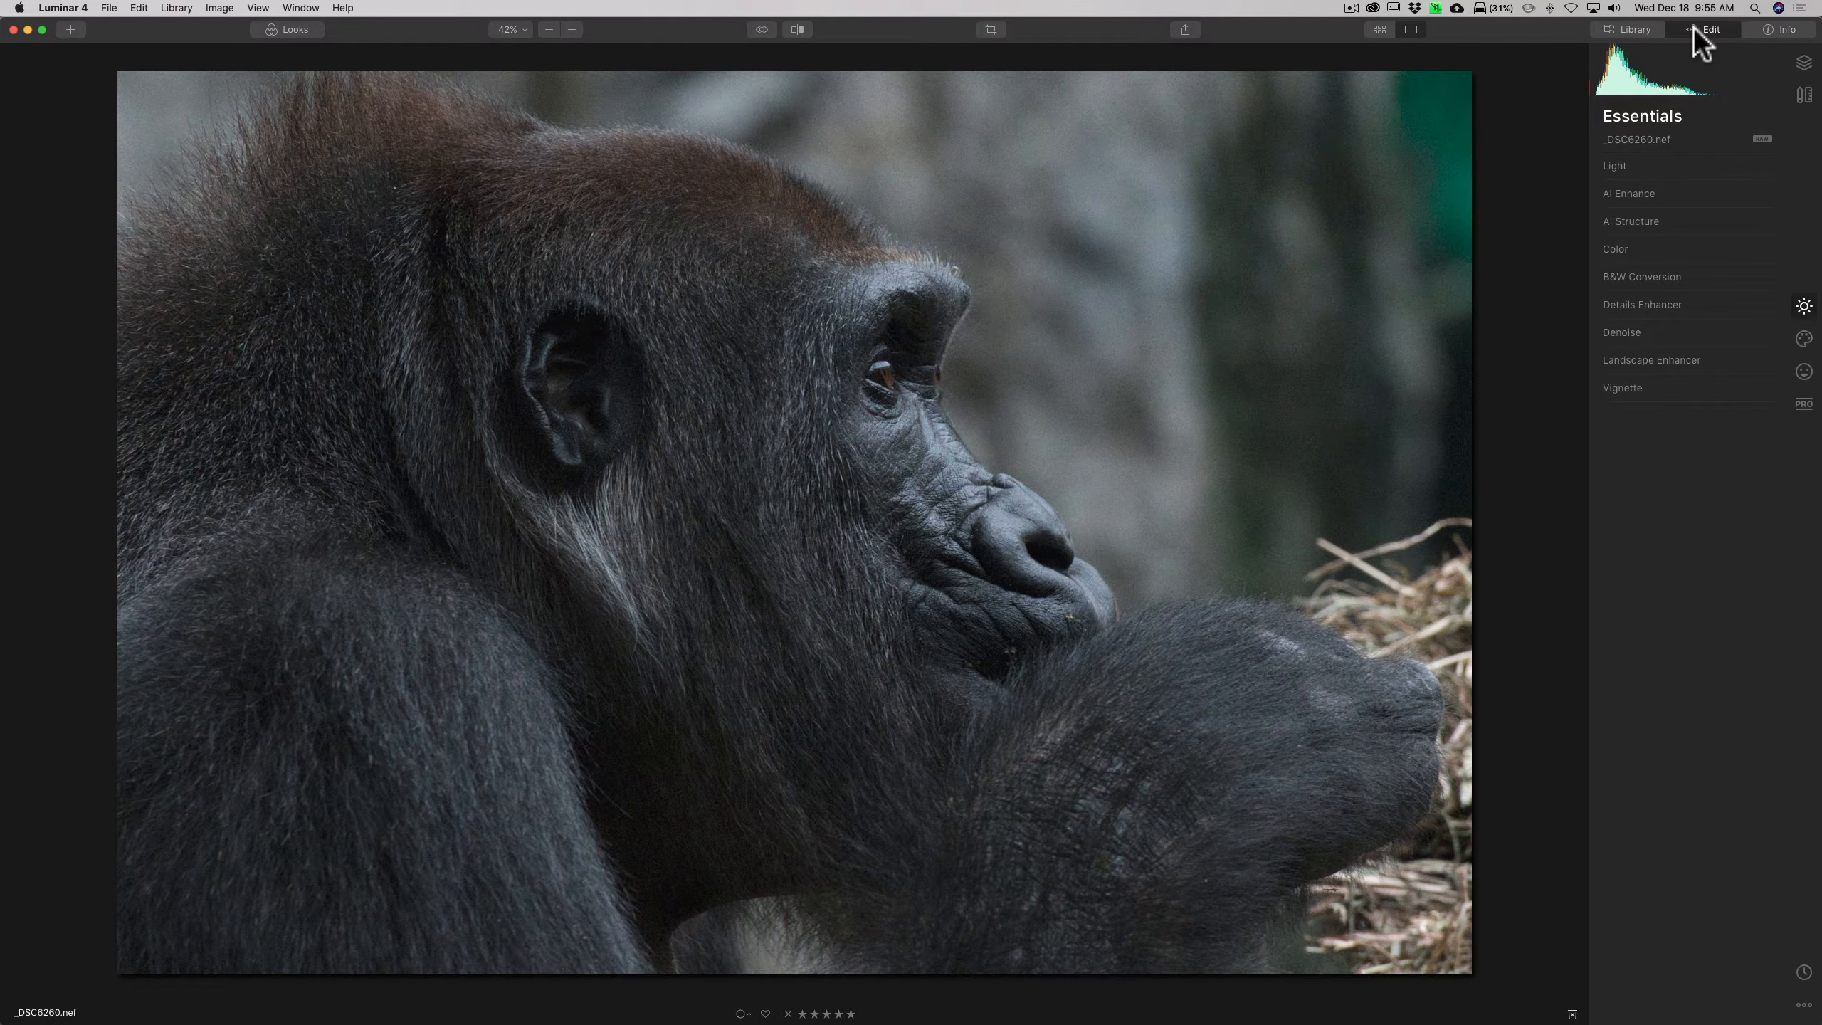
# - Adjust the gorilla photo's Light settings to Highlights -31, Shadows 28, Whites 22 and Blacks -18
pyautogui.click(1682, 168)
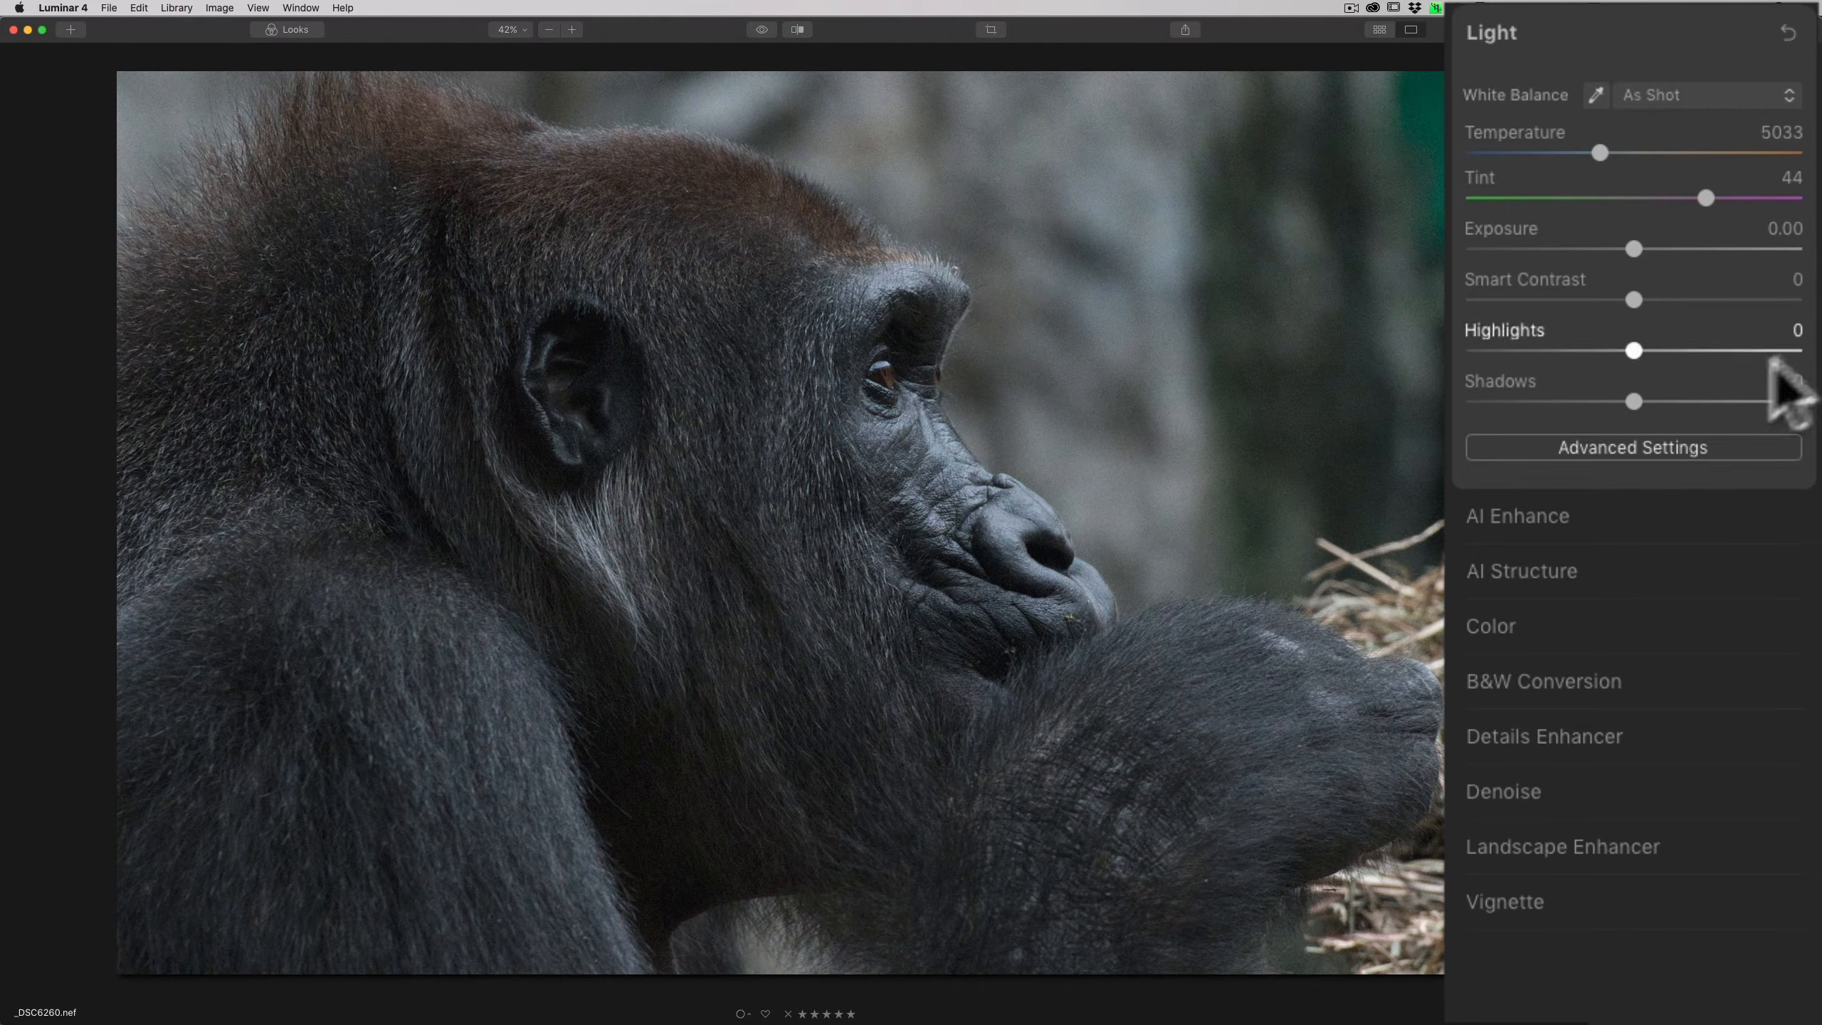
pyautogui.click(1663, 442)
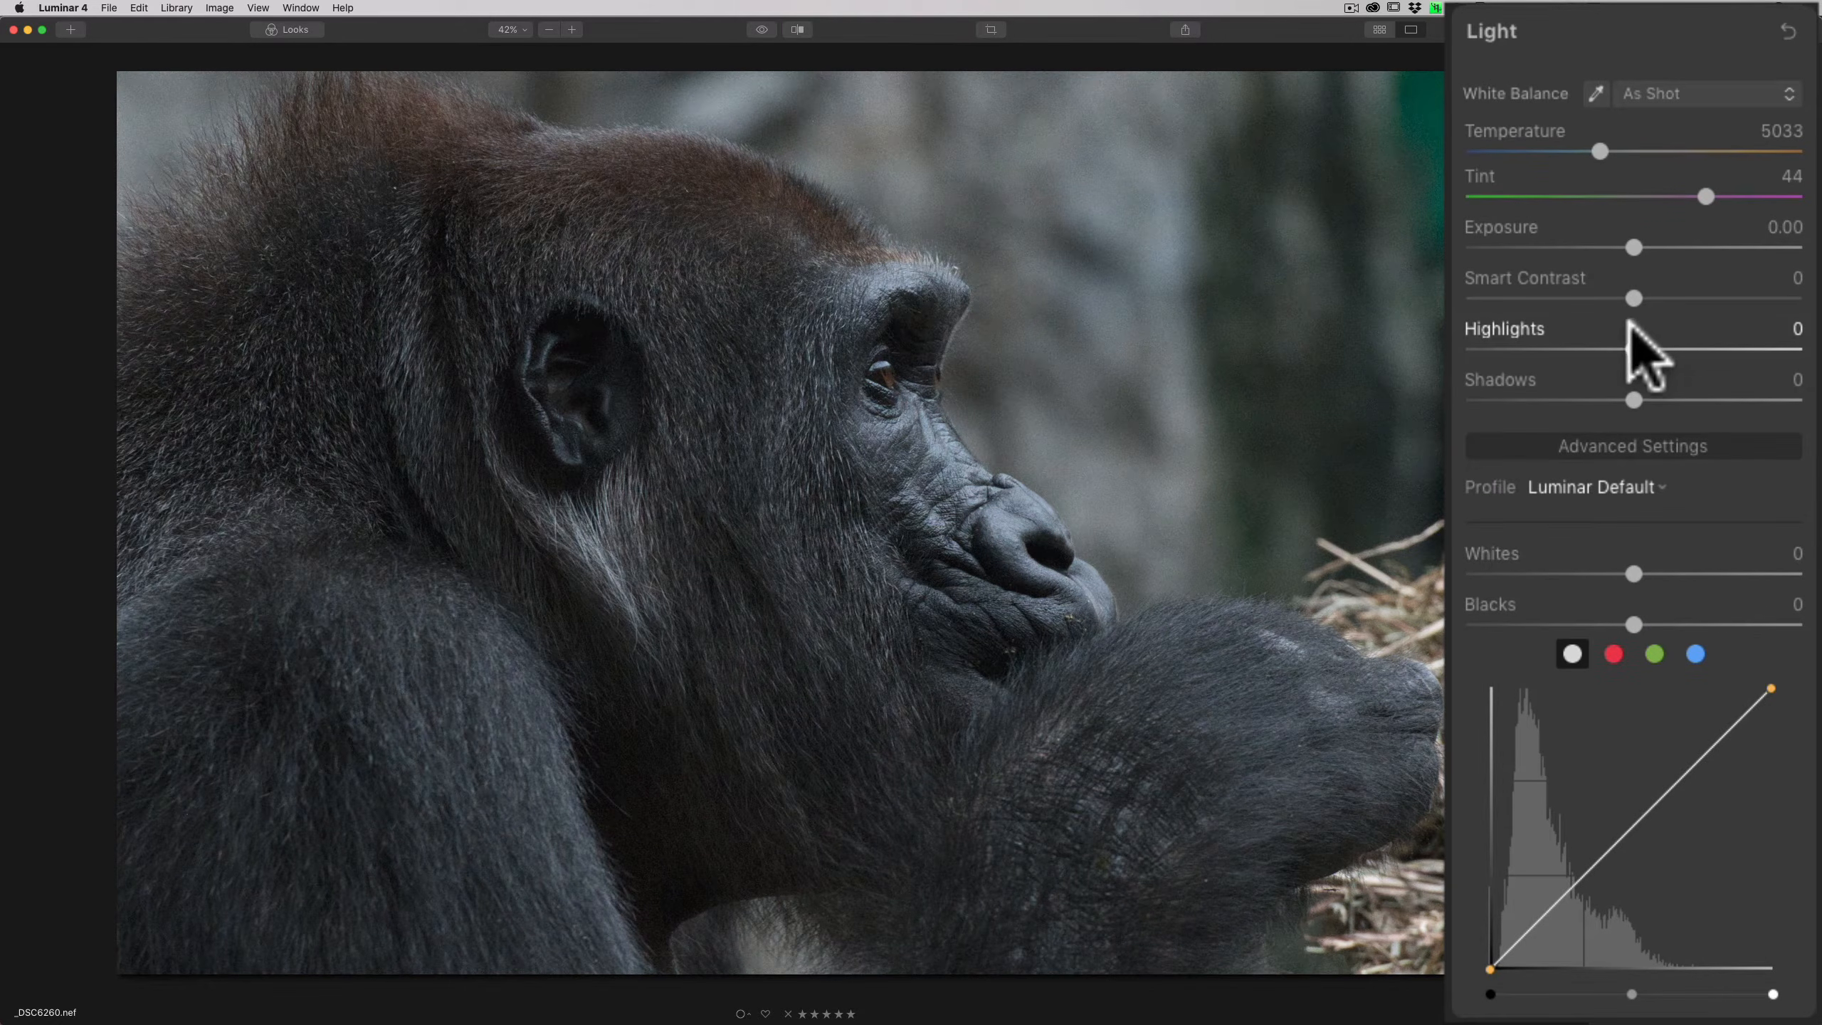
pyautogui.moveTo(1634, 351); pyautogui.dragTo(1711, 351)
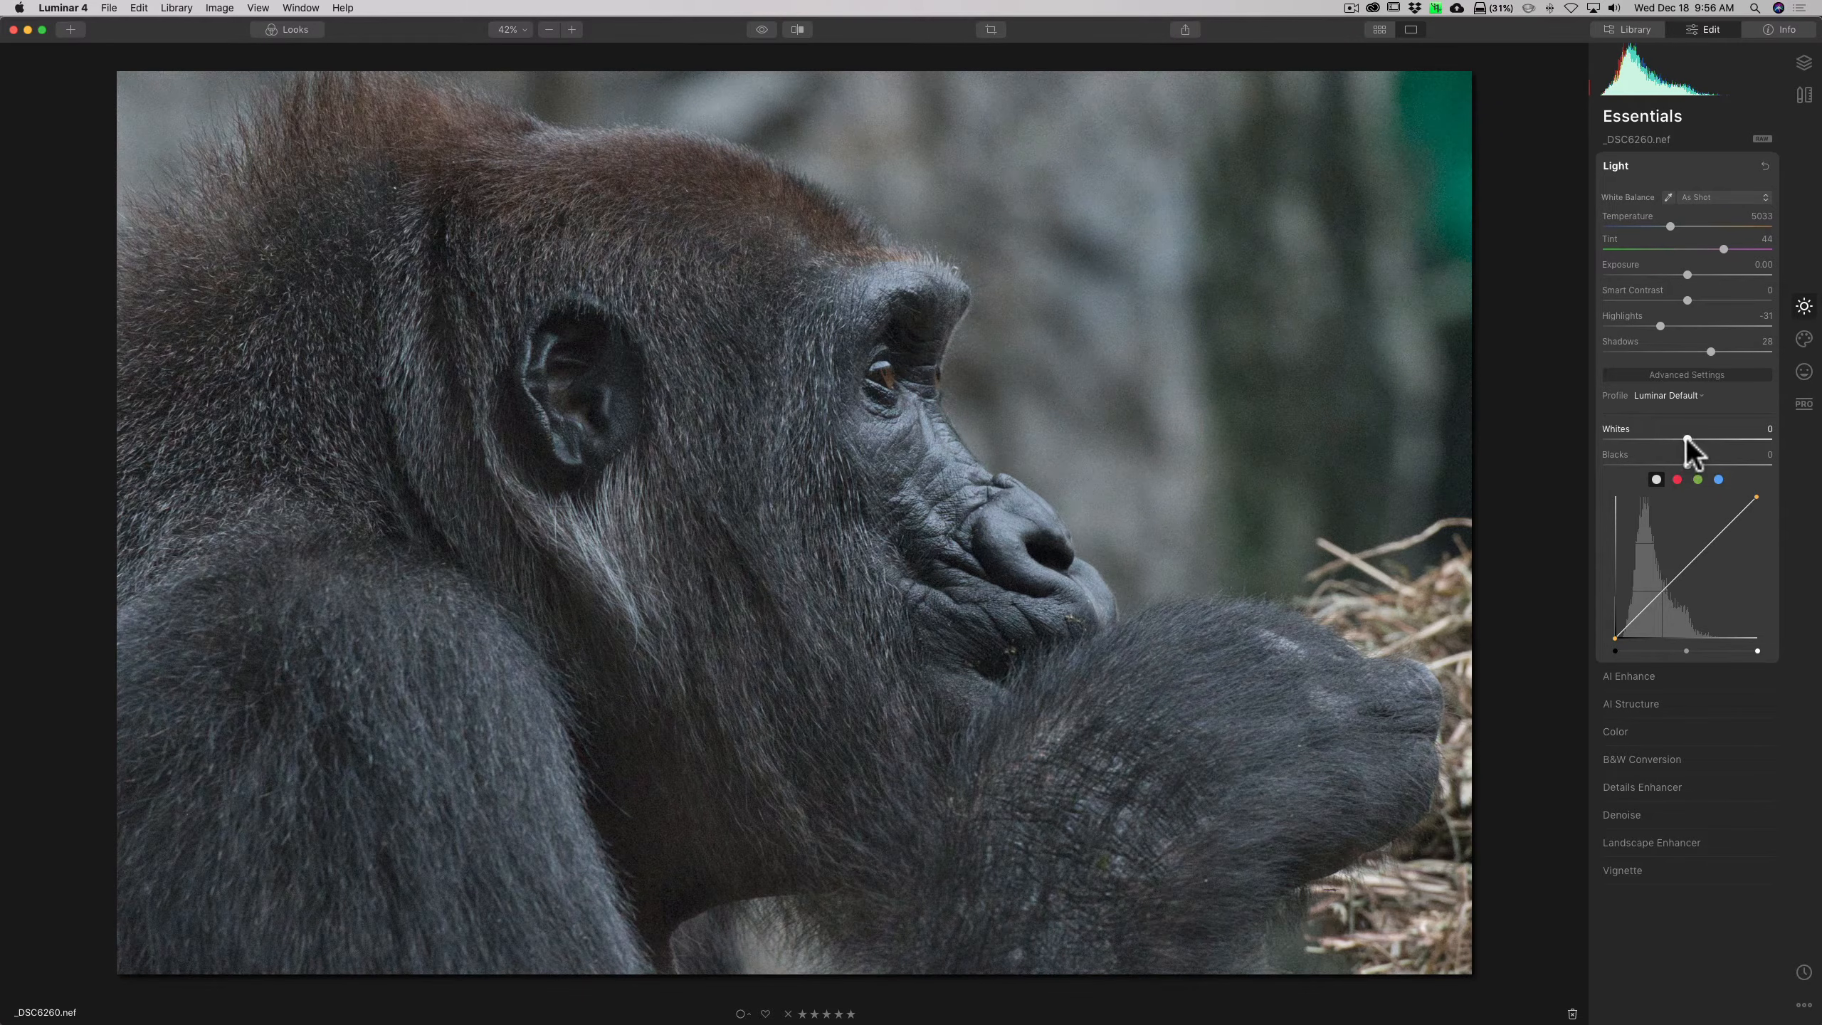
pyautogui.moveTo(1687, 439)
pyautogui.mouseDown()
pyautogui.moveTo(1706, 441)
pyautogui.moveTo(1670, 463)
pyautogui.mouseUp()
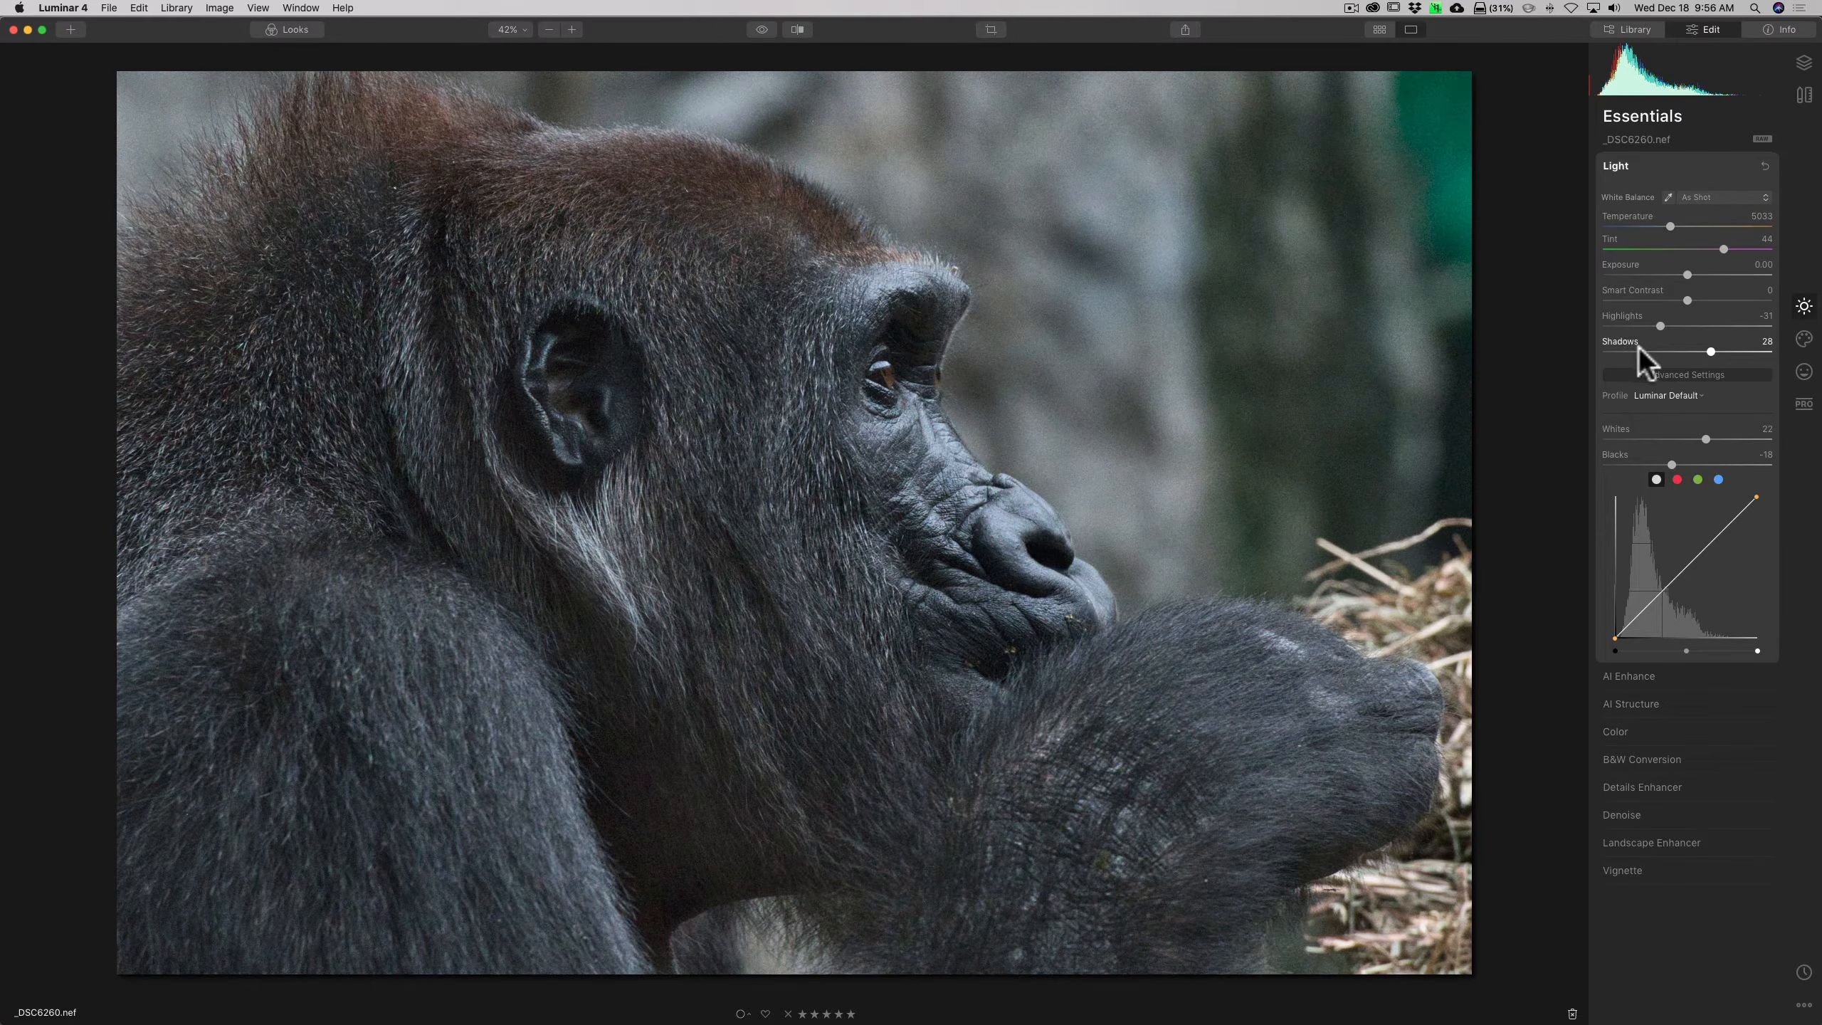
pyautogui.click(1675, 153)
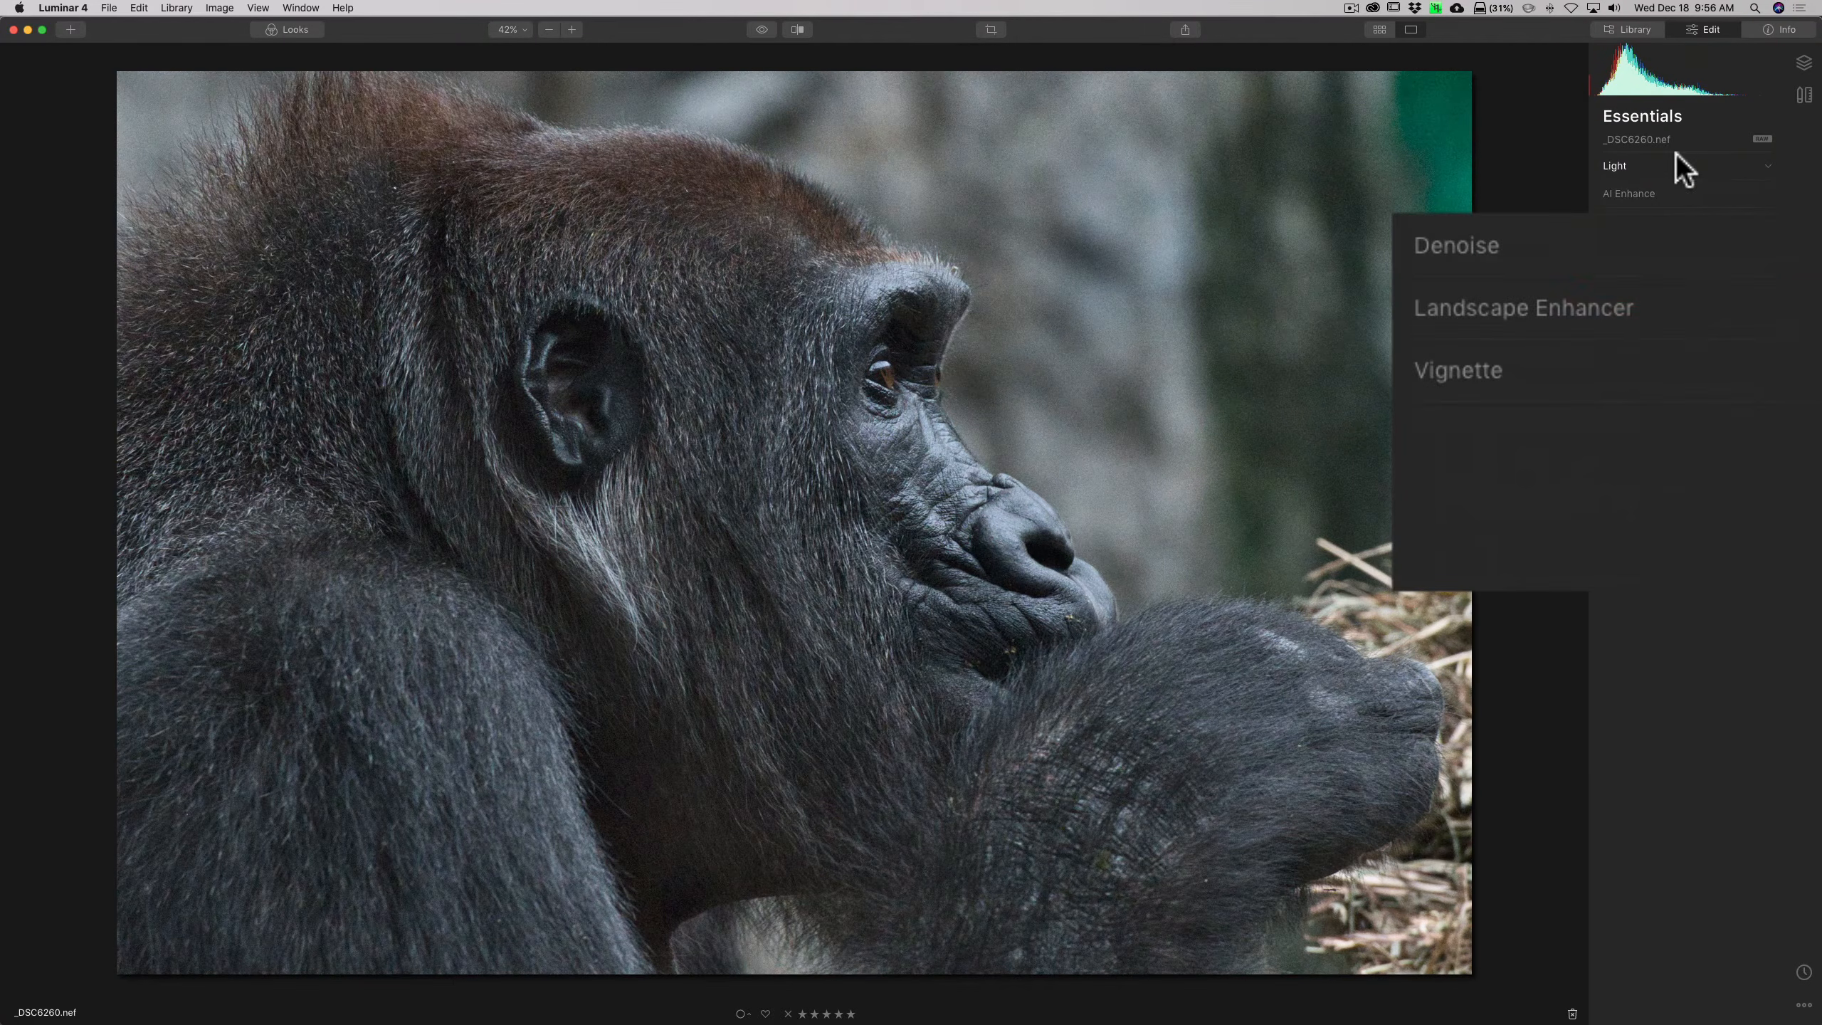
# - Set Color Denoise to 26 in the Denoise filter while checking the gorilla's face at 100%
pyautogui.click(1629, 247)
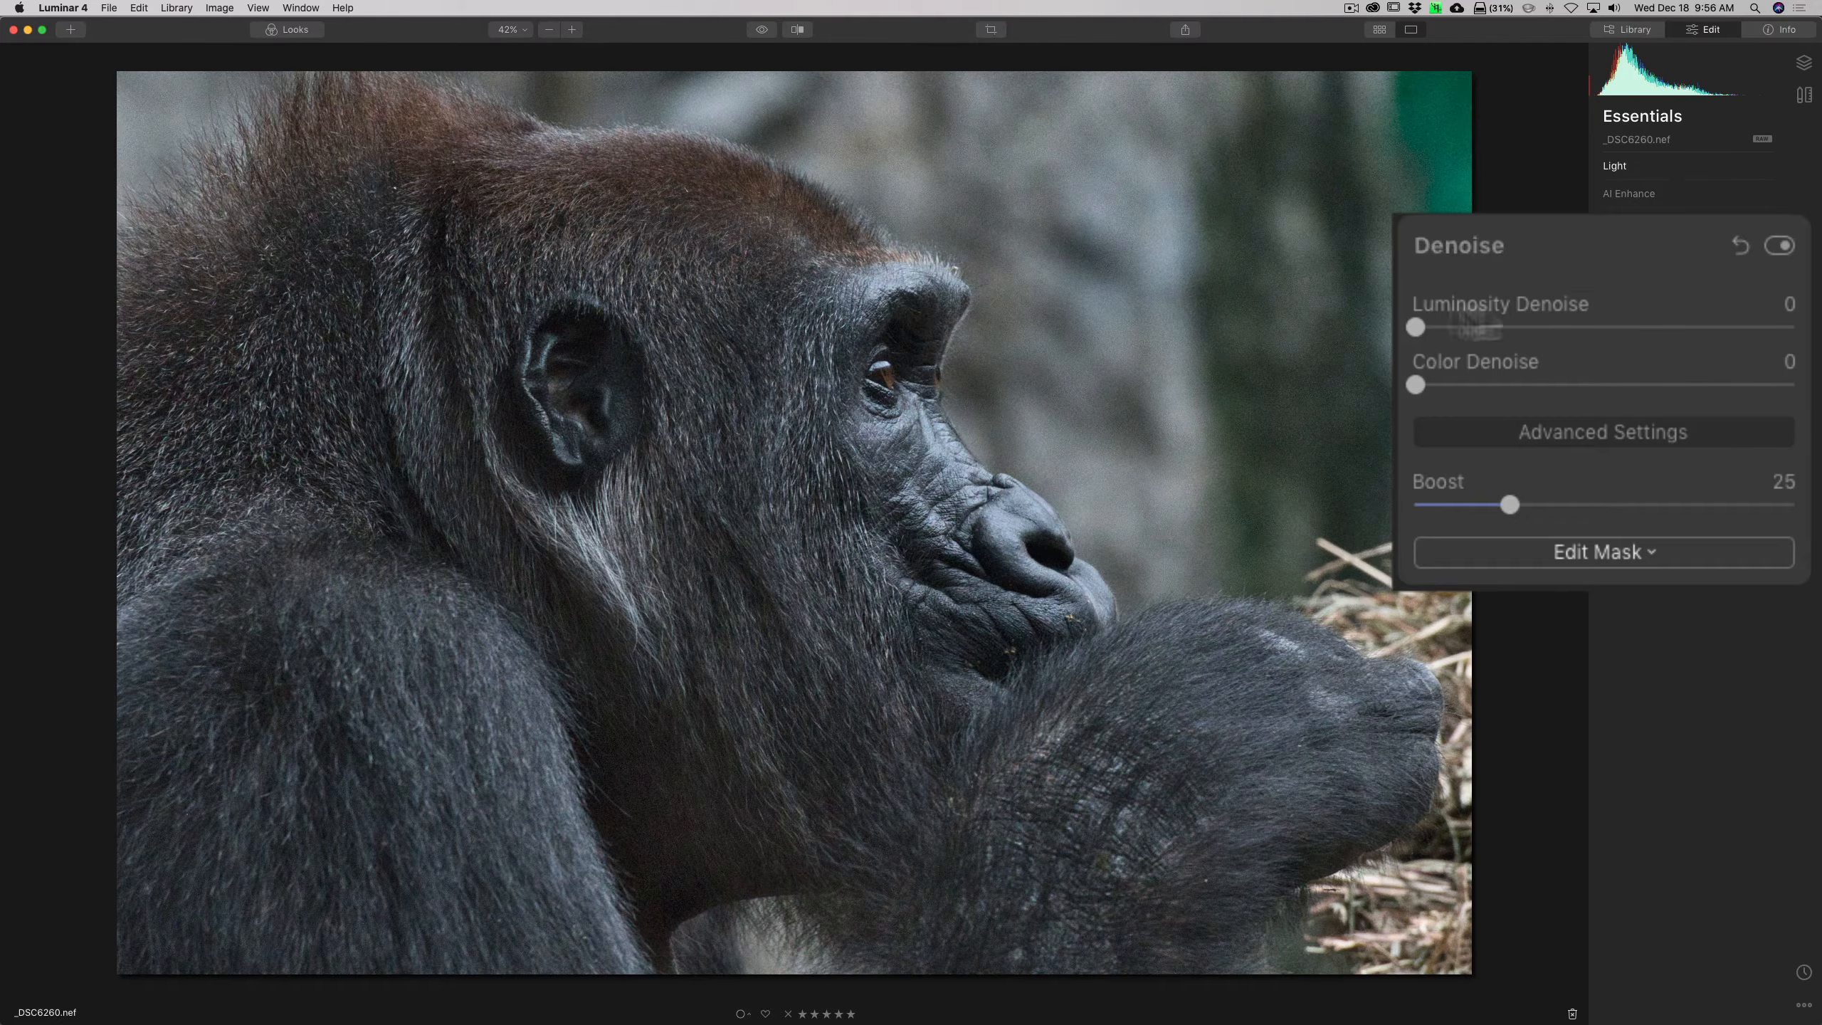
pyautogui.click(979, 361)
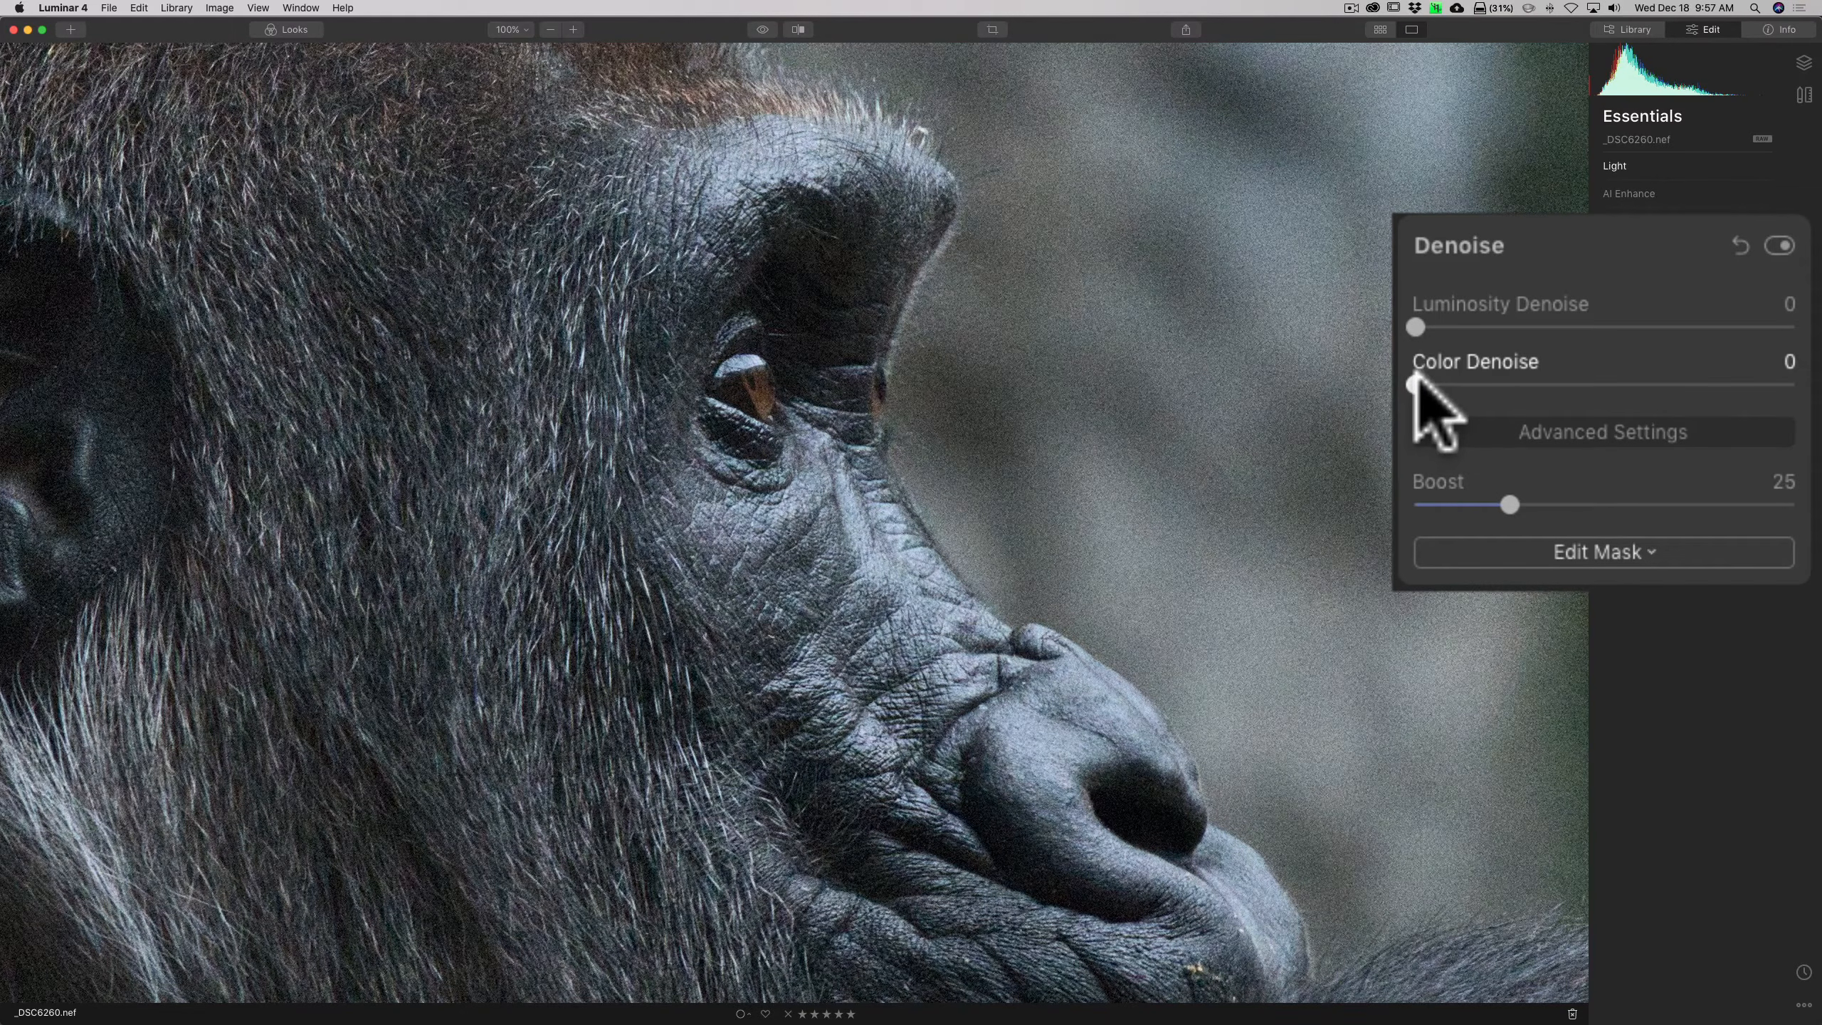
pyautogui.moveTo(1415, 384); pyautogui.dragTo(1504, 384)
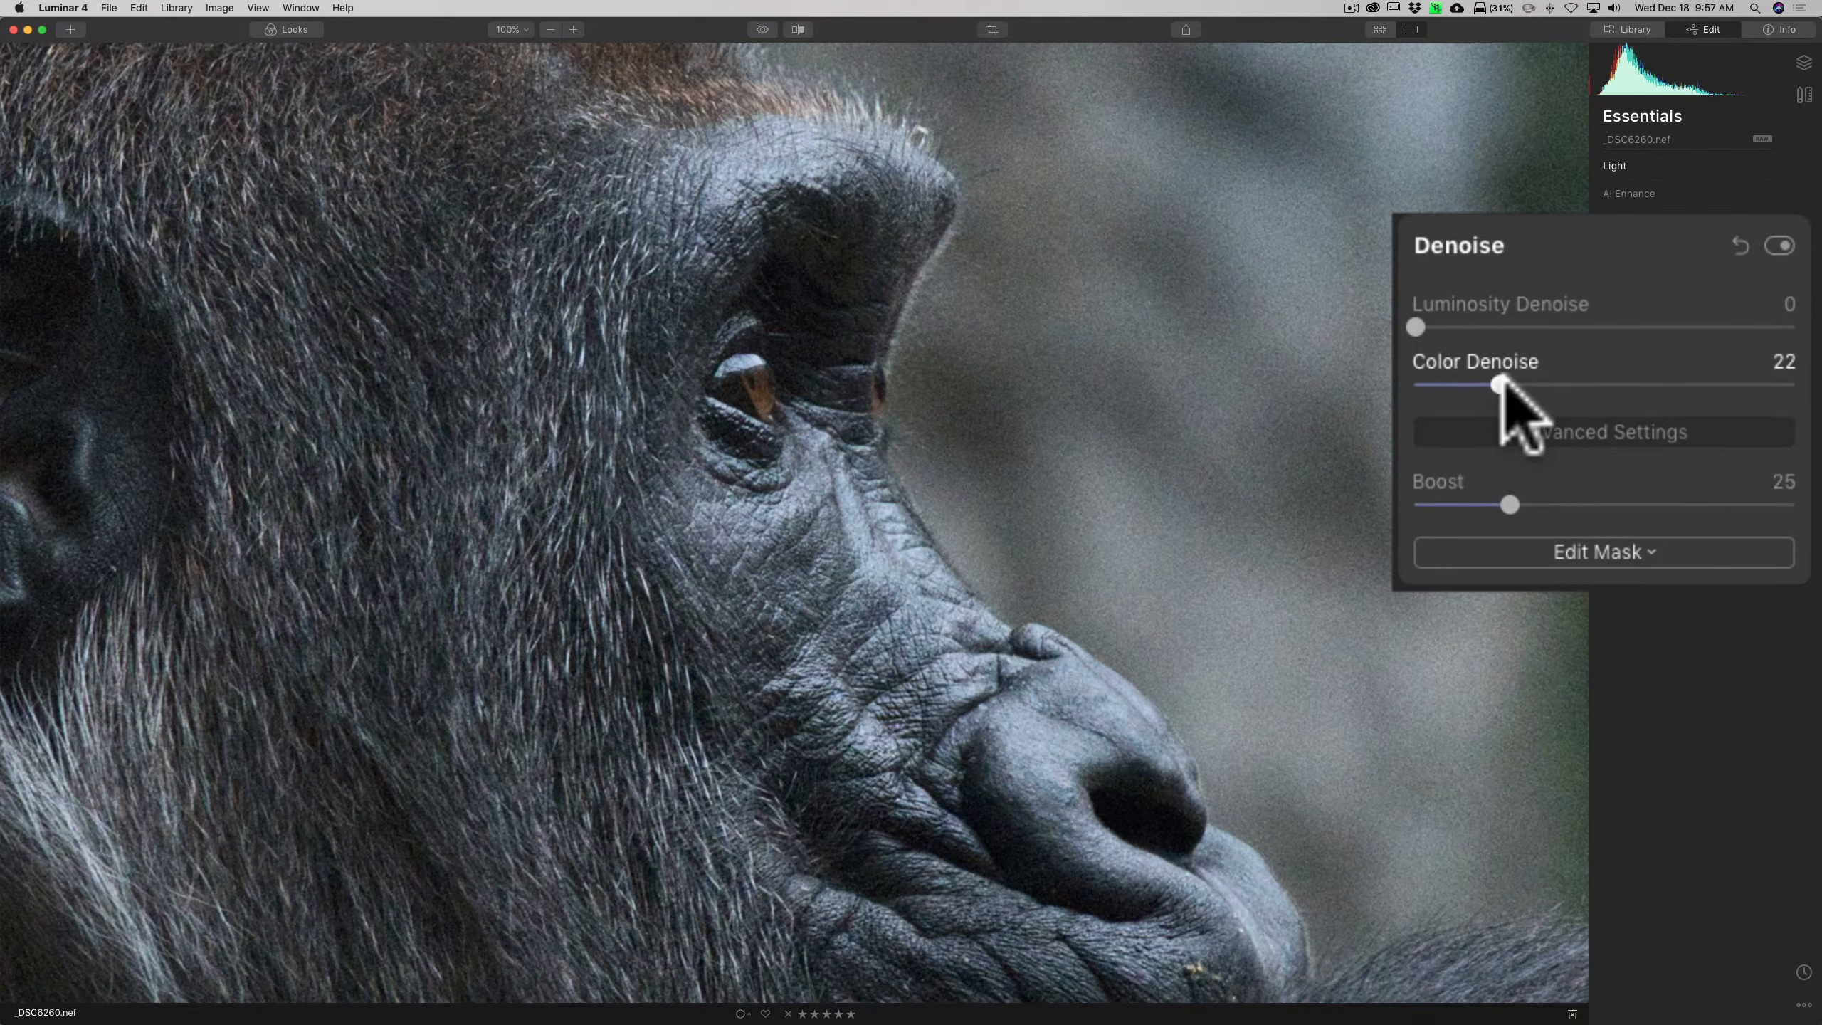
pyautogui.moveTo(1504, 382)
pyautogui.mouseDown()
pyautogui.moveTo(1724, 384)
pyautogui.moveTo(1420, 384)
pyautogui.moveTo(1472, 383)
pyautogui.mouseUp()
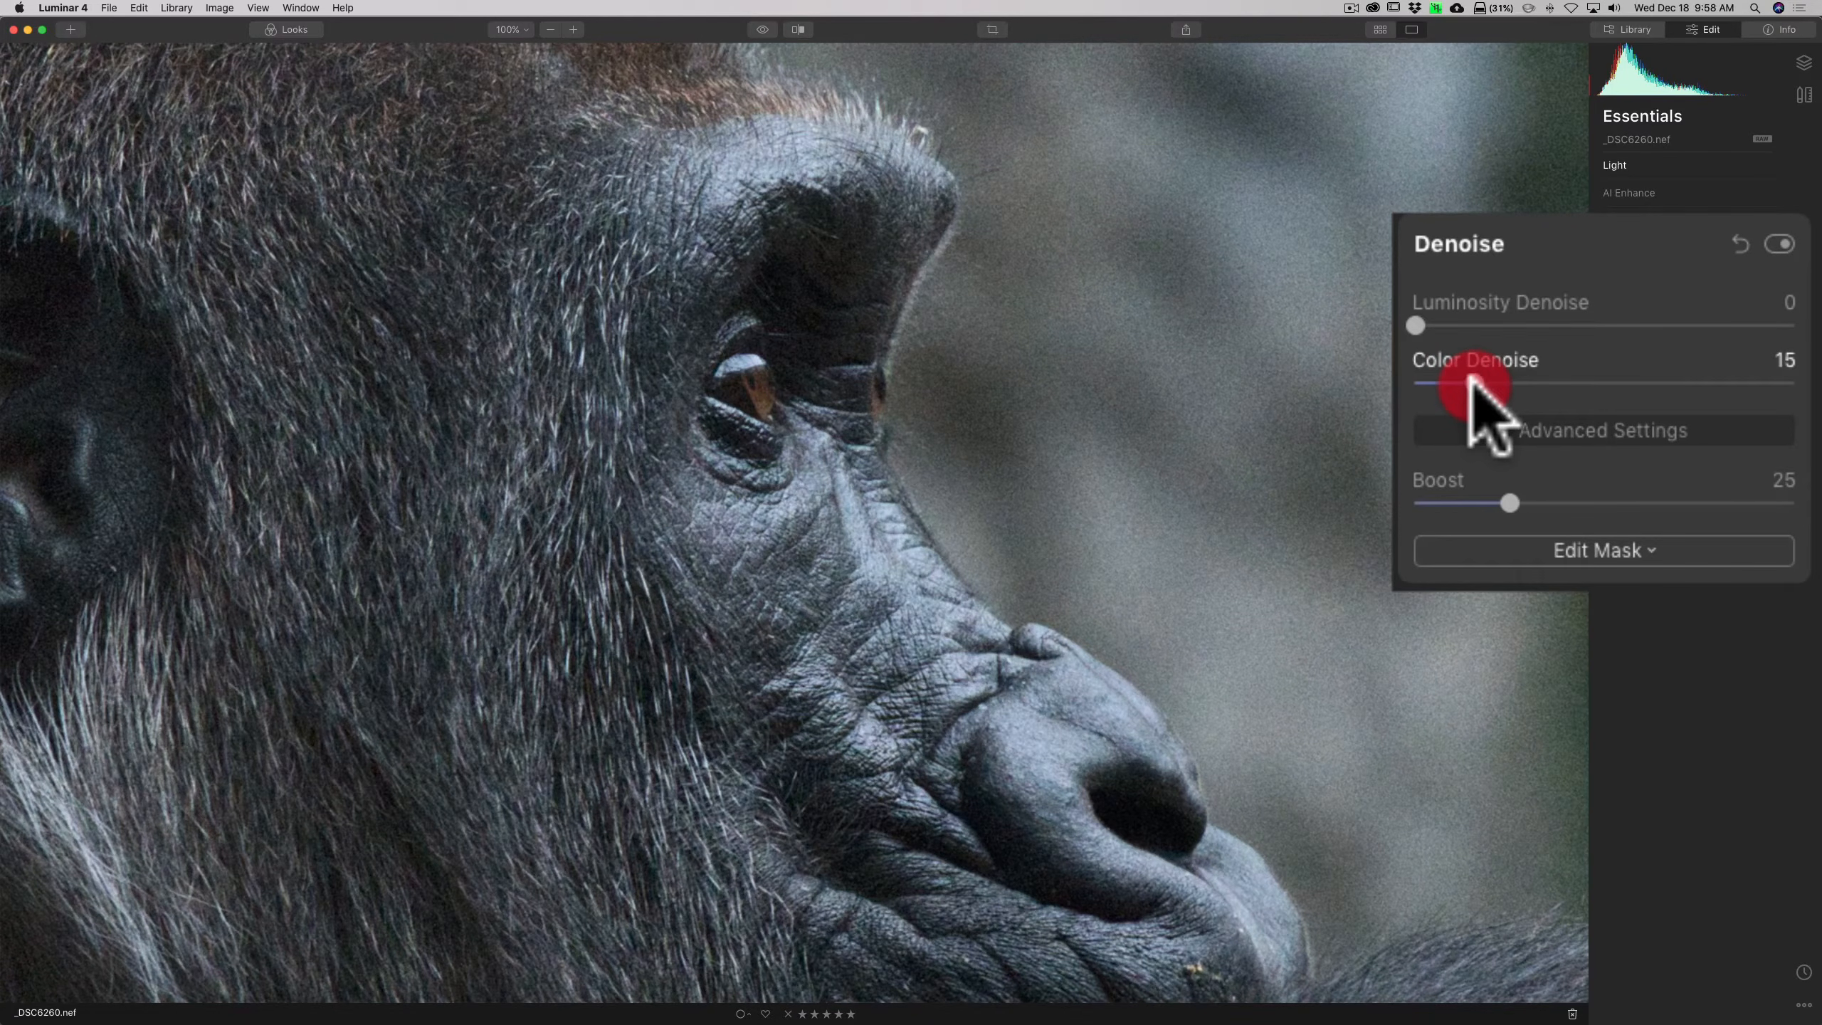
pyautogui.moveTo(1473, 384); pyautogui.dragTo(1515, 383)
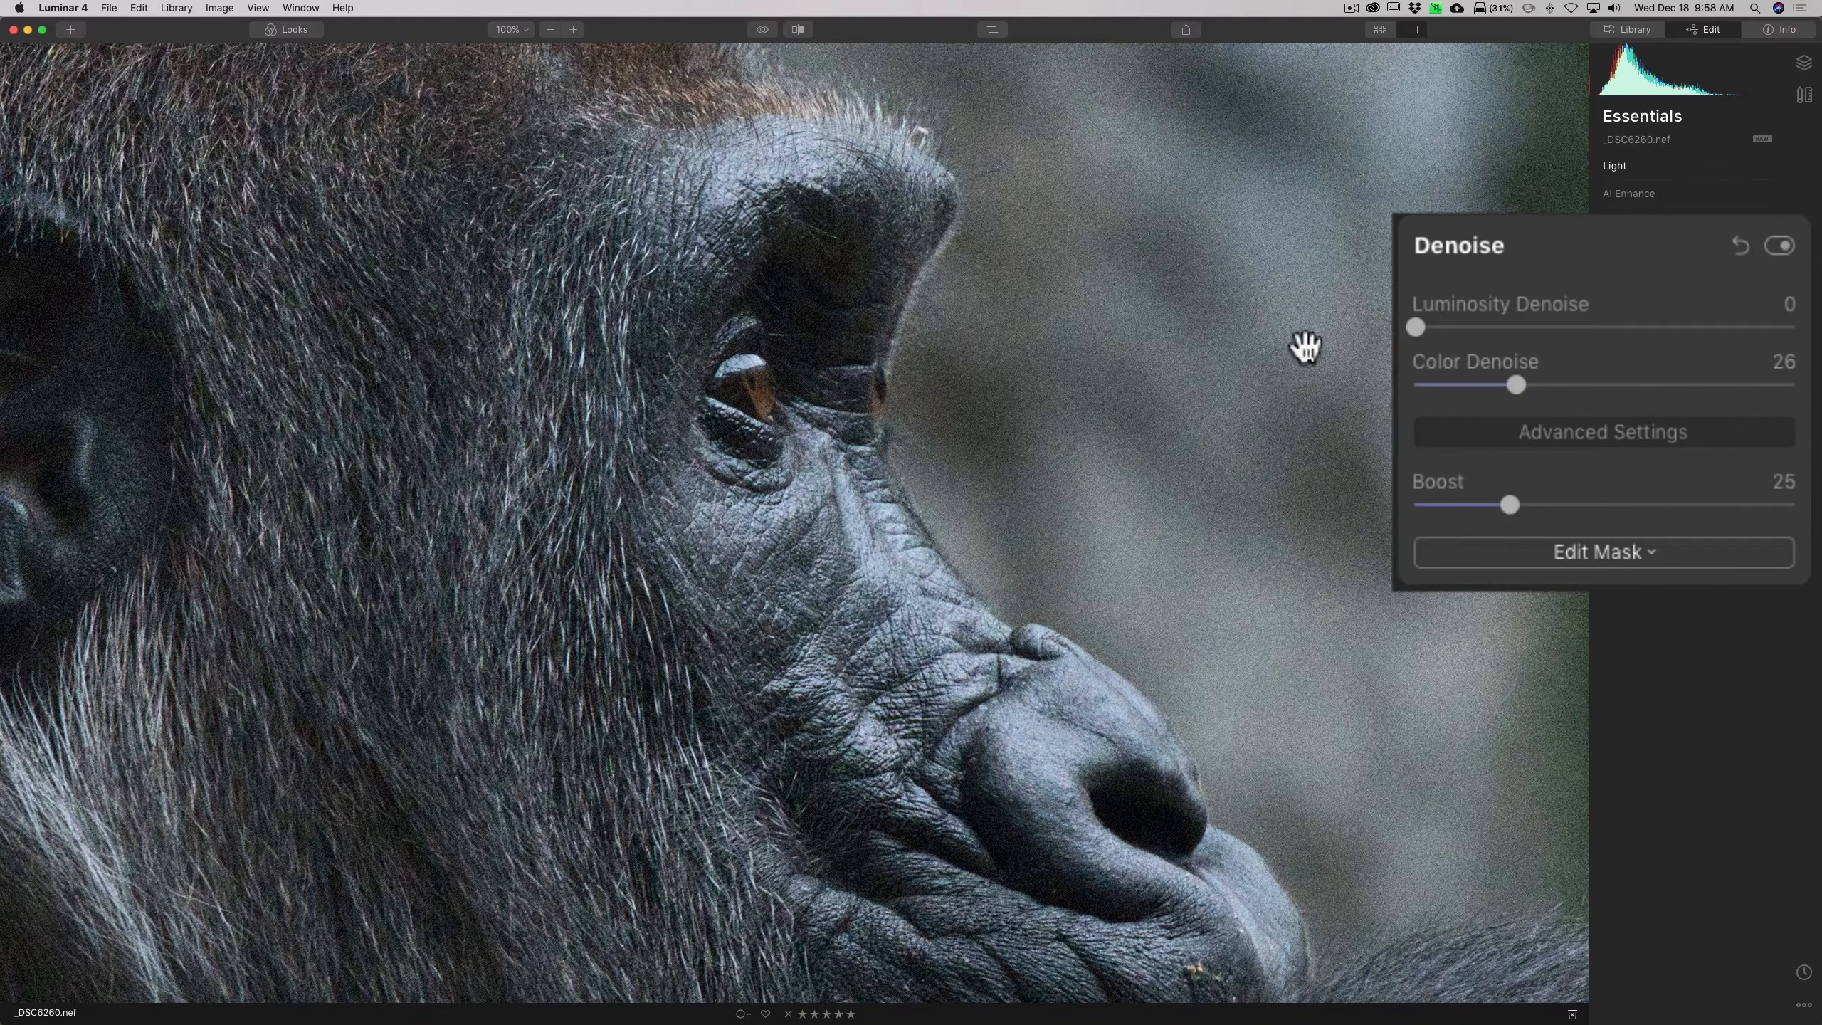
# - Try Luminosity Denoise at 100 on the gorilla photo and bring it back to 0
pyautogui.click(1413, 325)
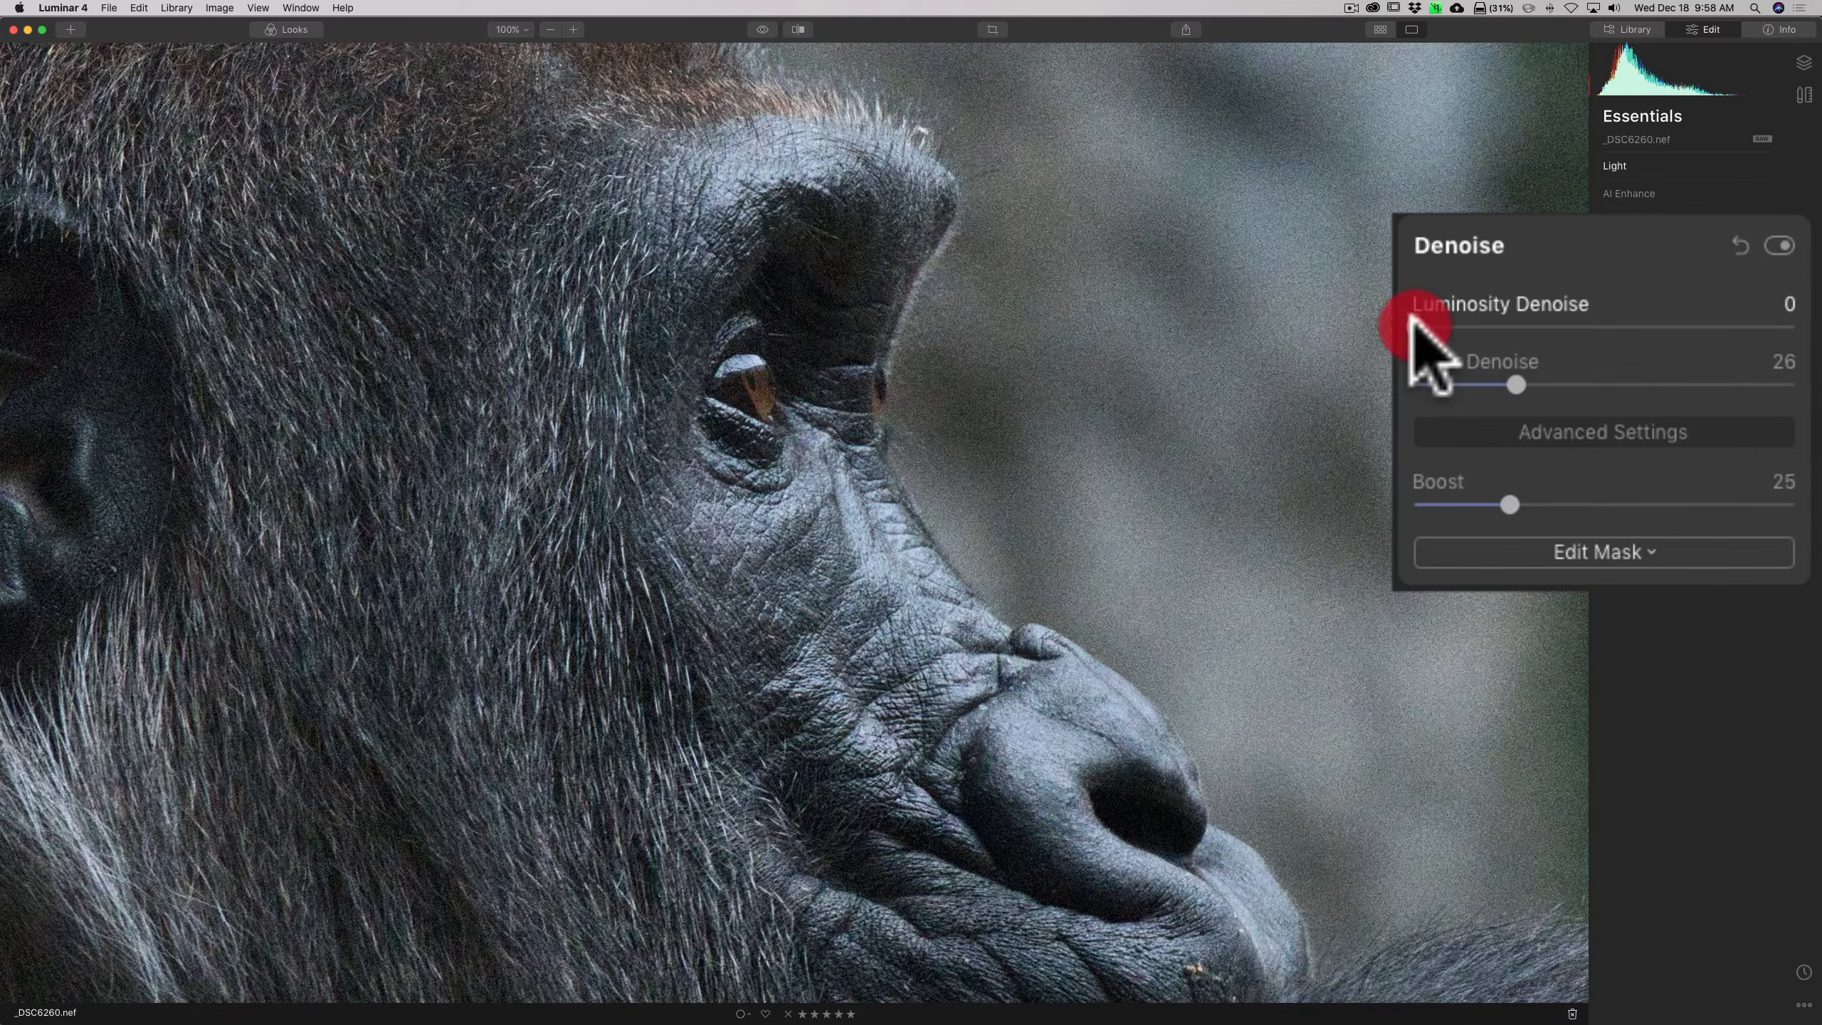
pyautogui.moveTo(1411, 324); pyautogui.dragTo(1793, 327)
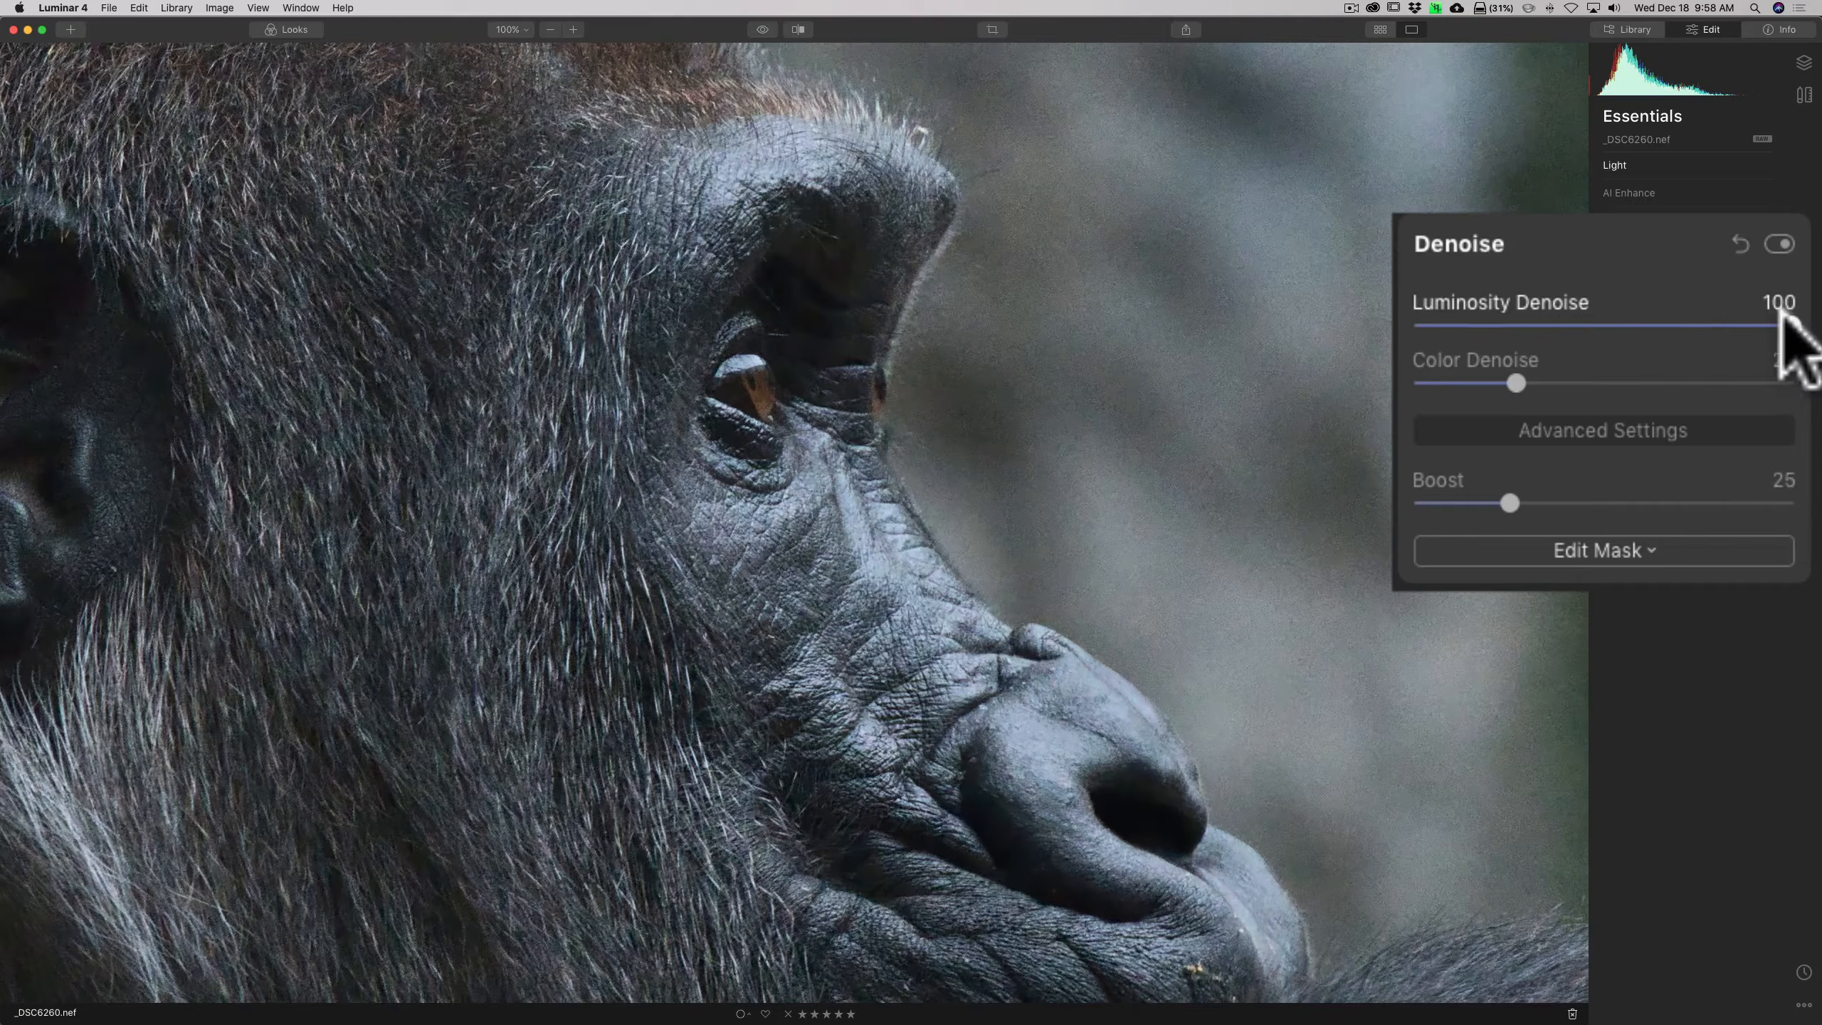
pyautogui.moveTo(1785, 323); pyautogui.dragTo(1415, 325)
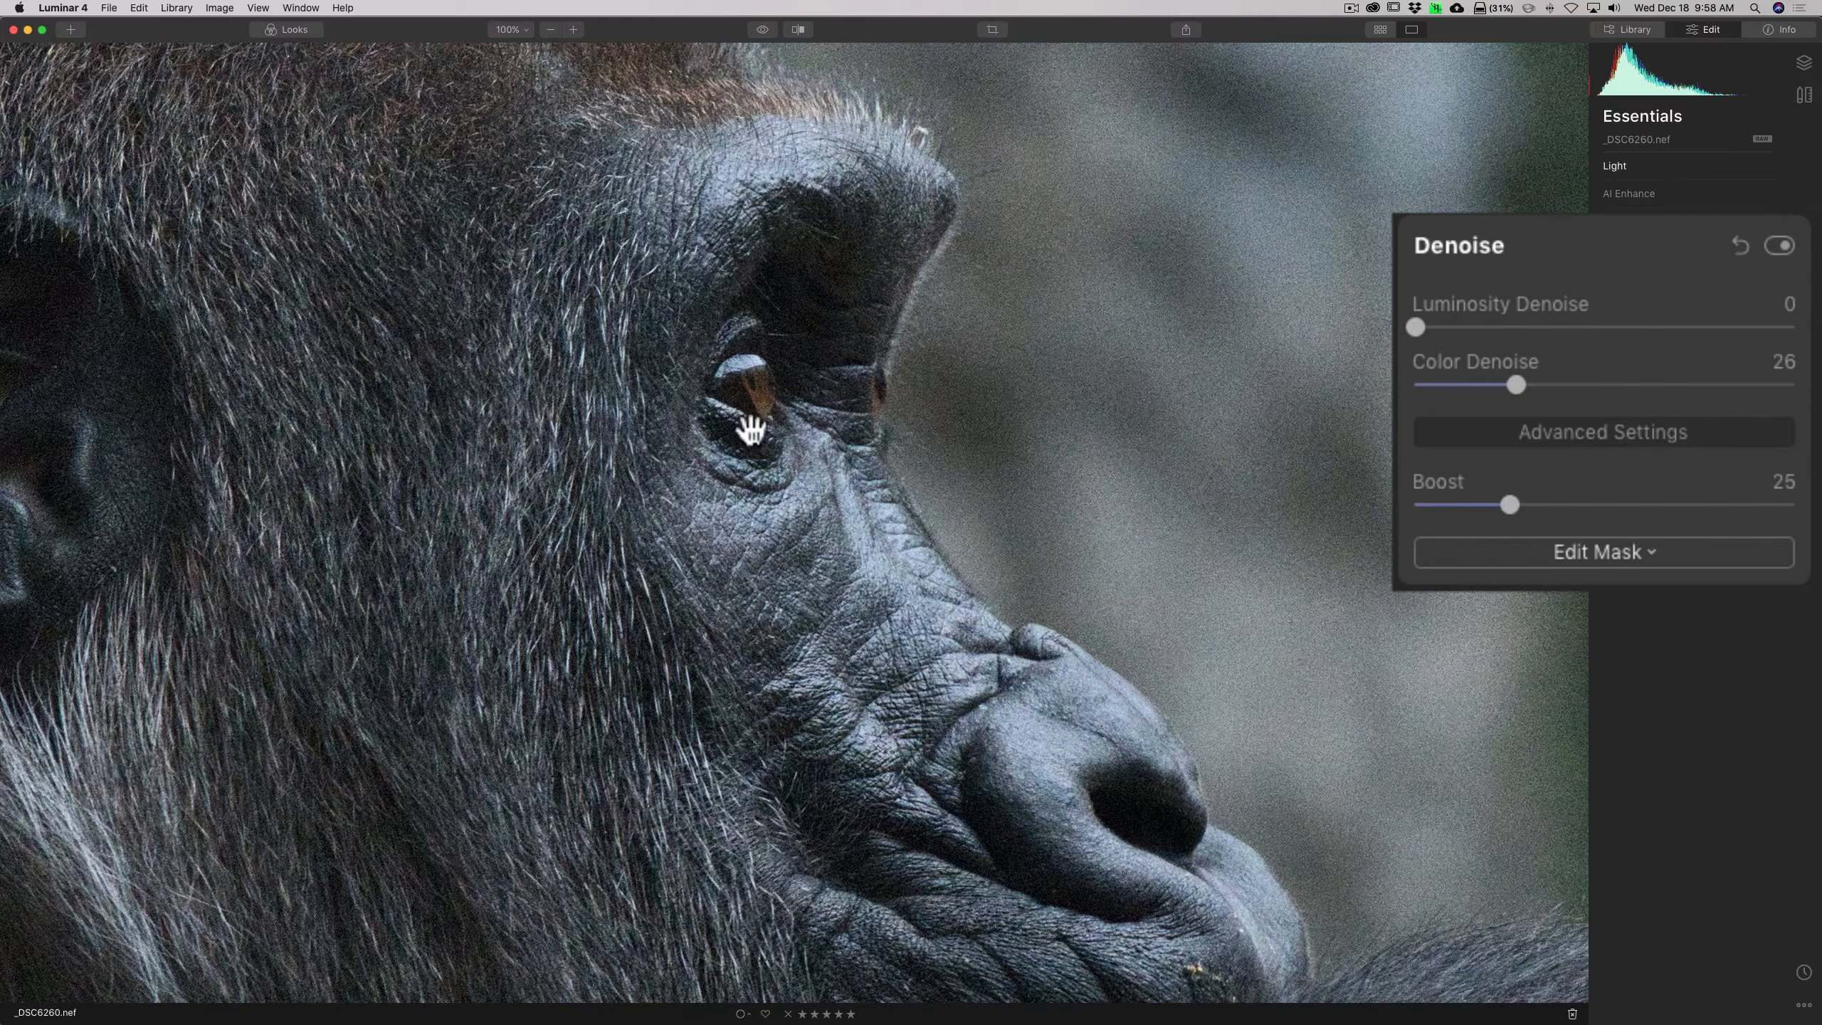
# - Try Luminosity Denoise at 100, 60, 70 and 80 on the gorilla photo, with Color Denoise at 36
pyautogui.moveTo(1415, 327); pyautogui.dragTo(1791, 328)
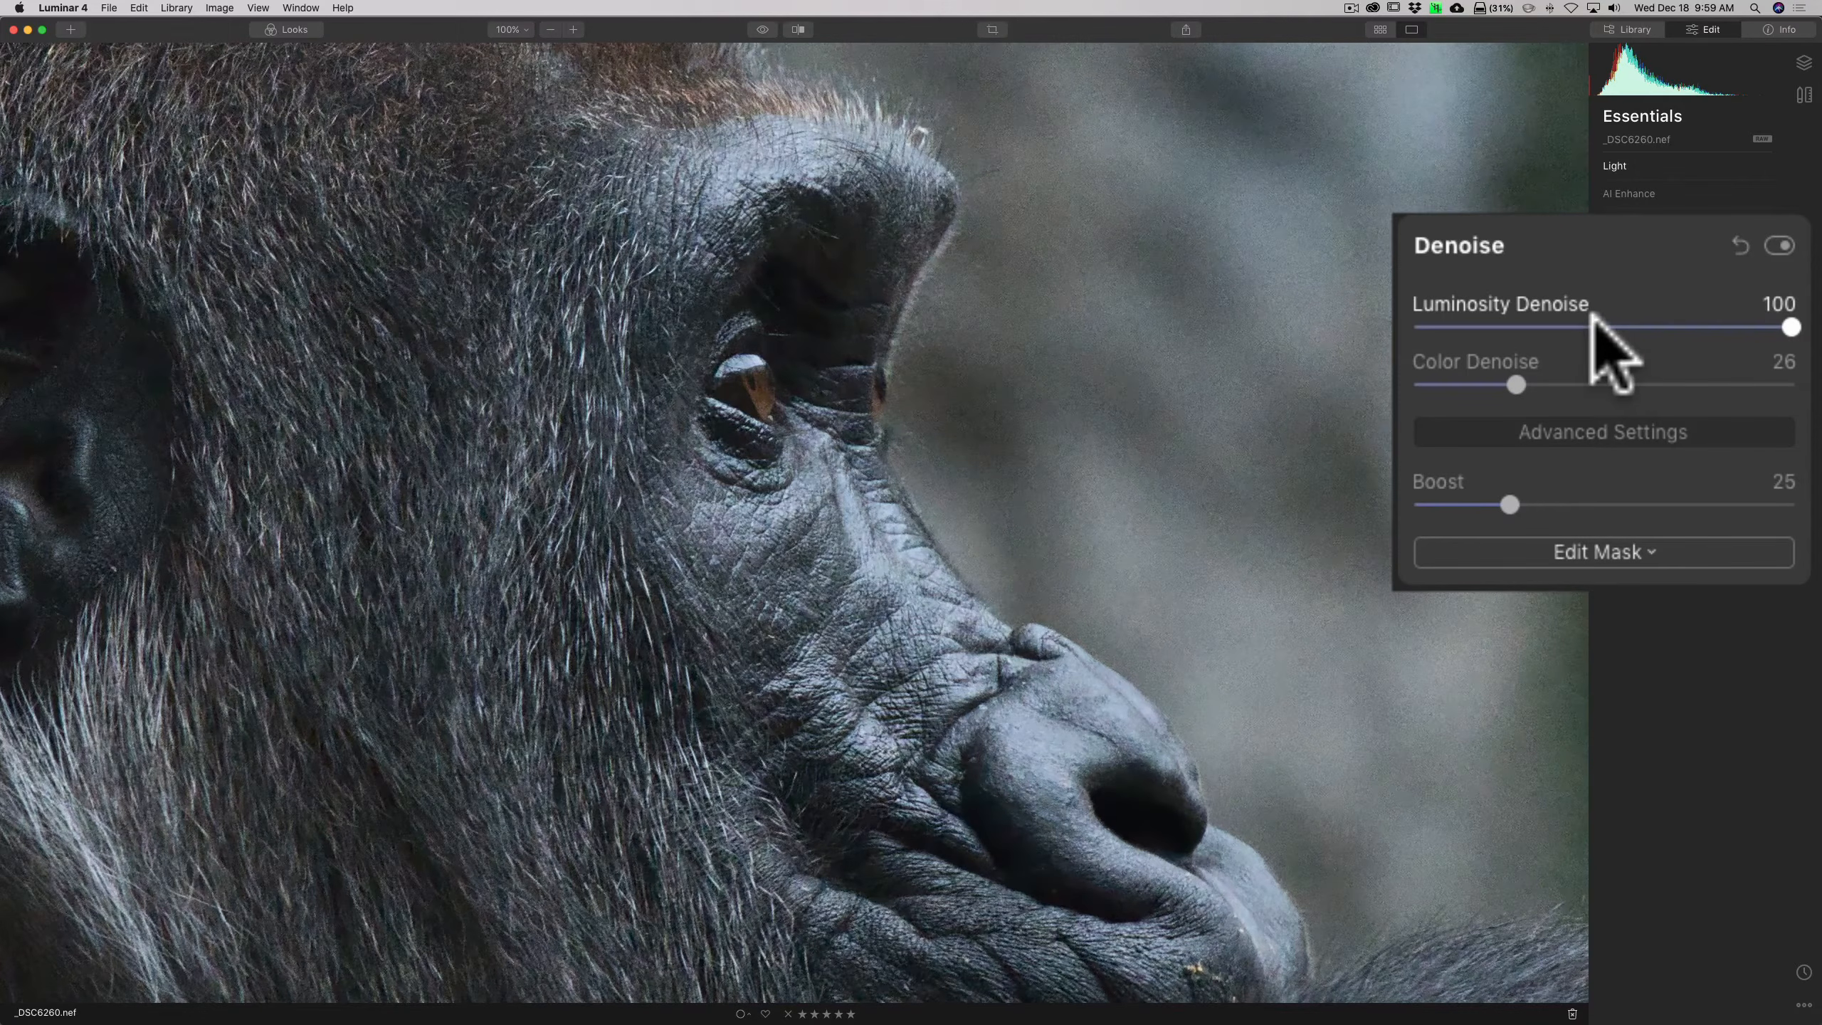
pyautogui.moveTo(1789, 328)
pyautogui.mouseDown()
pyautogui.moveTo(1424, 326)
pyautogui.moveTo(1638, 326)
pyautogui.mouseUp()
pyautogui.click(1638, 325)
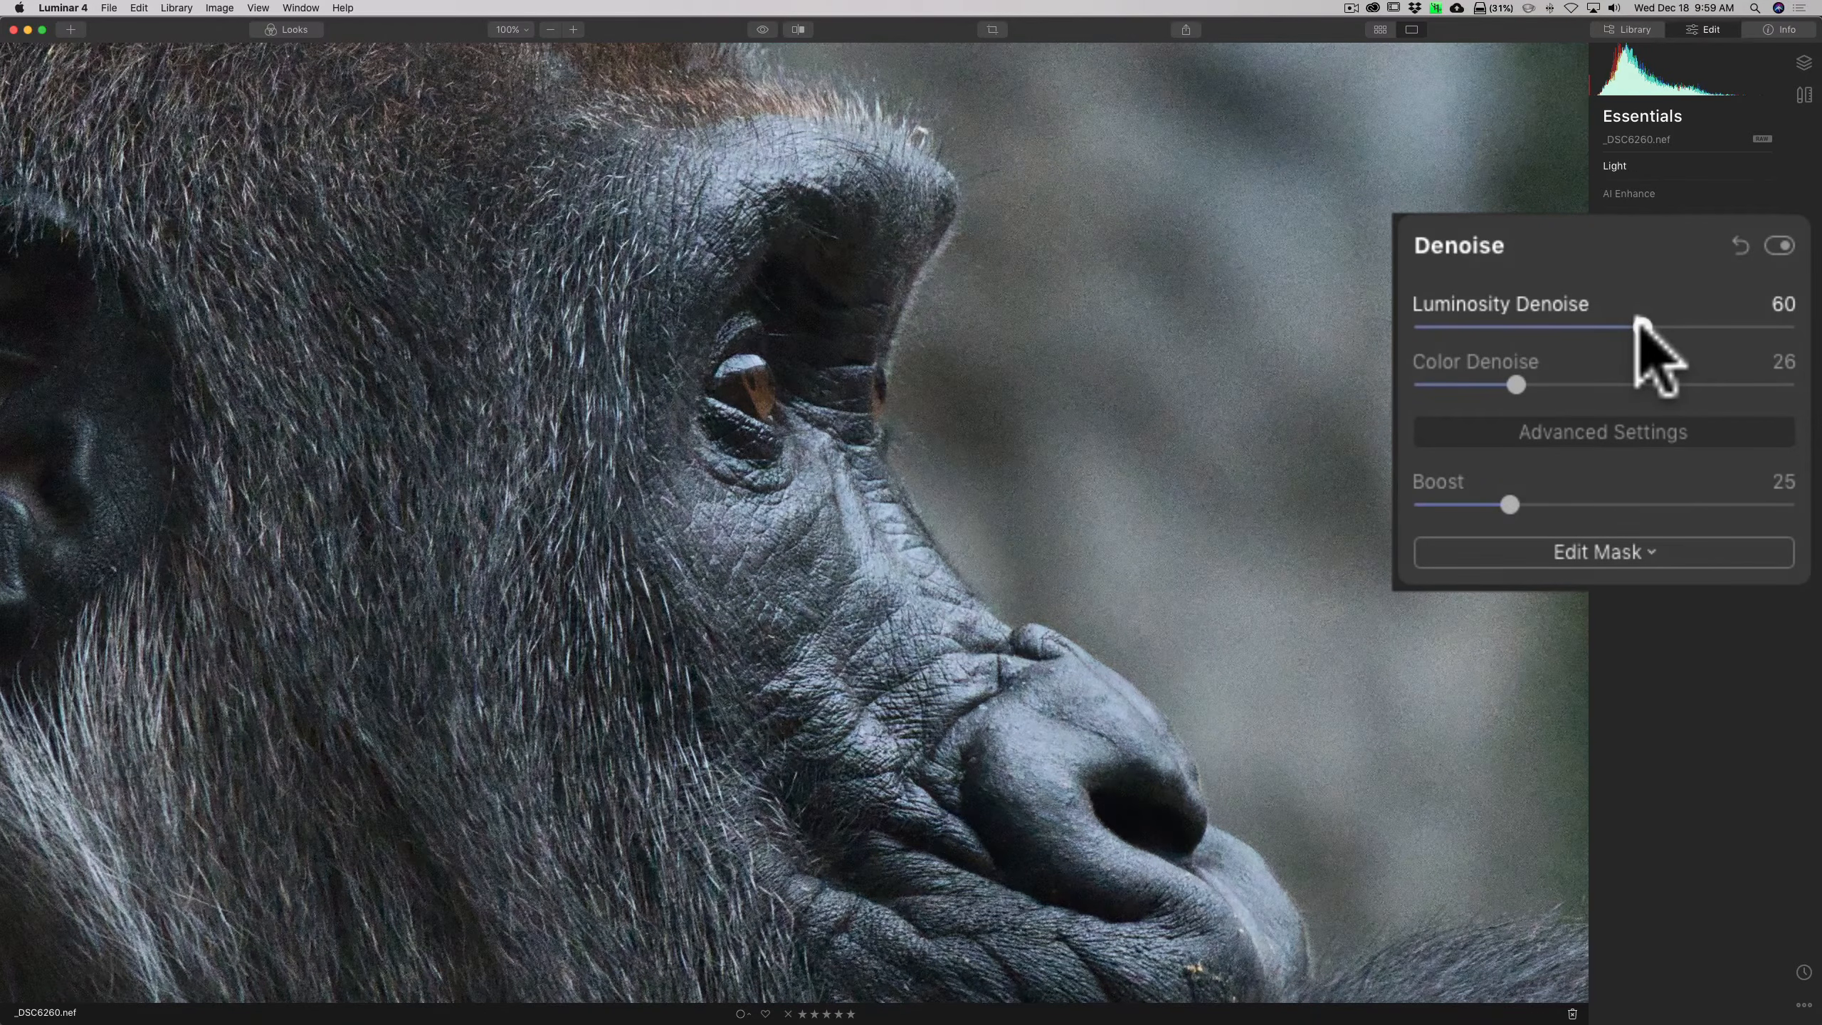
pyautogui.moveTo(1638, 325); pyautogui.dragTo(1679, 327)
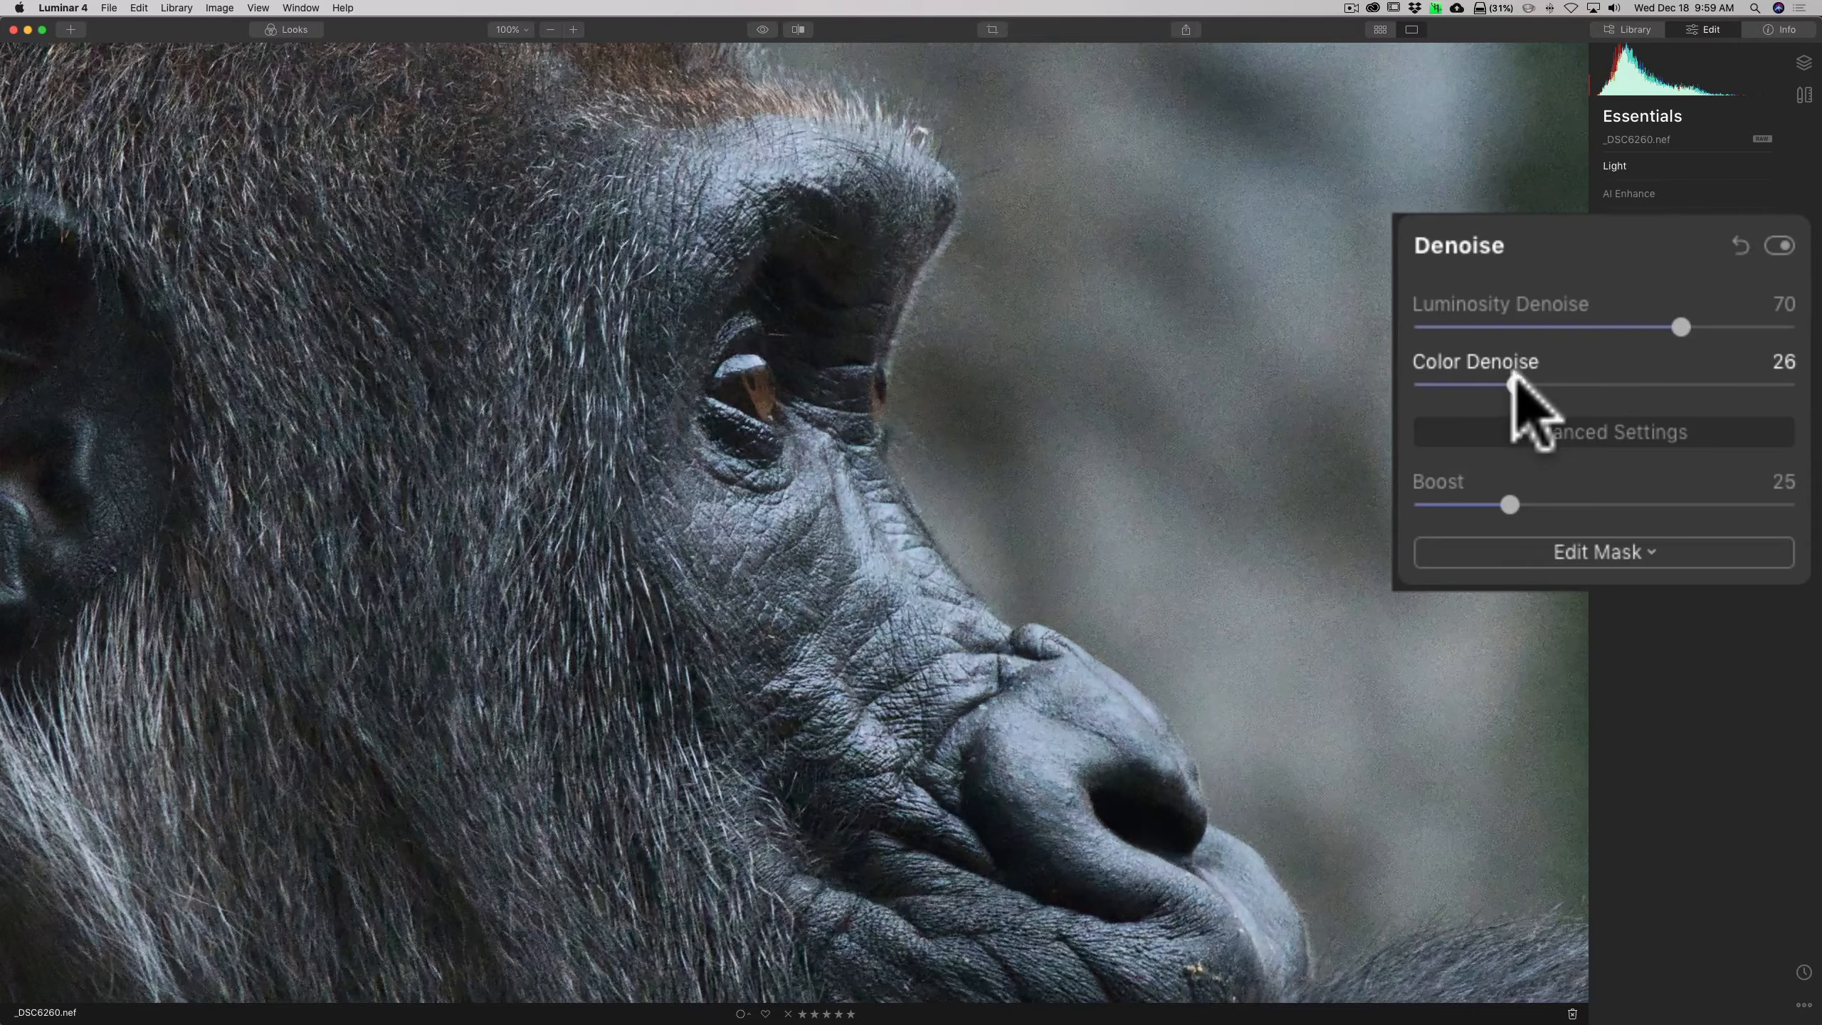
pyautogui.moveTo(1513, 380); pyautogui.dragTo(1553, 381)
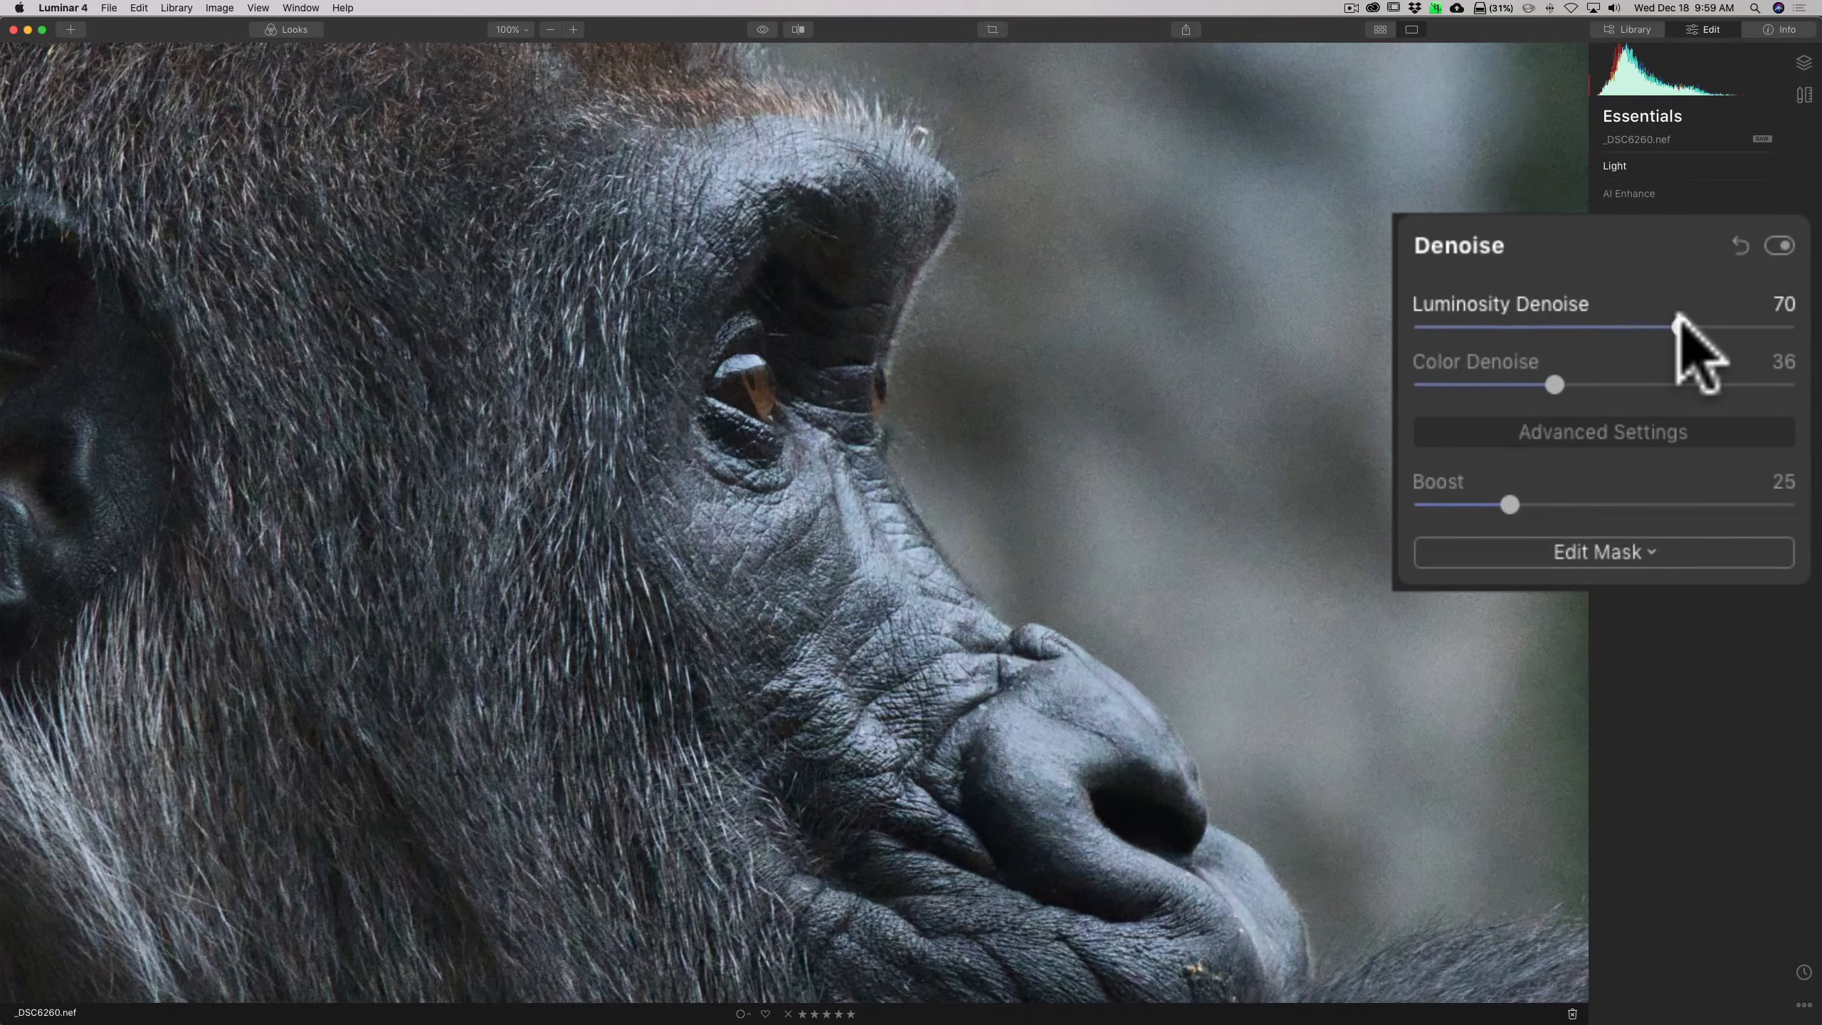
pyautogui.moveTo(1678, 326); pyautogui.dragTo(1719, 325)
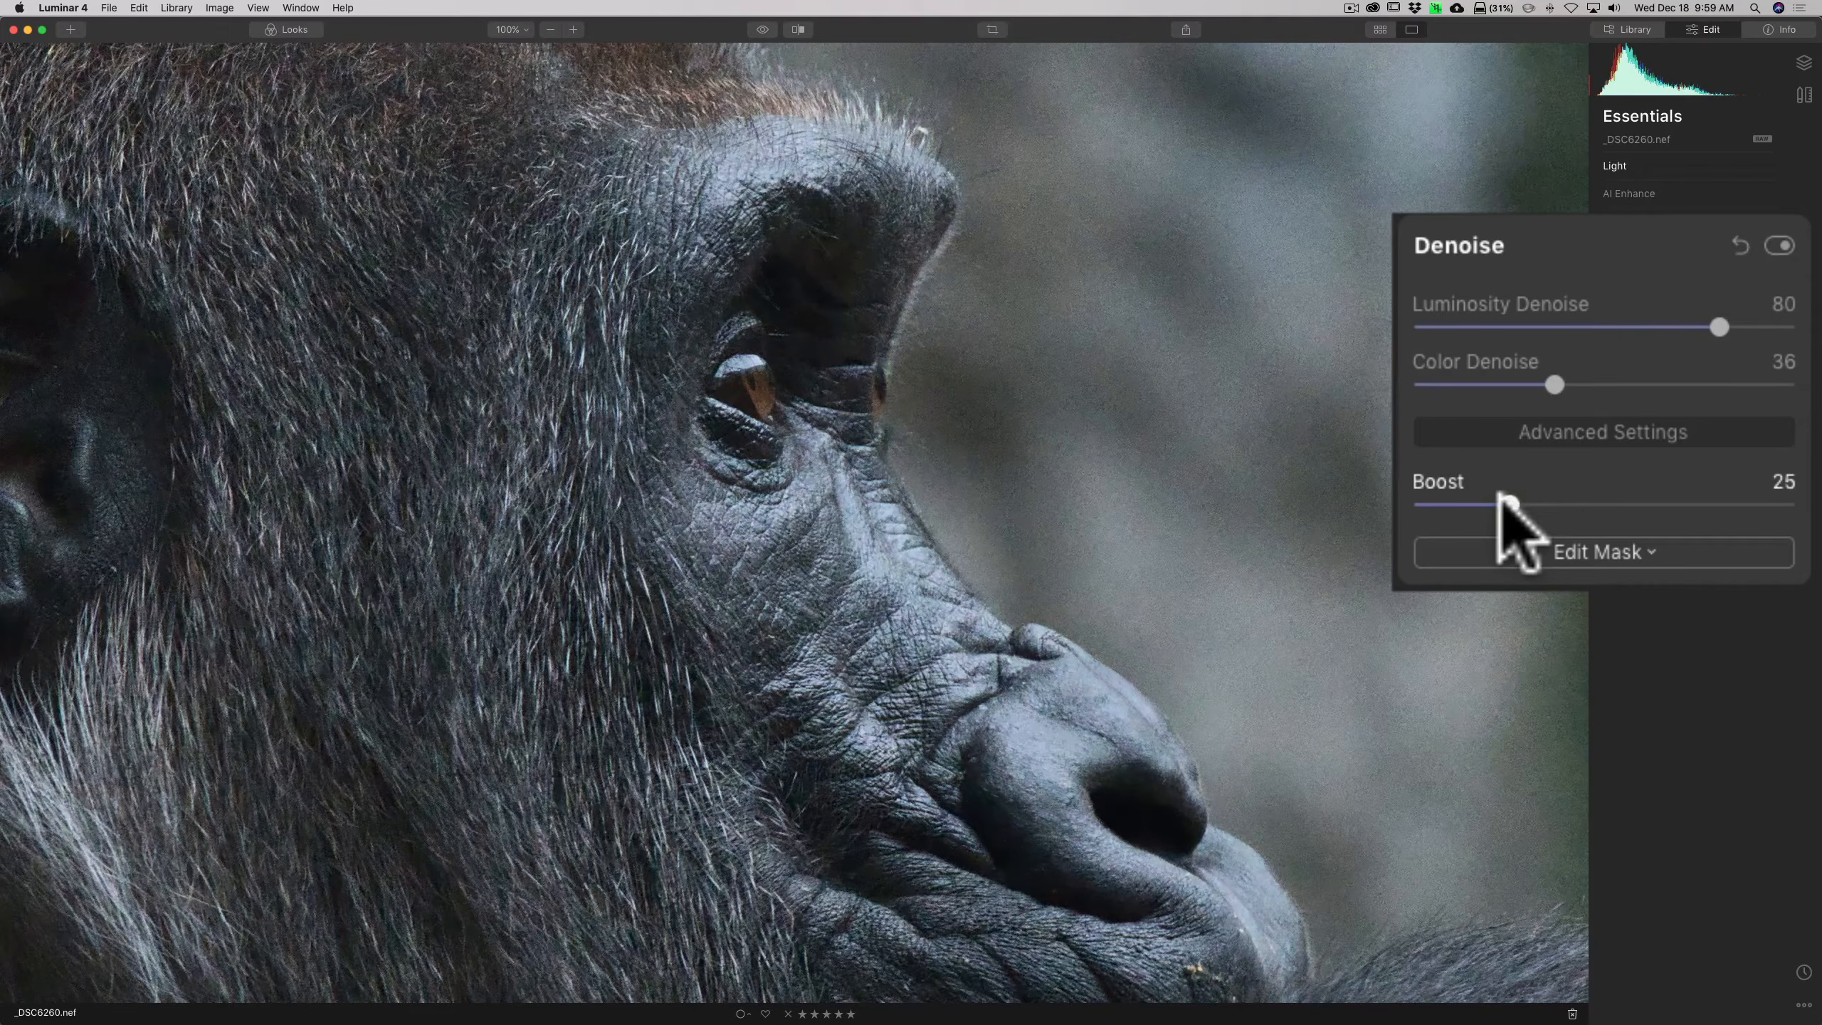
# - Try the Denoise filter's Boost at 100 and at 0 on the gorilla photo
pyautogui.click(1499, 497)
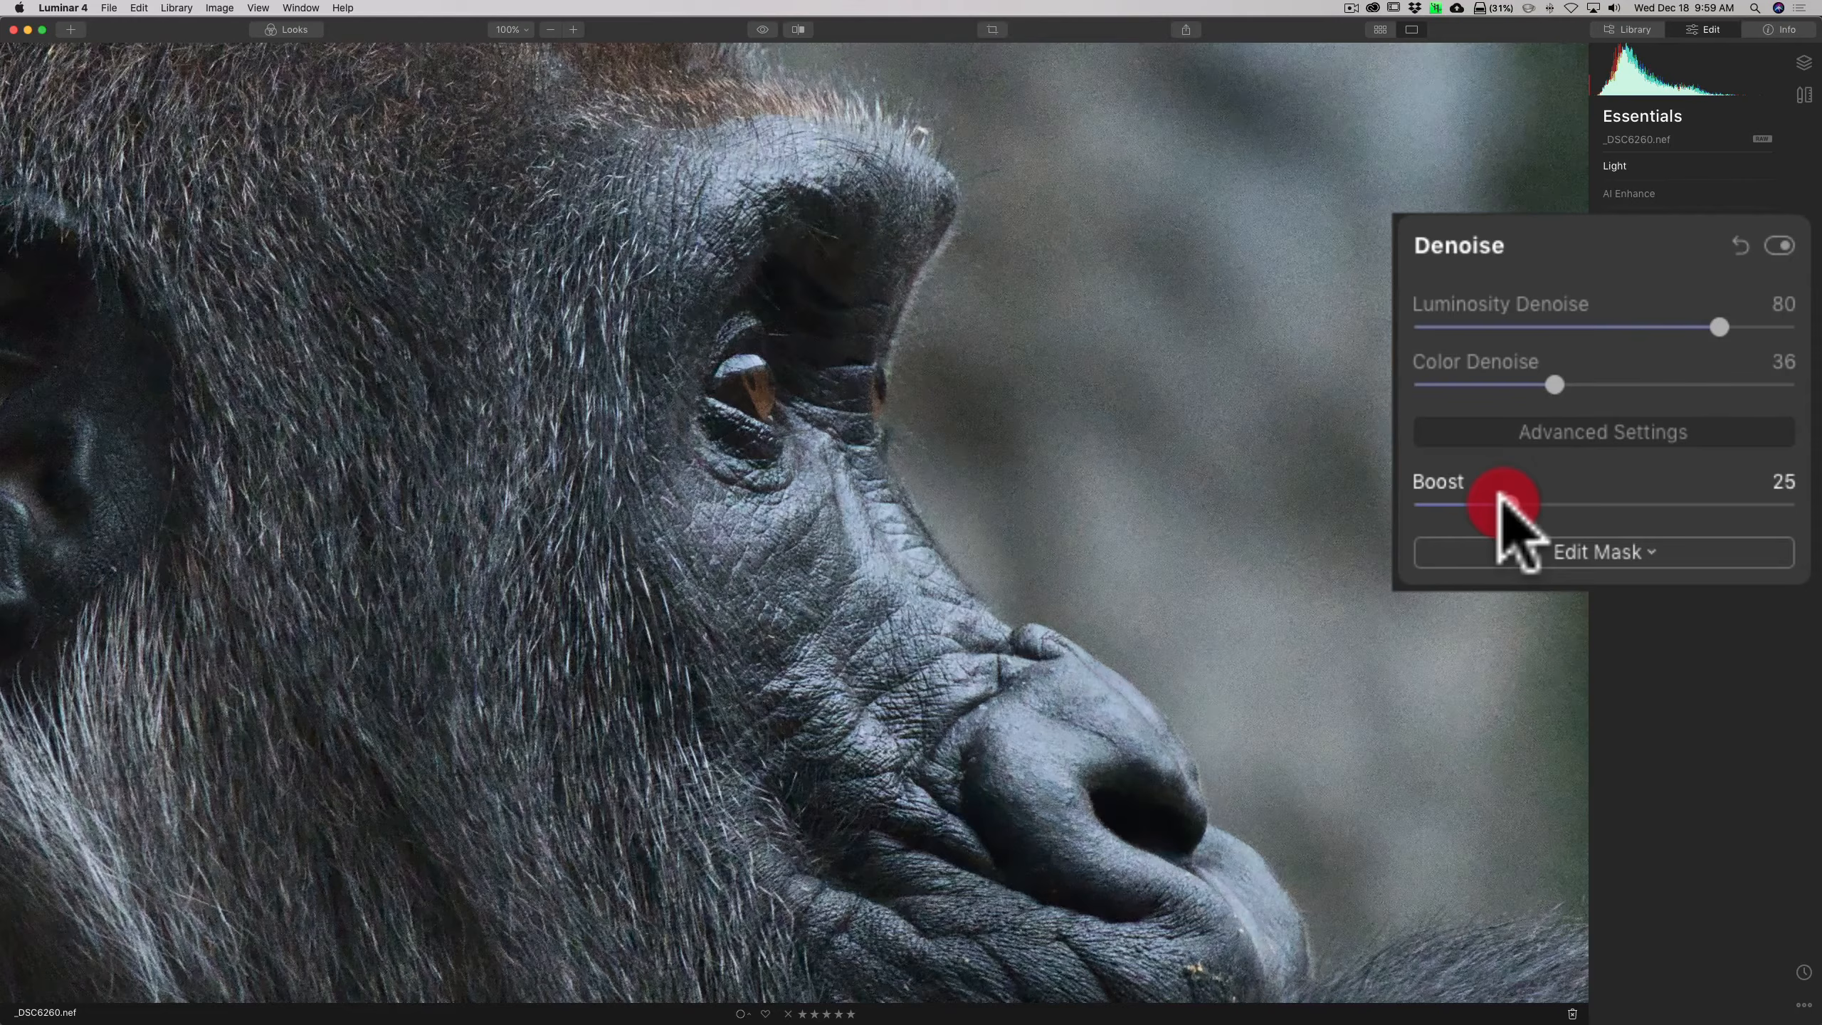
pyautogui.moveTo(1500, 500); pyautogui.dragTo(1790, 505)
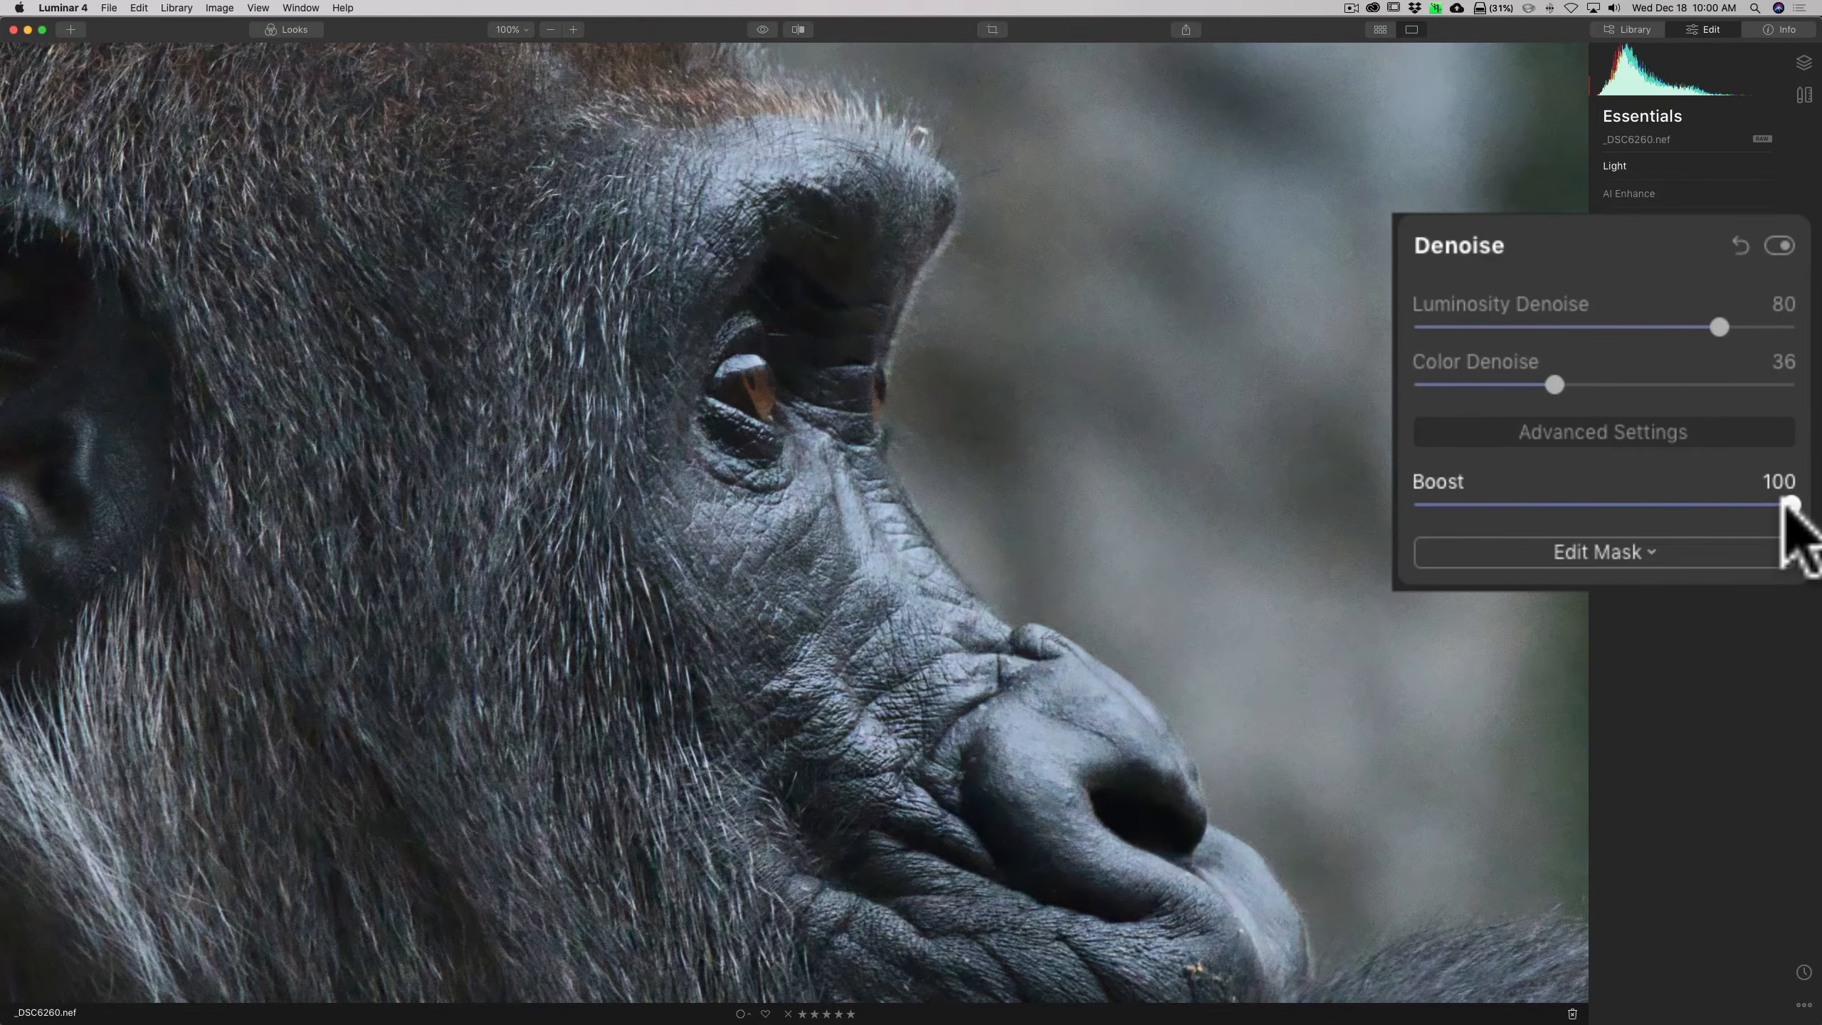
pyautogui.moveTo(1791, 504); pyautogui.dragTo(1504, 456)
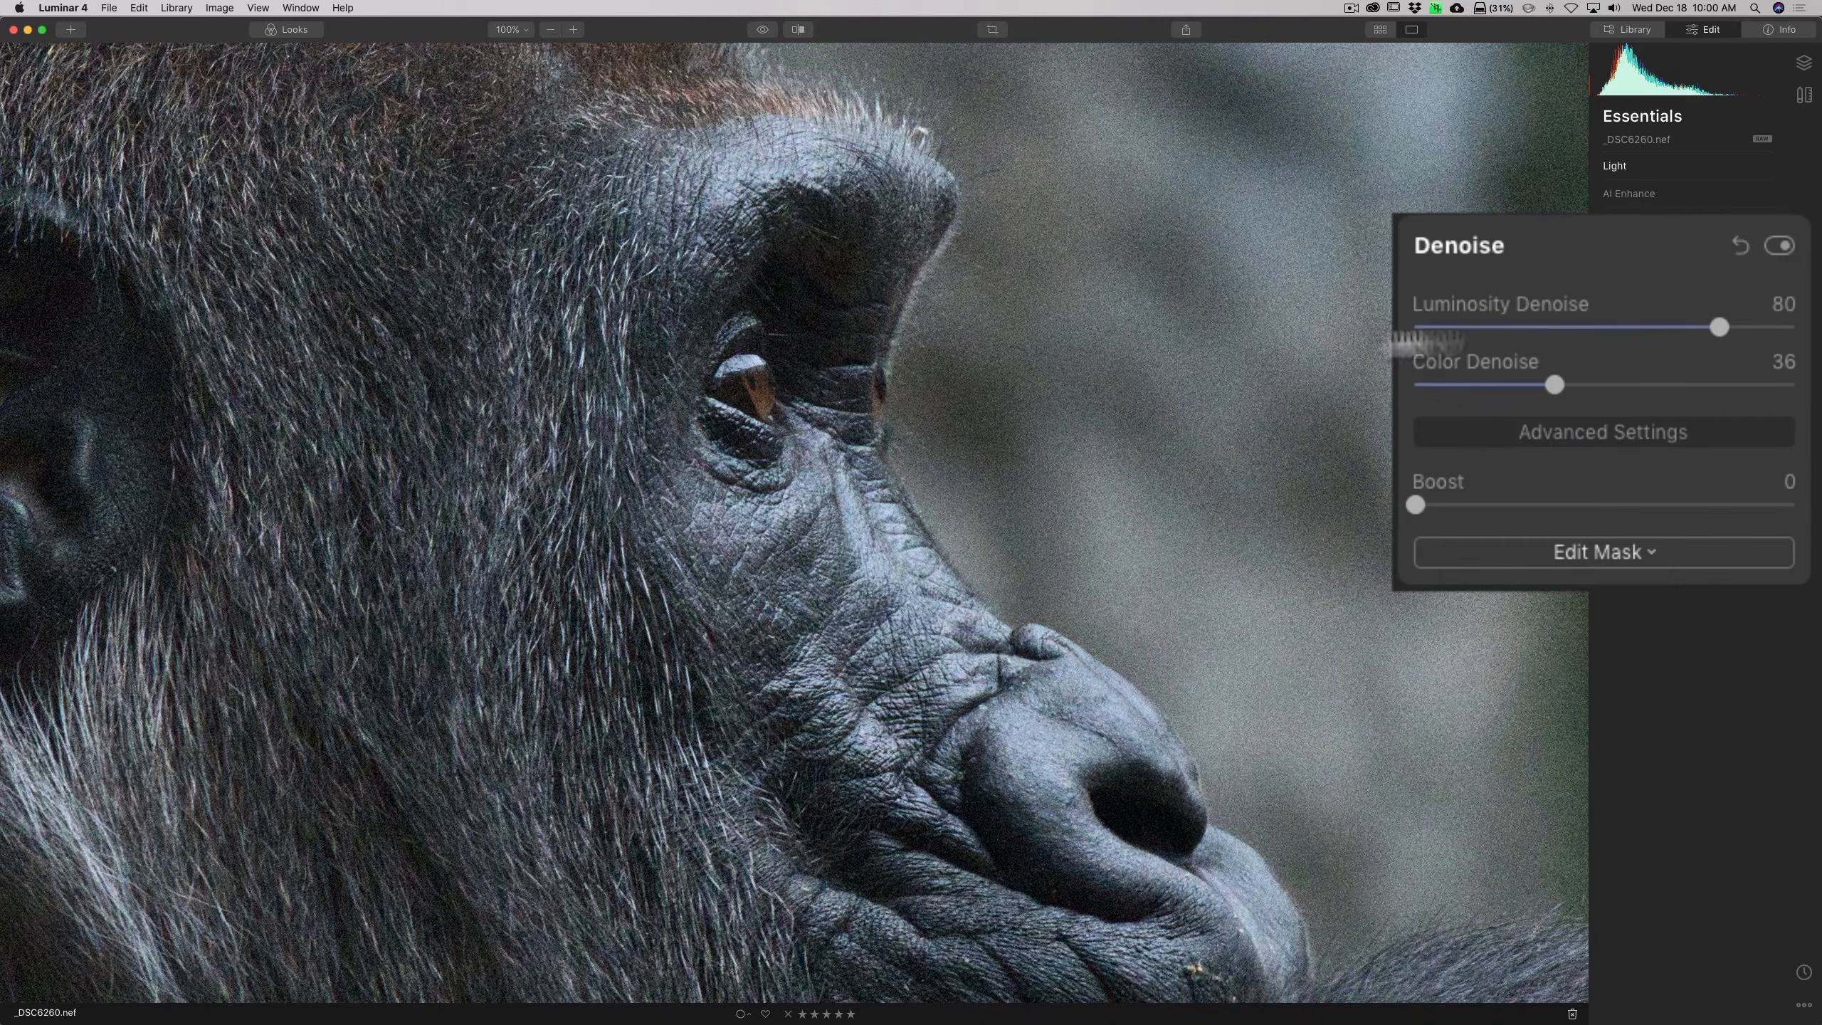
# - Compare the gorilla's face with Denoise off and on, and reset the filter to its defaults
pyautogui.click(1781, 246)
pyautogui.click(1778, 247)
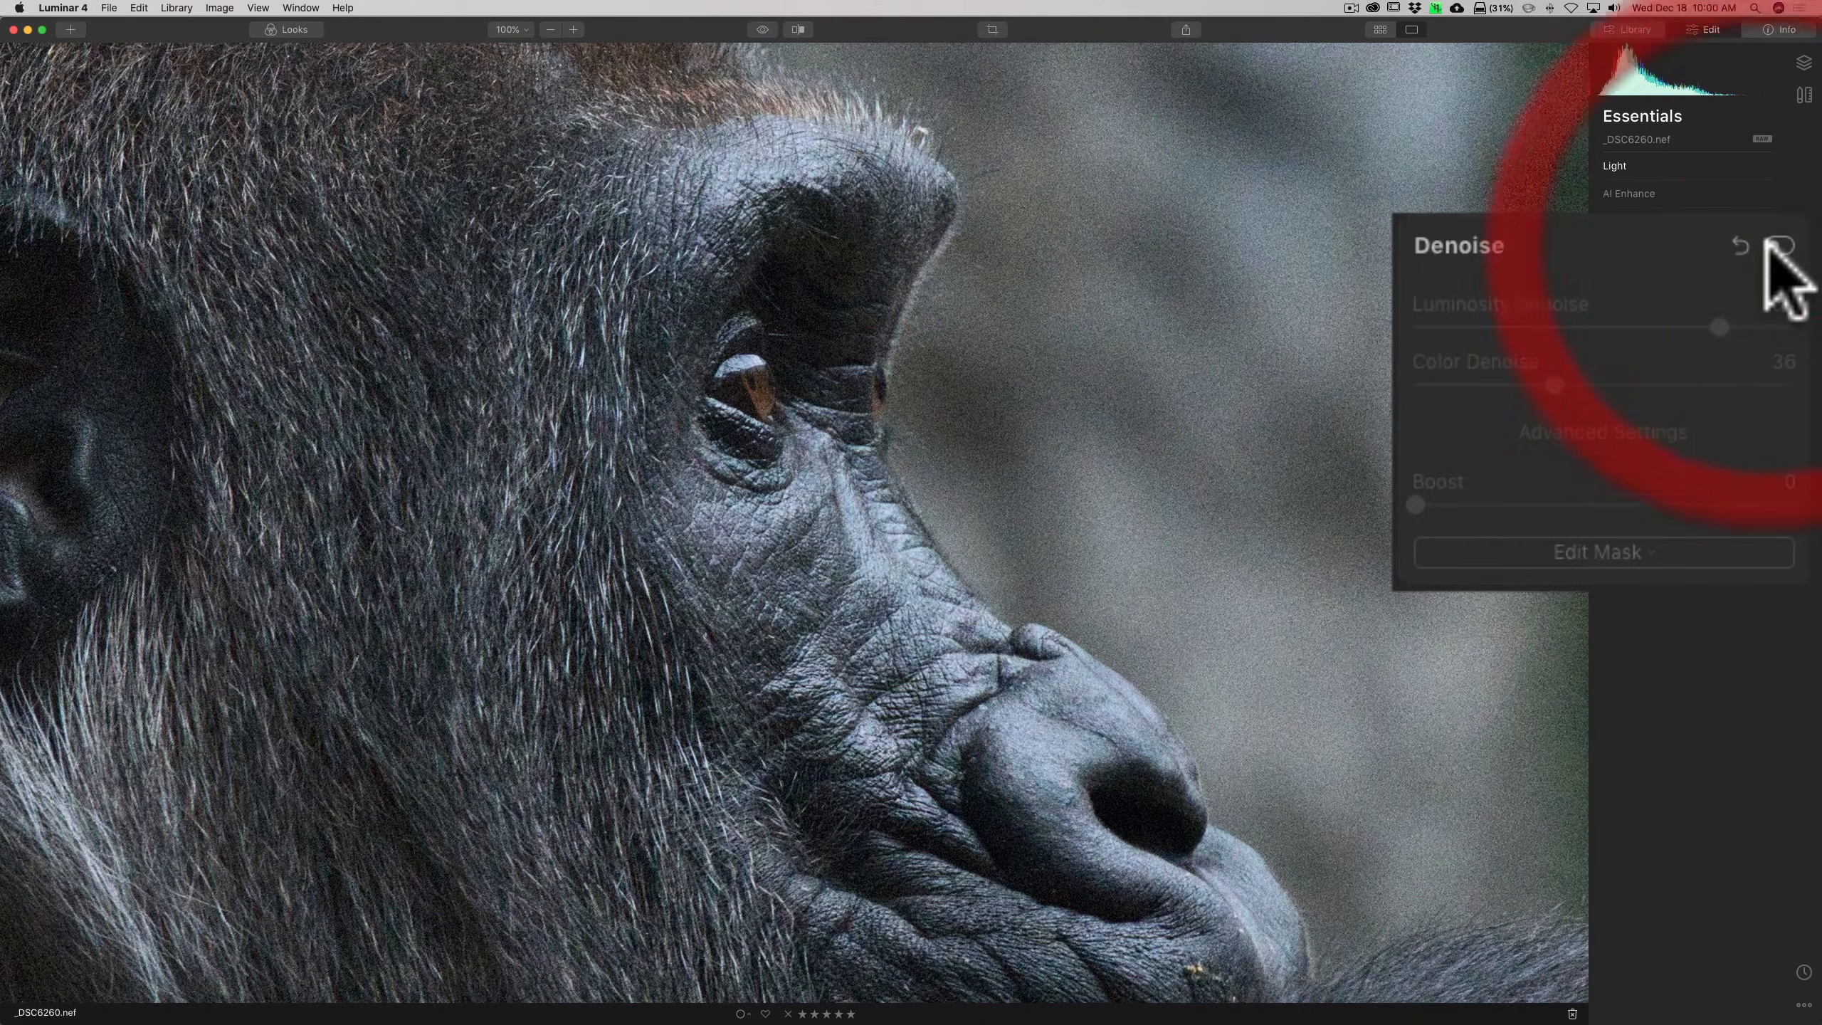
pyautogui.click(1779, 246)
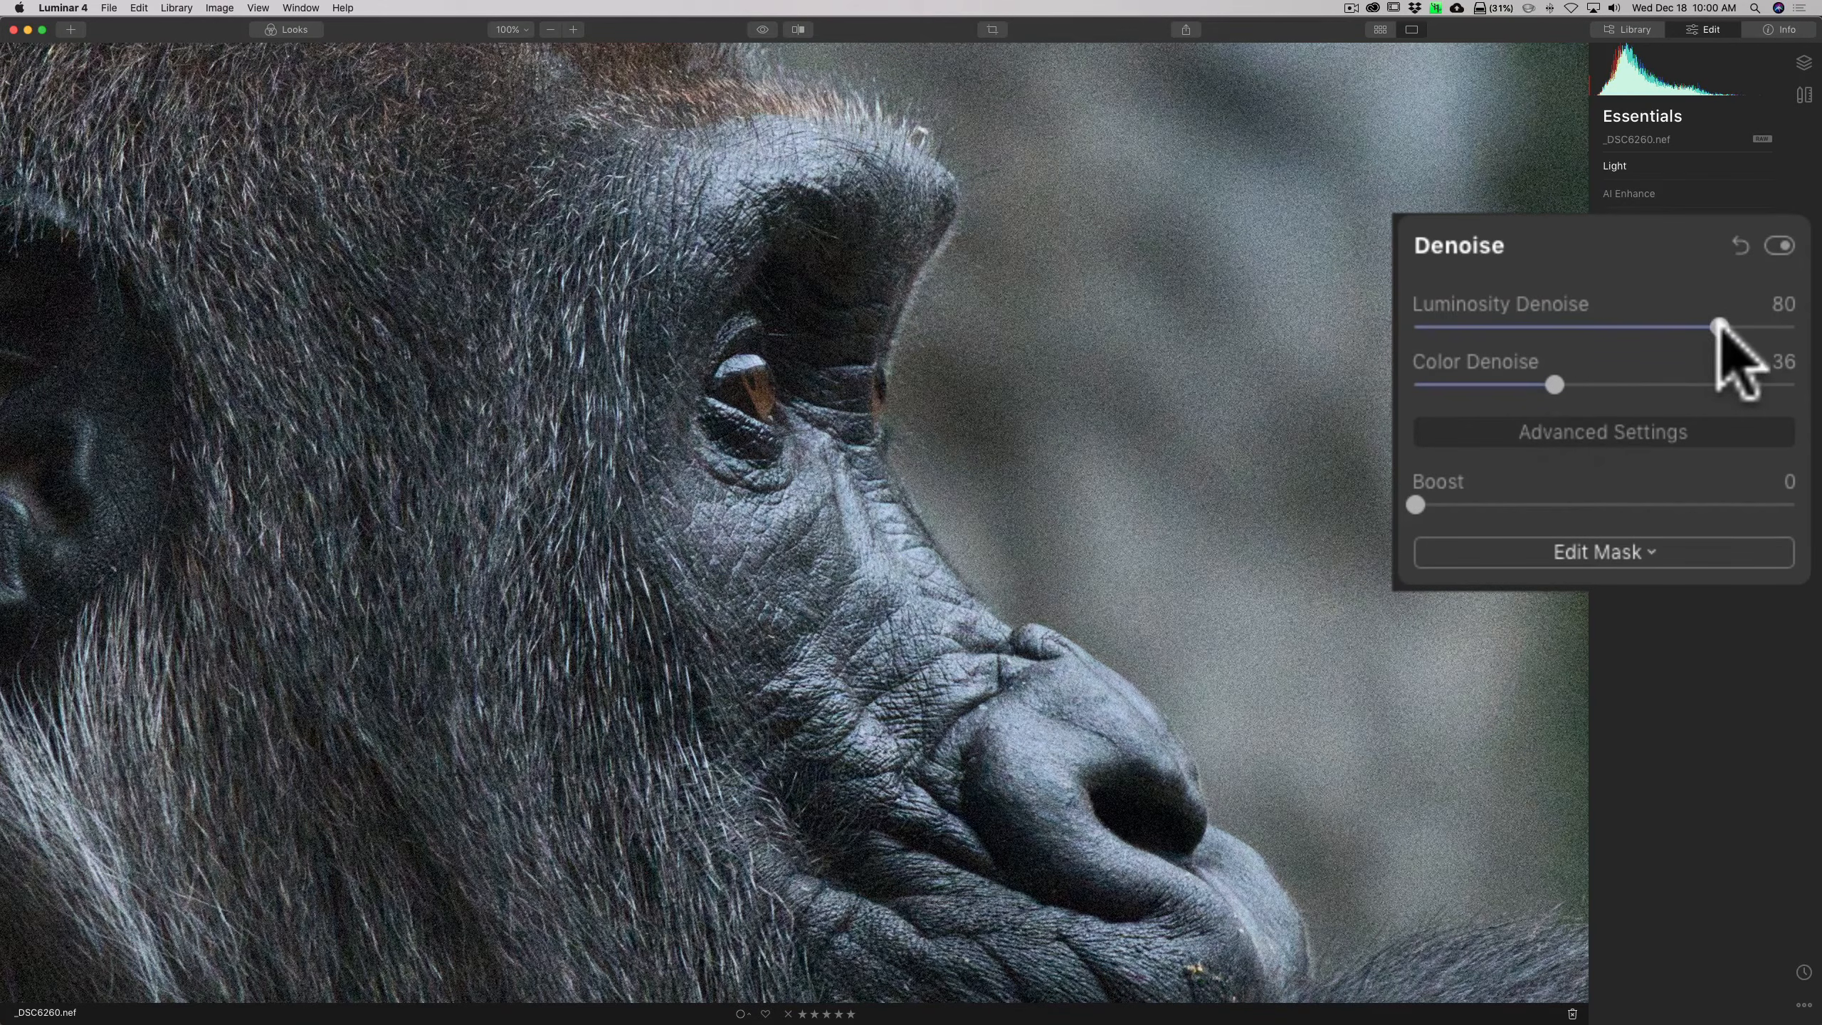
pyautogui.click(1741, 244)
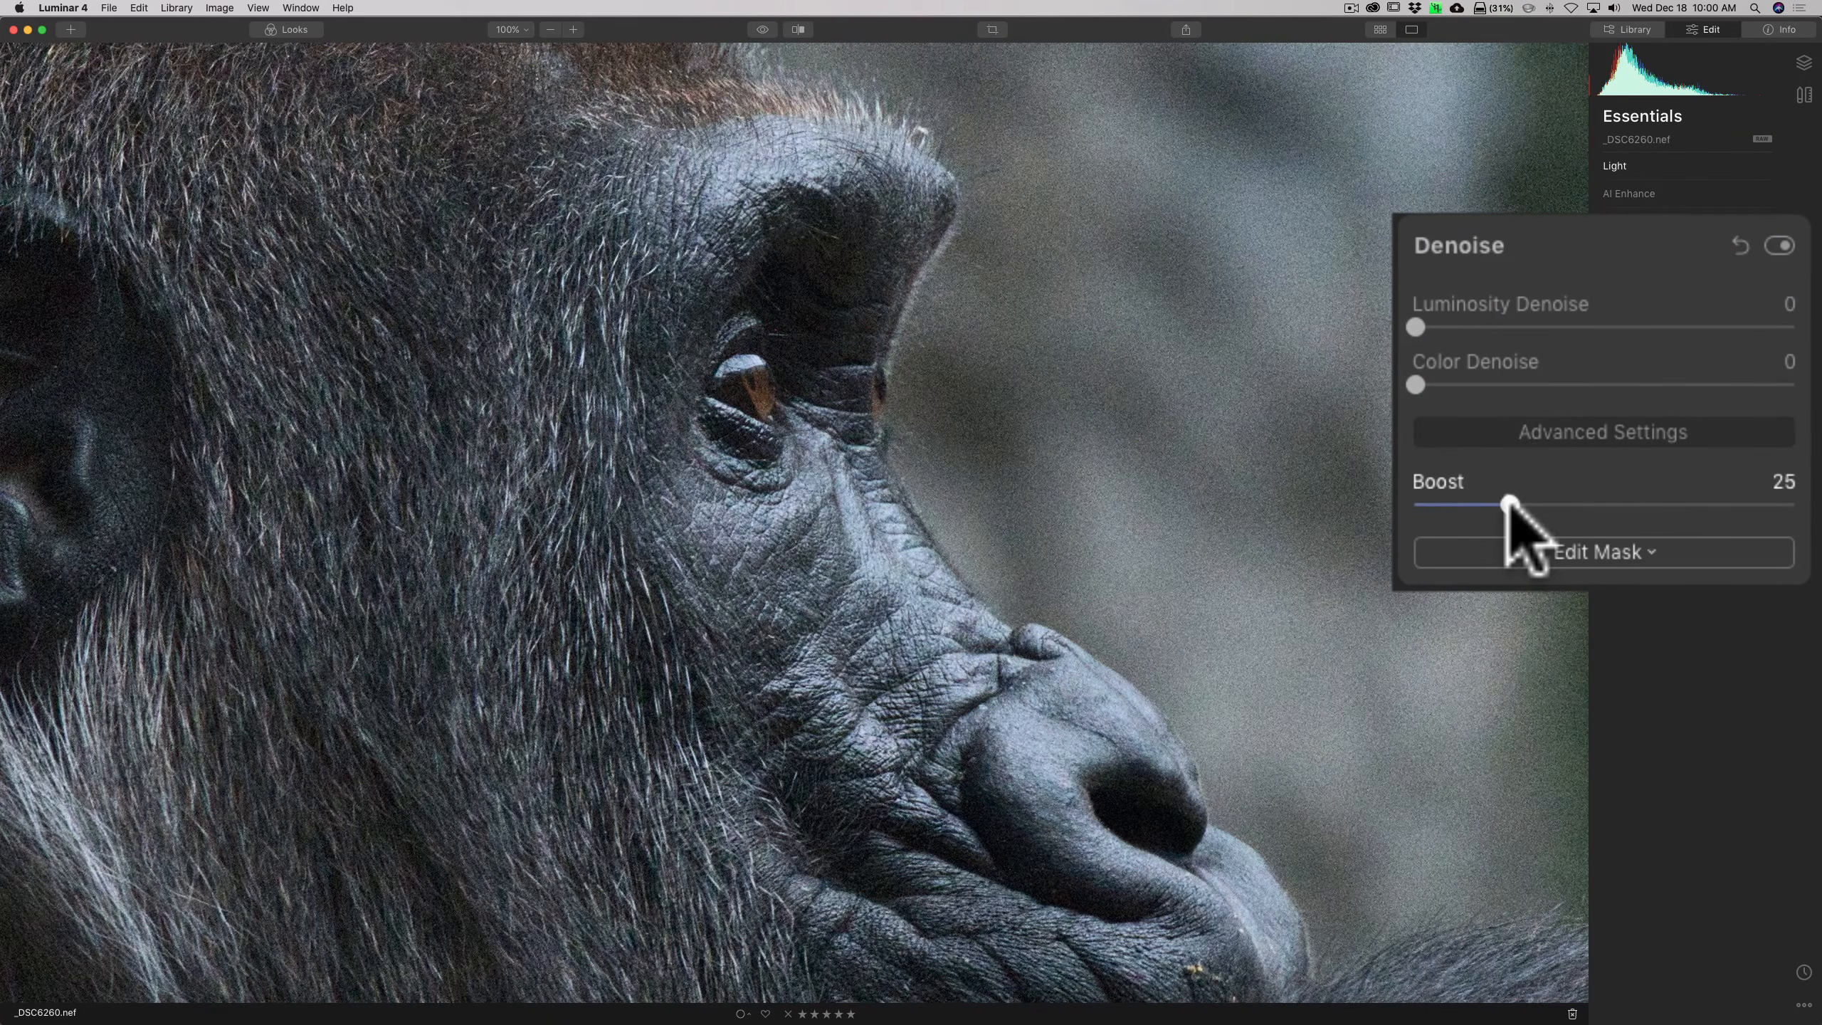
# - Set the Denoise filter to Boost 50, Color Denoise 35 and Luminosity Denoise 70
pyautogui.moveTo(1510, 505); pyautogui.dragTo(1610, 506)
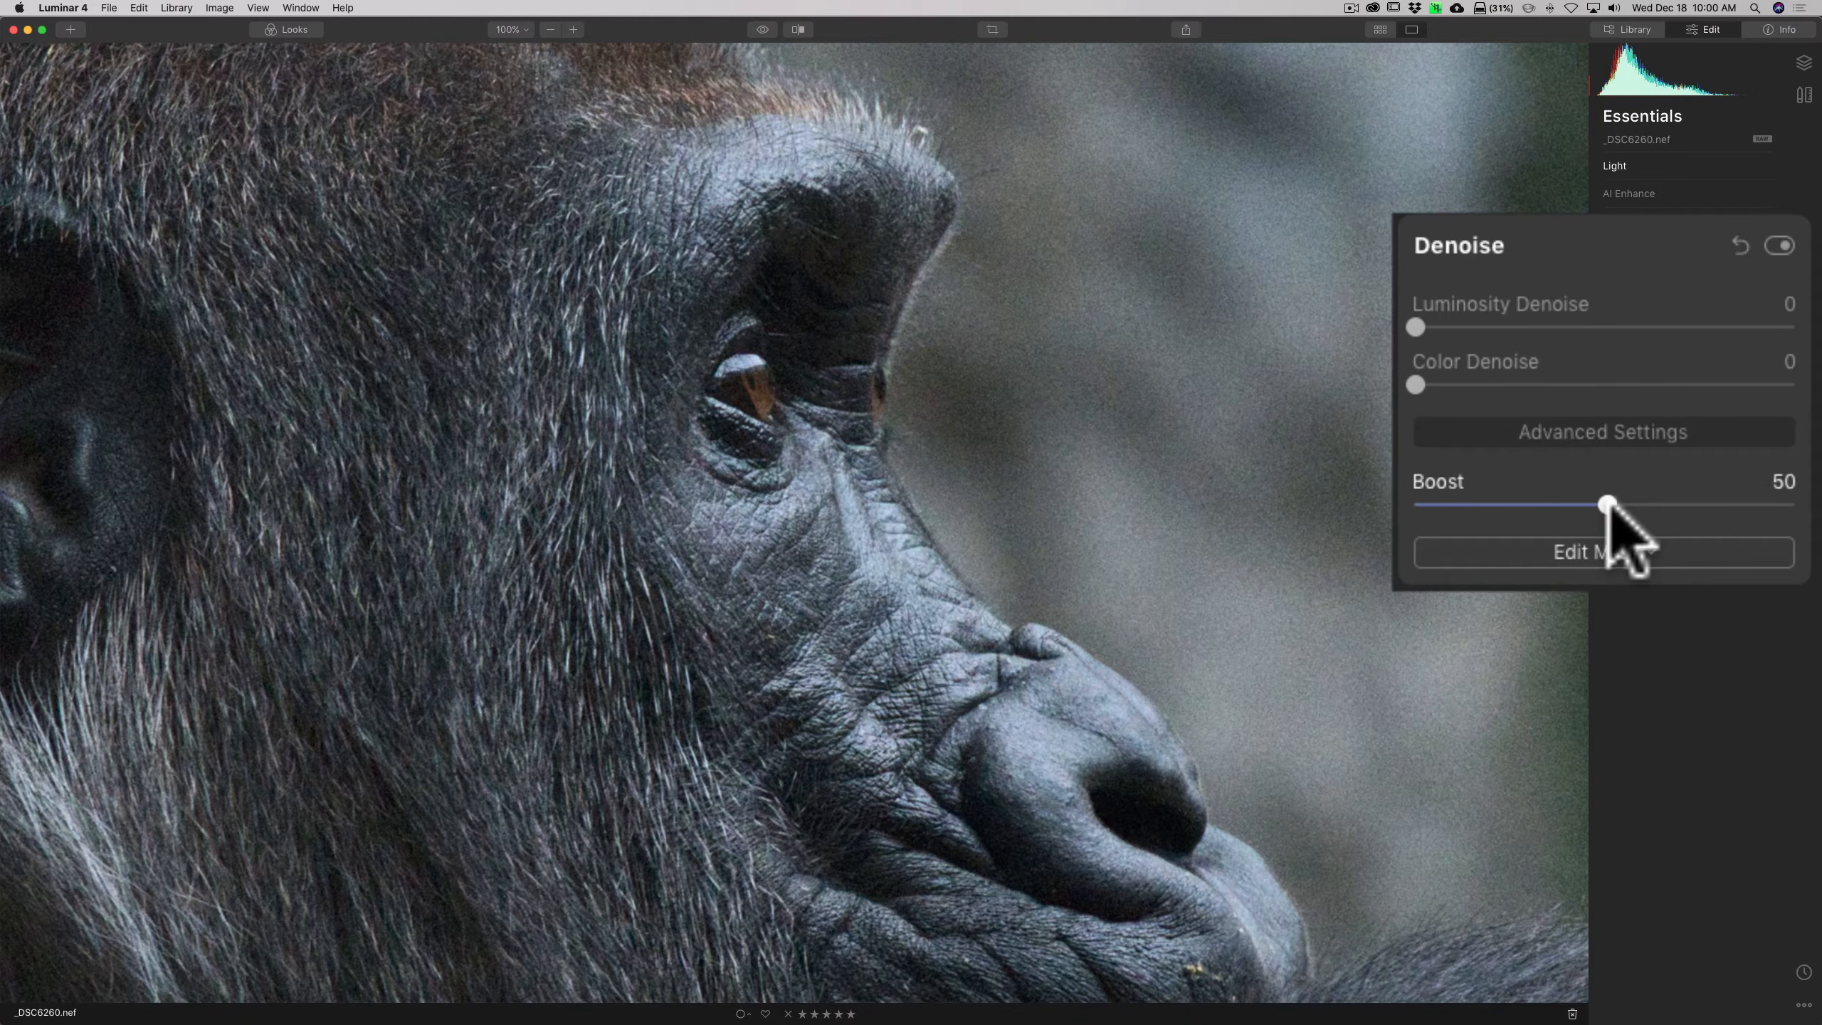
pyautogui.click(1607, 506)
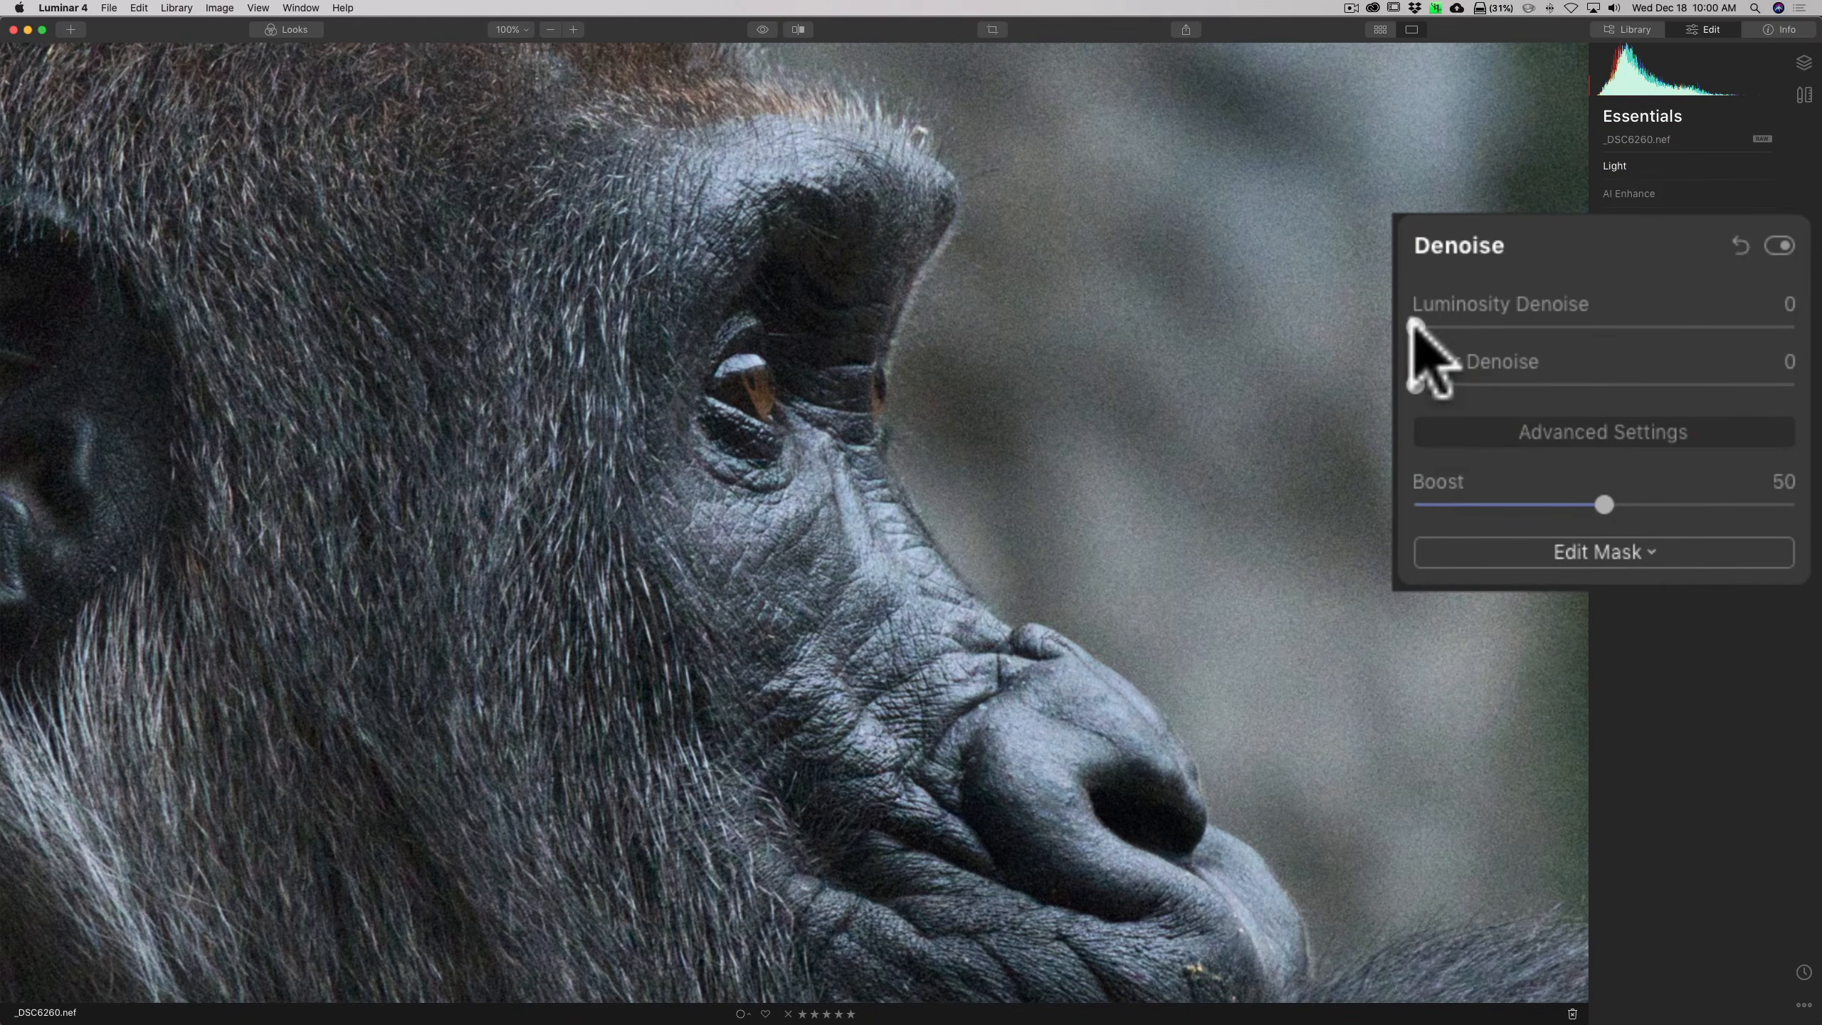
pyautogui.moveTo(1415, 385); pyautogui.dragTo(1523, 390)
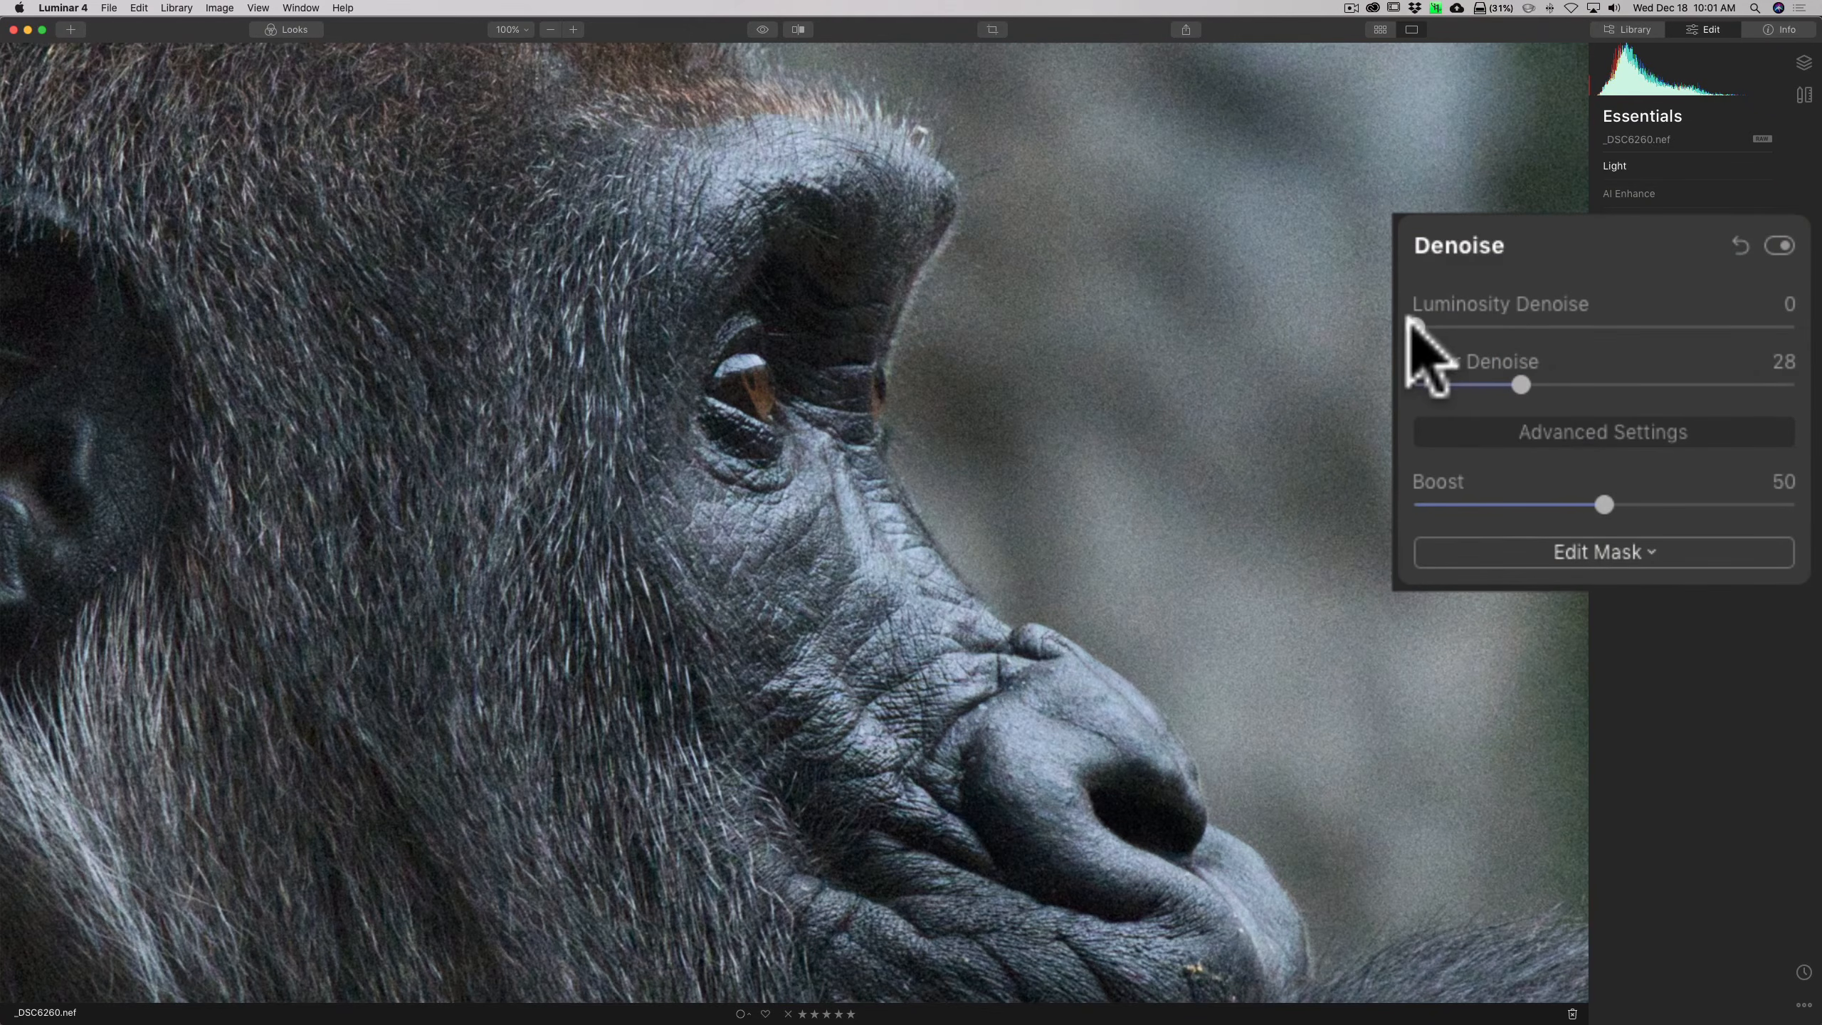
pyautogui.moveTo(1409, 324); pyautogui.dragTo(1607, 327)
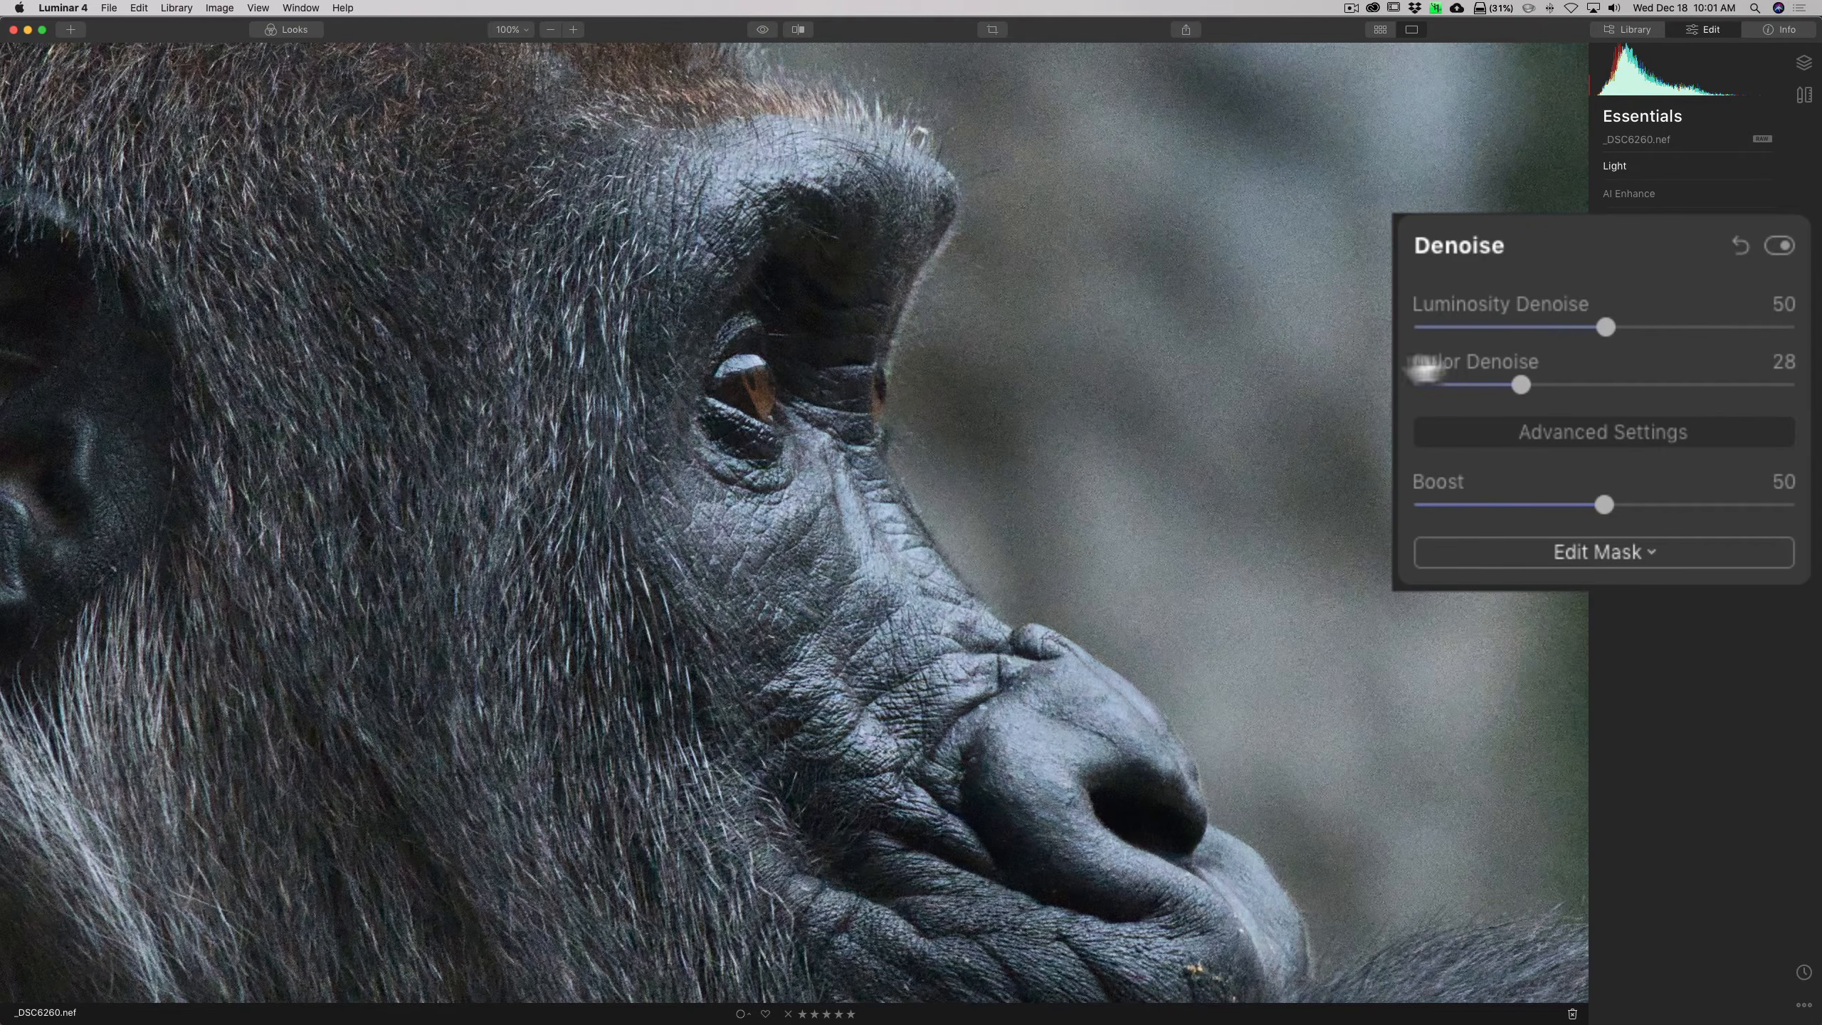
pyautogui.moveTo(1519, 382); pyautogui.dragTo(1548, 386)
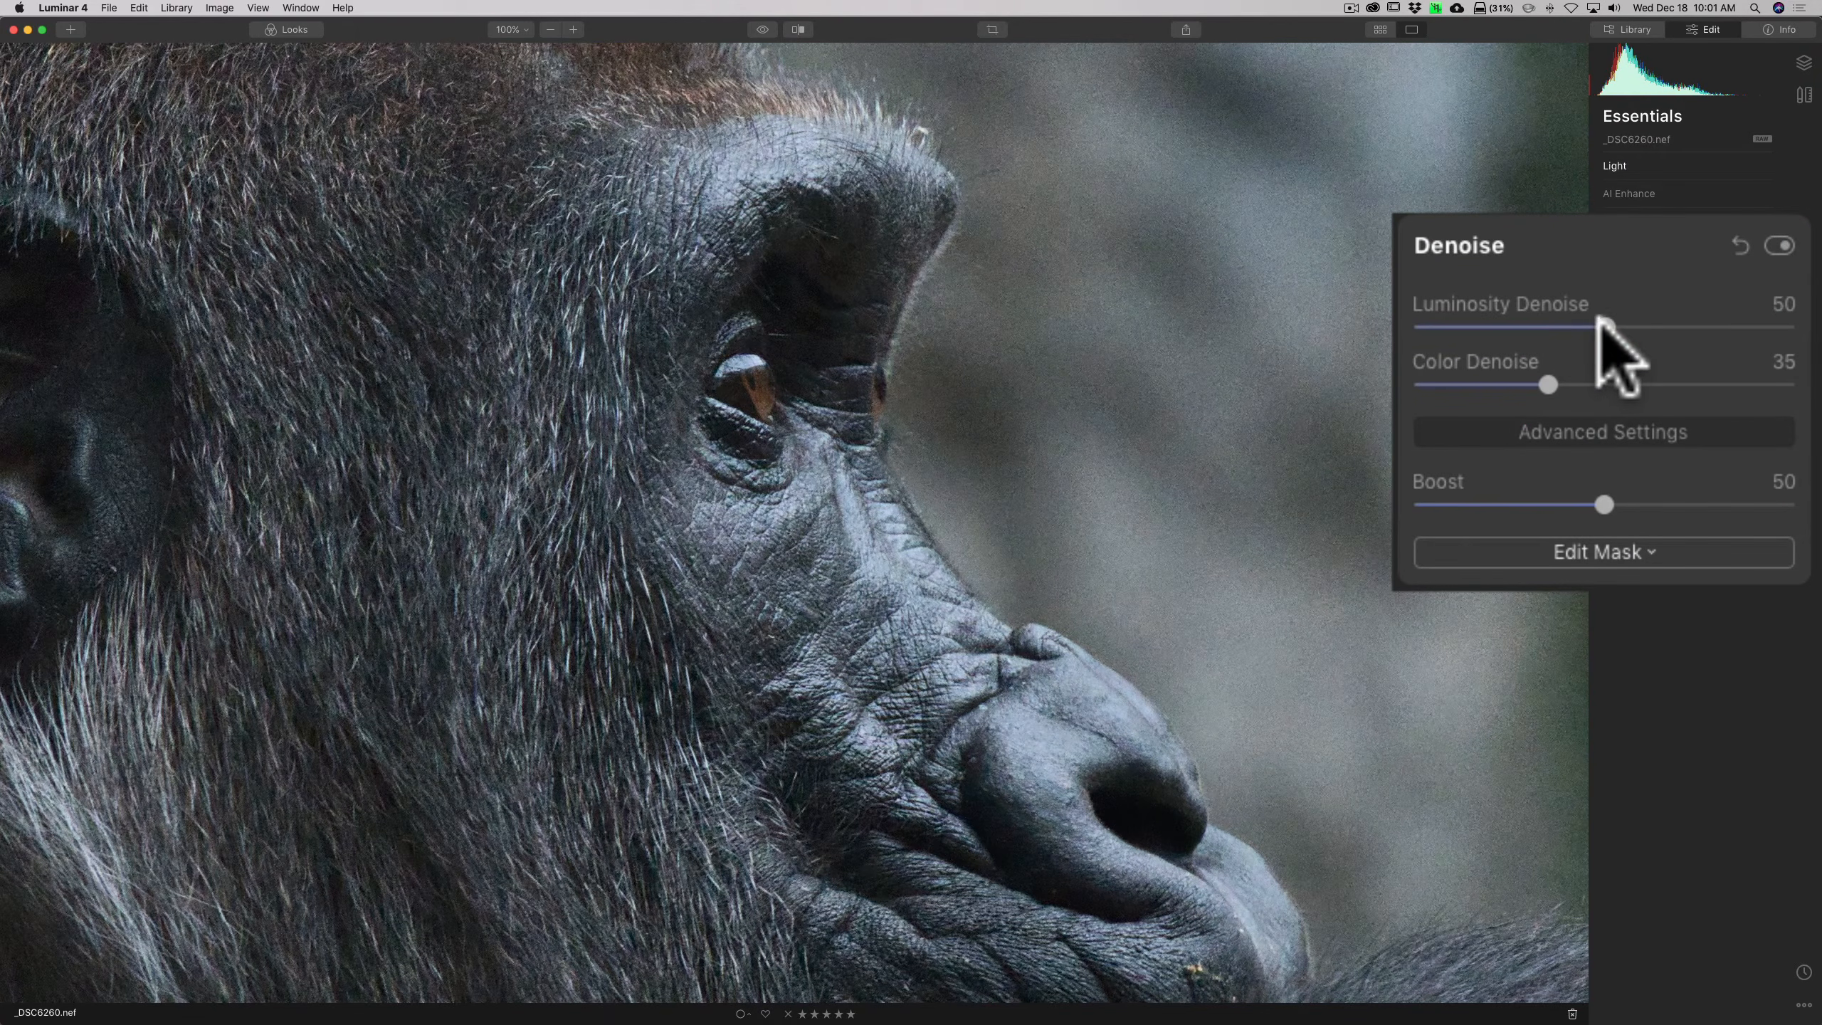
pyautogui.moveTo(1597, 324); pyautogui.dragTo(1637, 324)
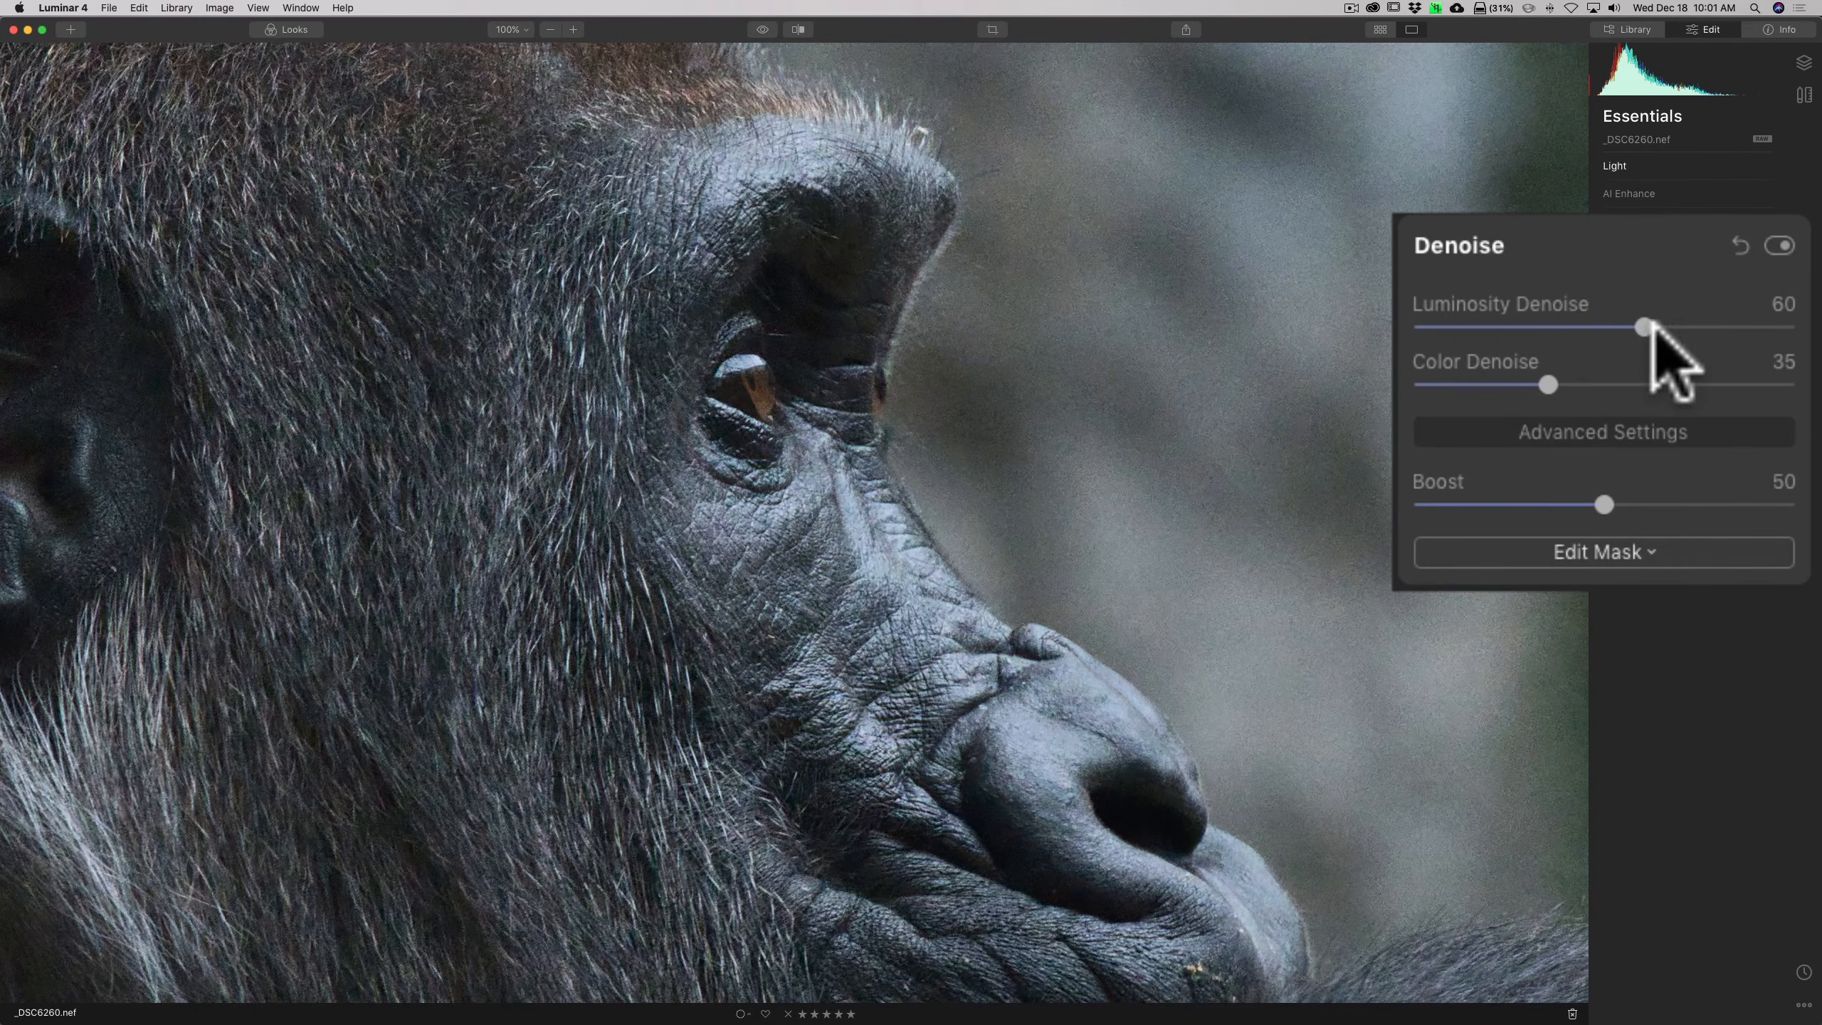
pyautogui.moveTo(1649, 326); pyautogui.dragTo(1671, 323)
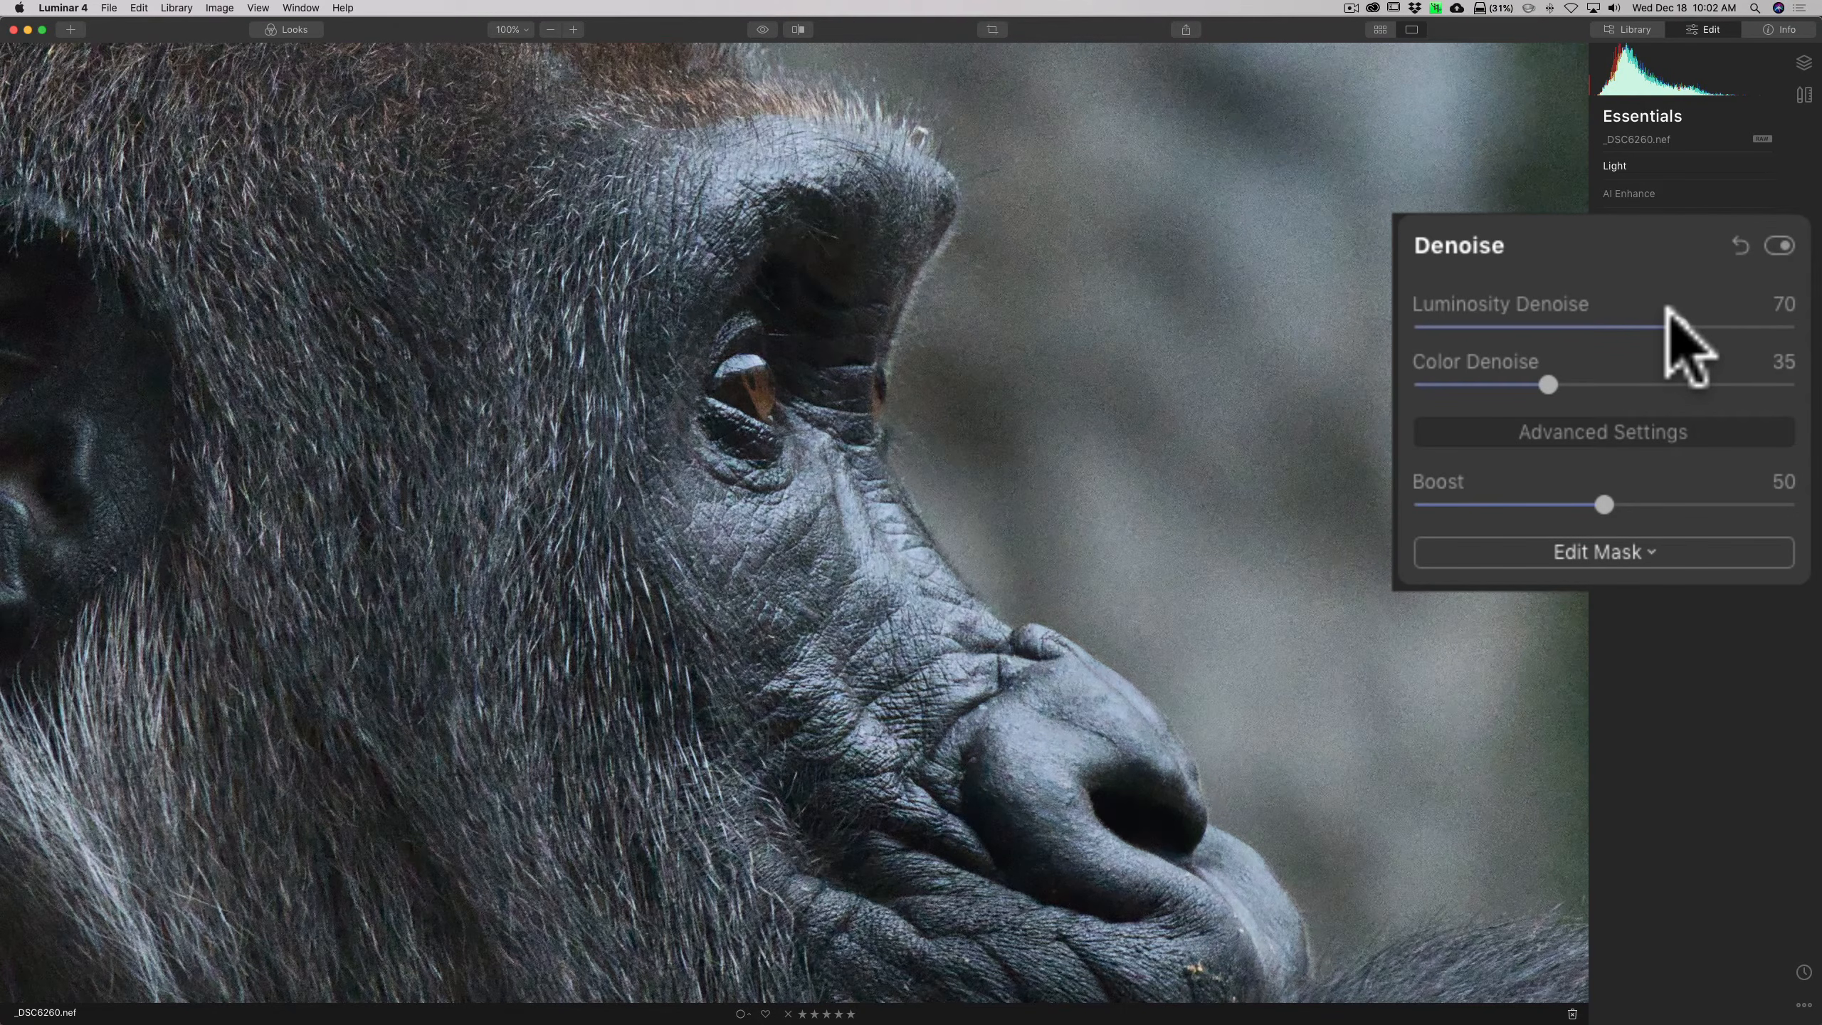
# - Fine-tune Denoise by trying Boost at 40, and settle on Luminosity Denoise 65 and Boost 58
pyautogui.moveTo(1601, 498); pyautogui.dragTo(1569, 496)
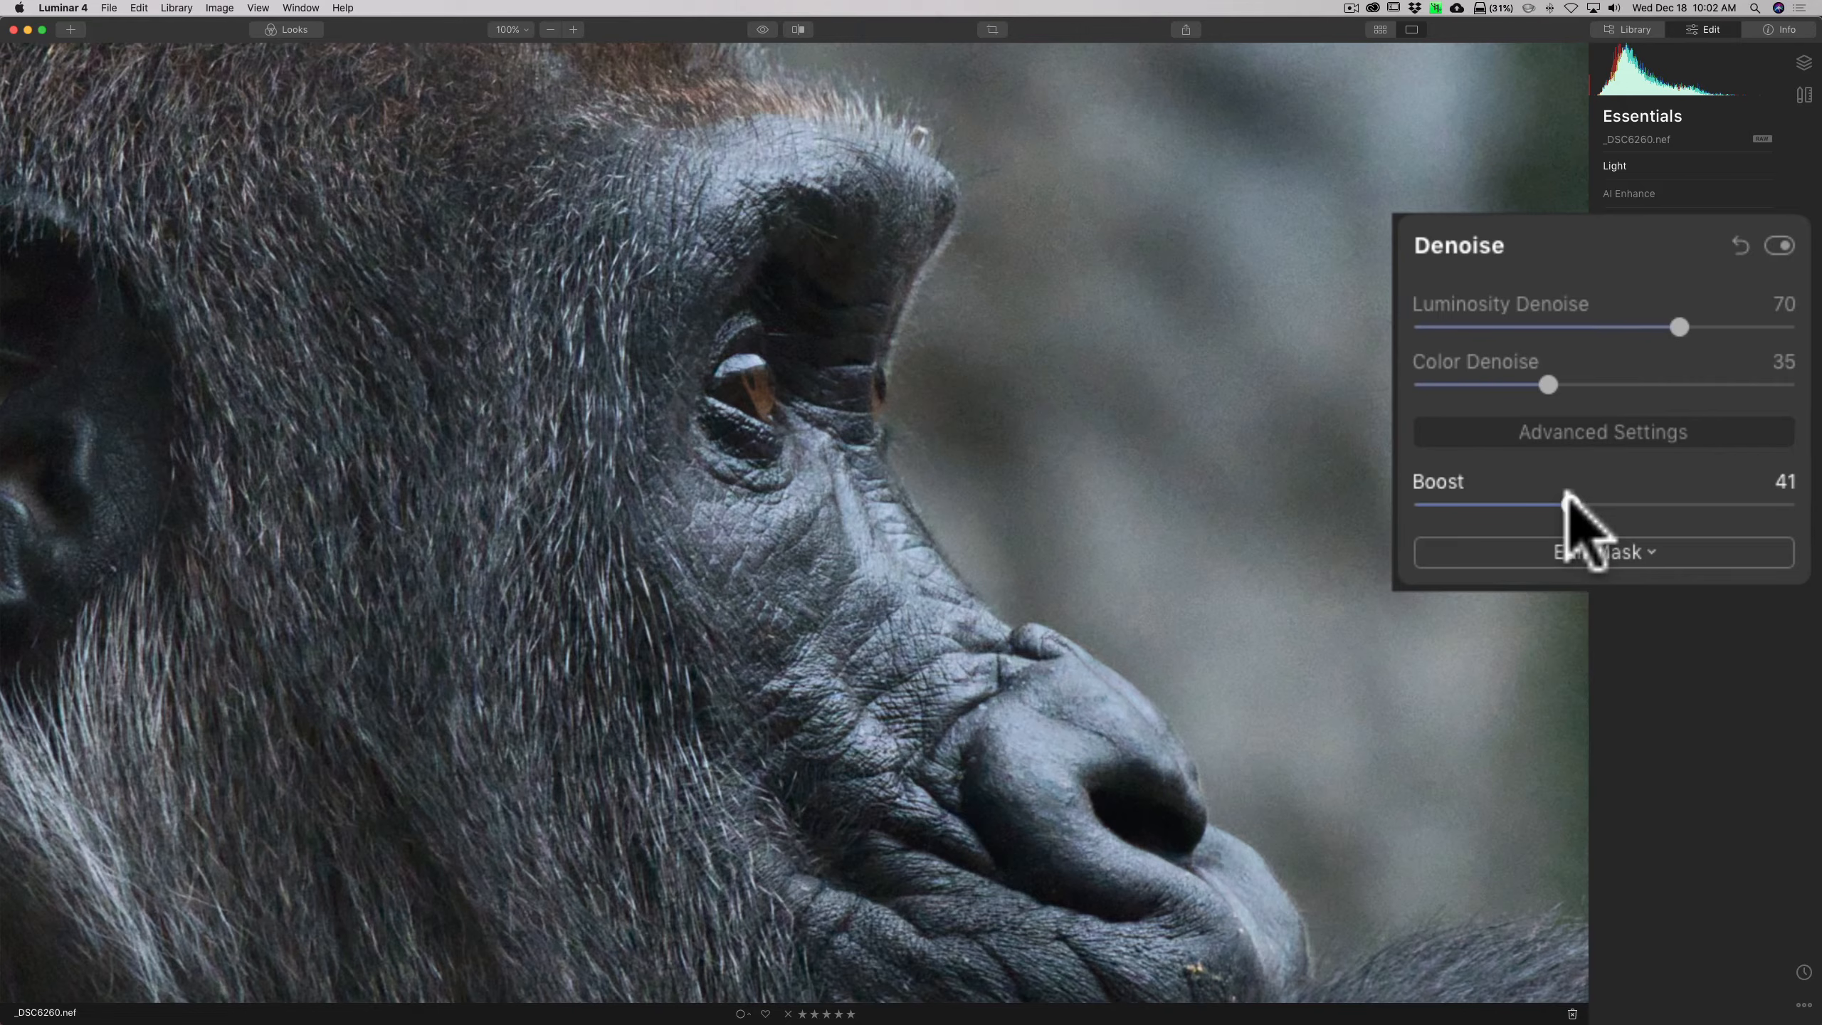
pyautogui.click(1568, 497)
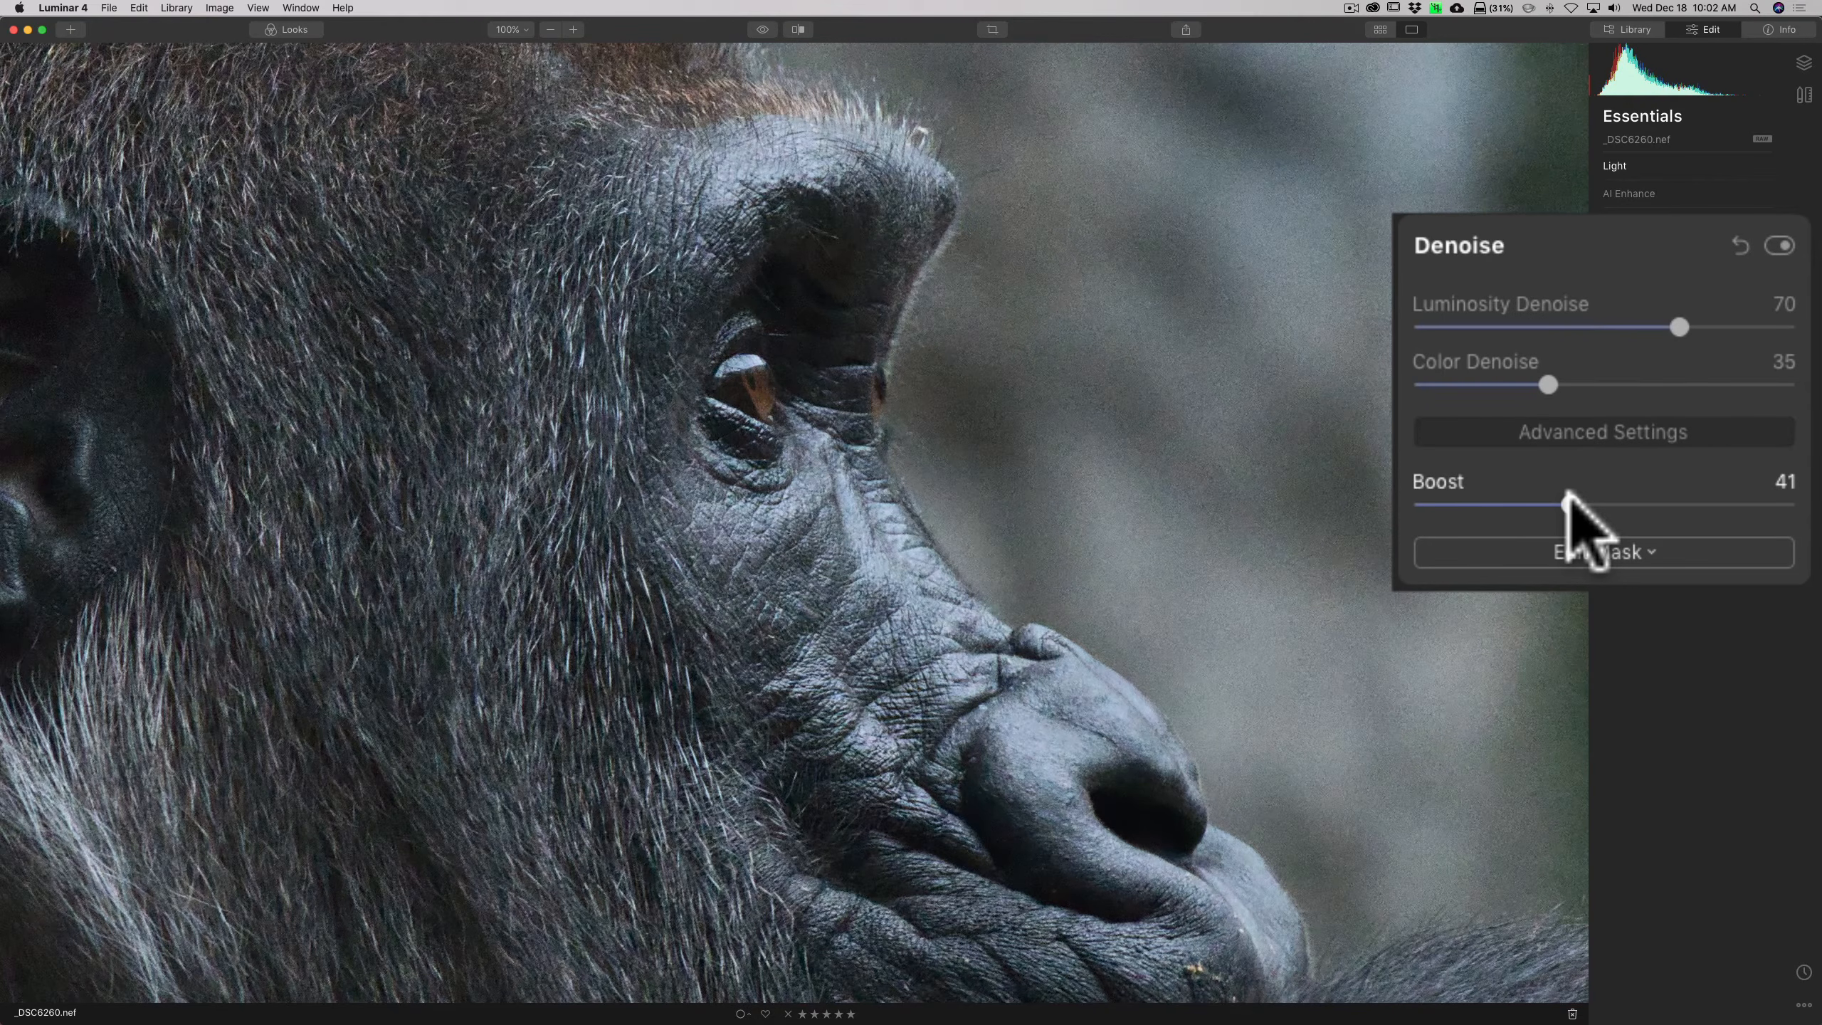
pyautogui.moveTo(1567, 496); pyautogui.dragTo(1566, 495)
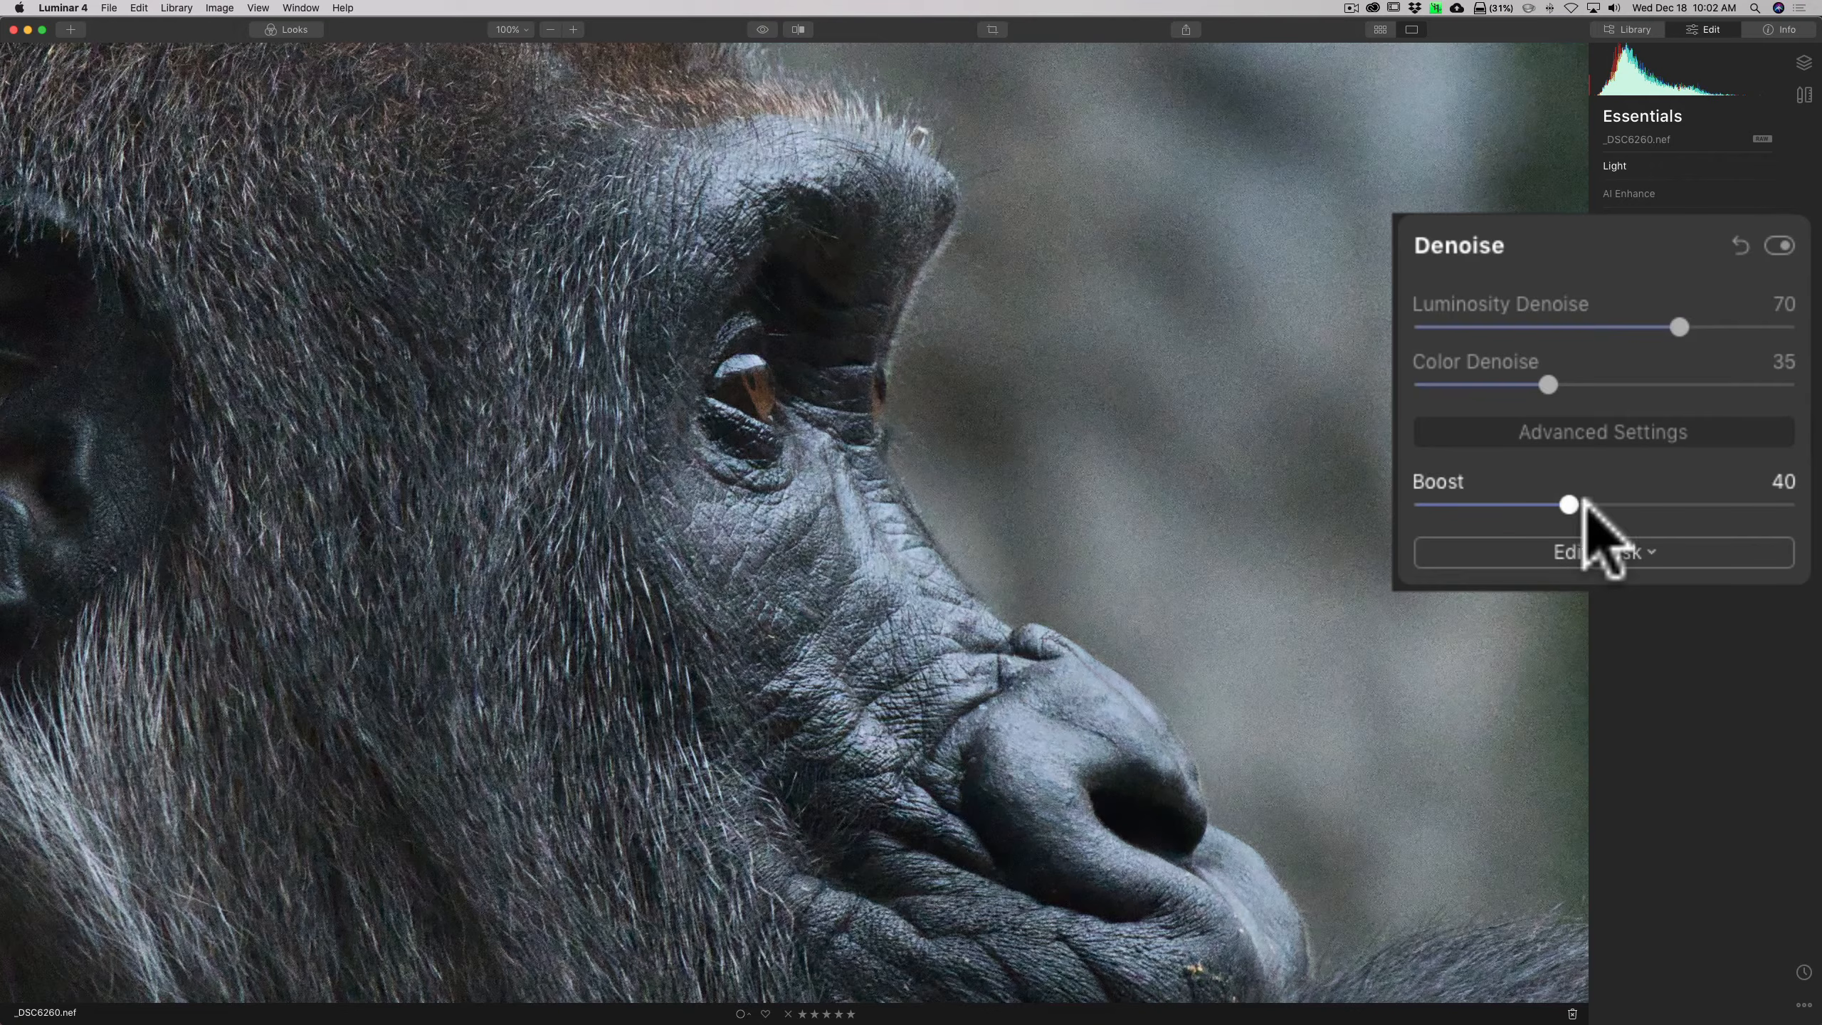
pyautogui.moveTo(1568, 504); pyautogui.dragTo(1606, 504)
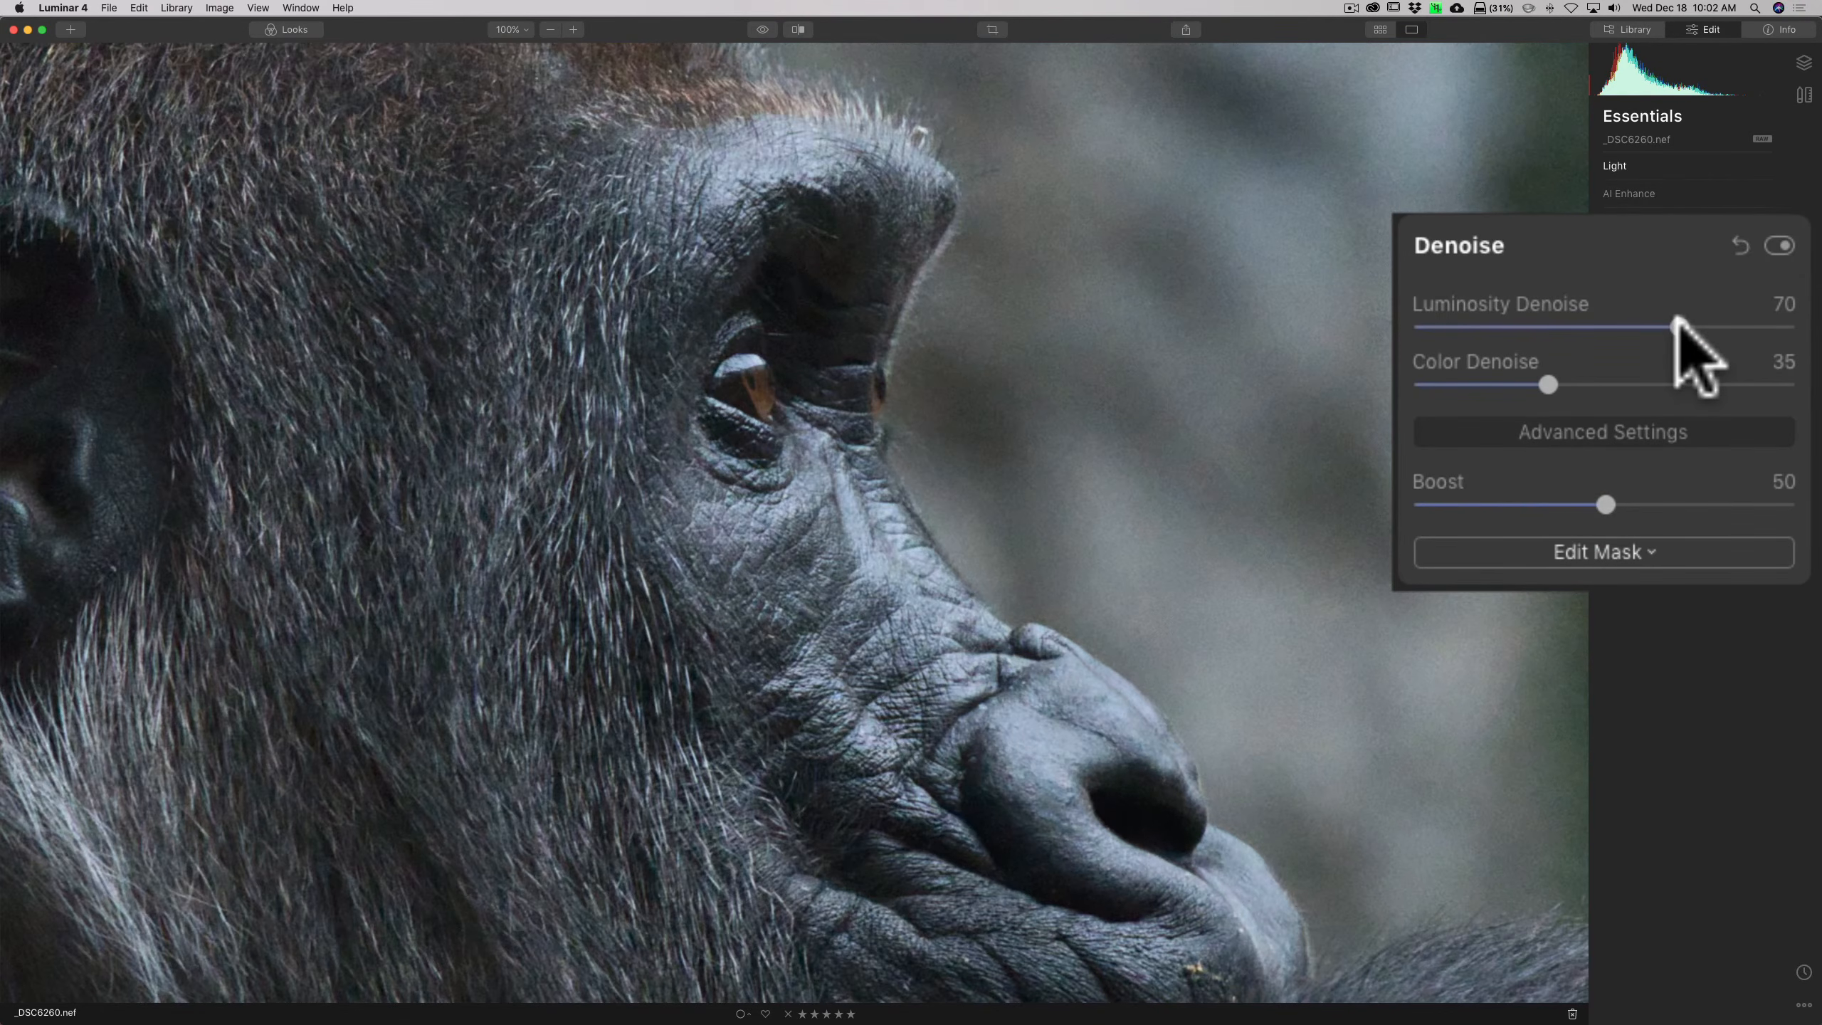
pyautogui.moveTo(1676, 319); pyautogui.dragTo(1658, 320)
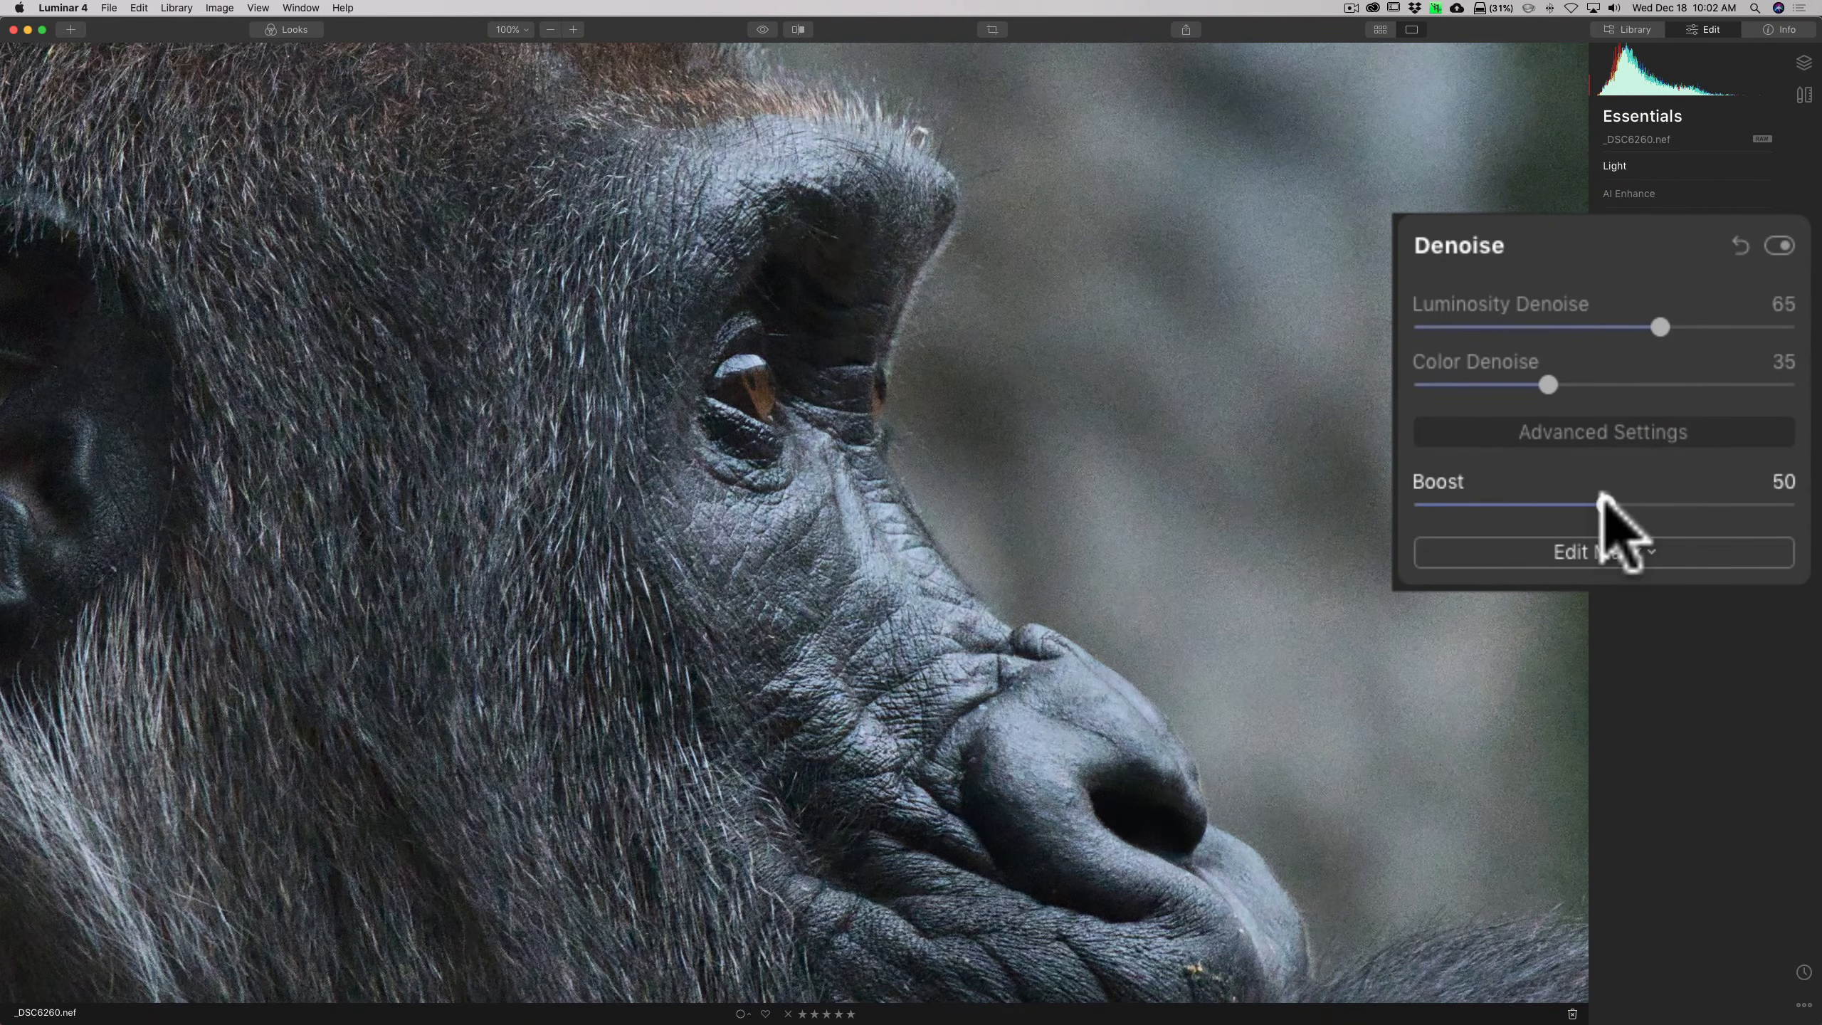
pyautogui.moveTo(1602, 497); pyautogui.dragTo(1630, 505)
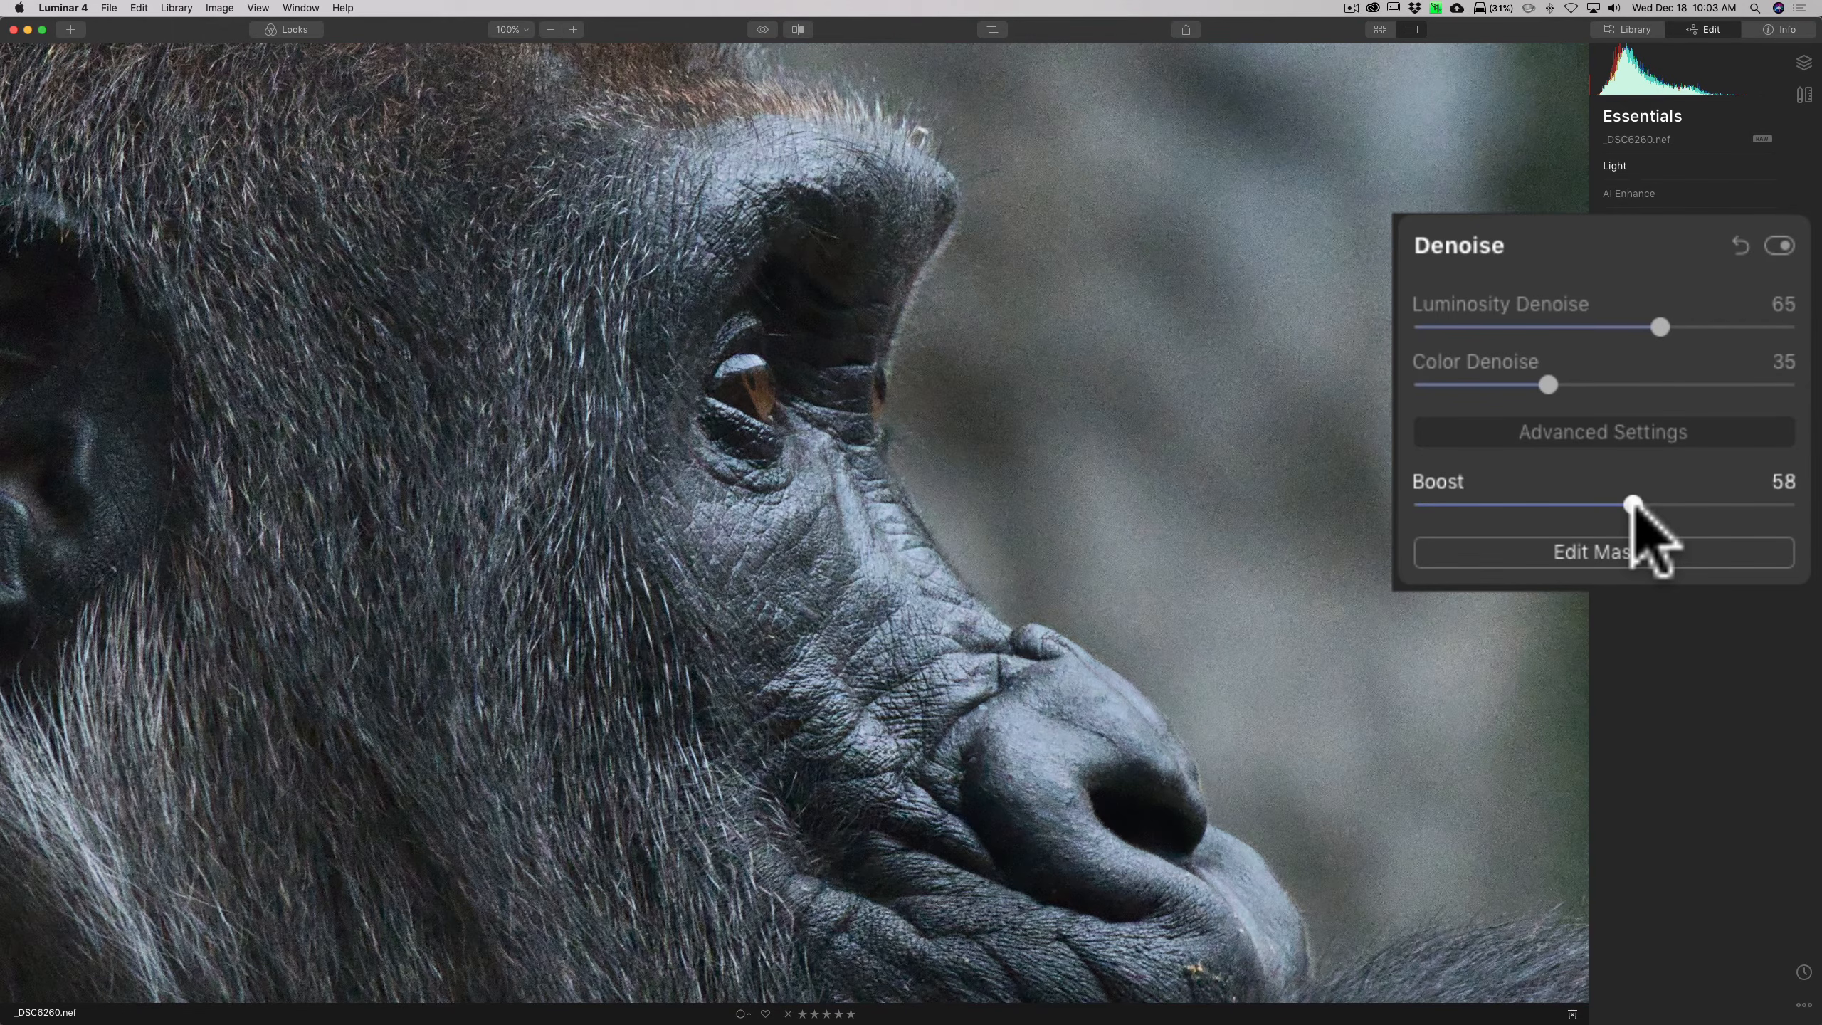
# - Compare the whole gorilla photo with Denoise off and on, and review its Light settings
pyautogui.click(972, 411)
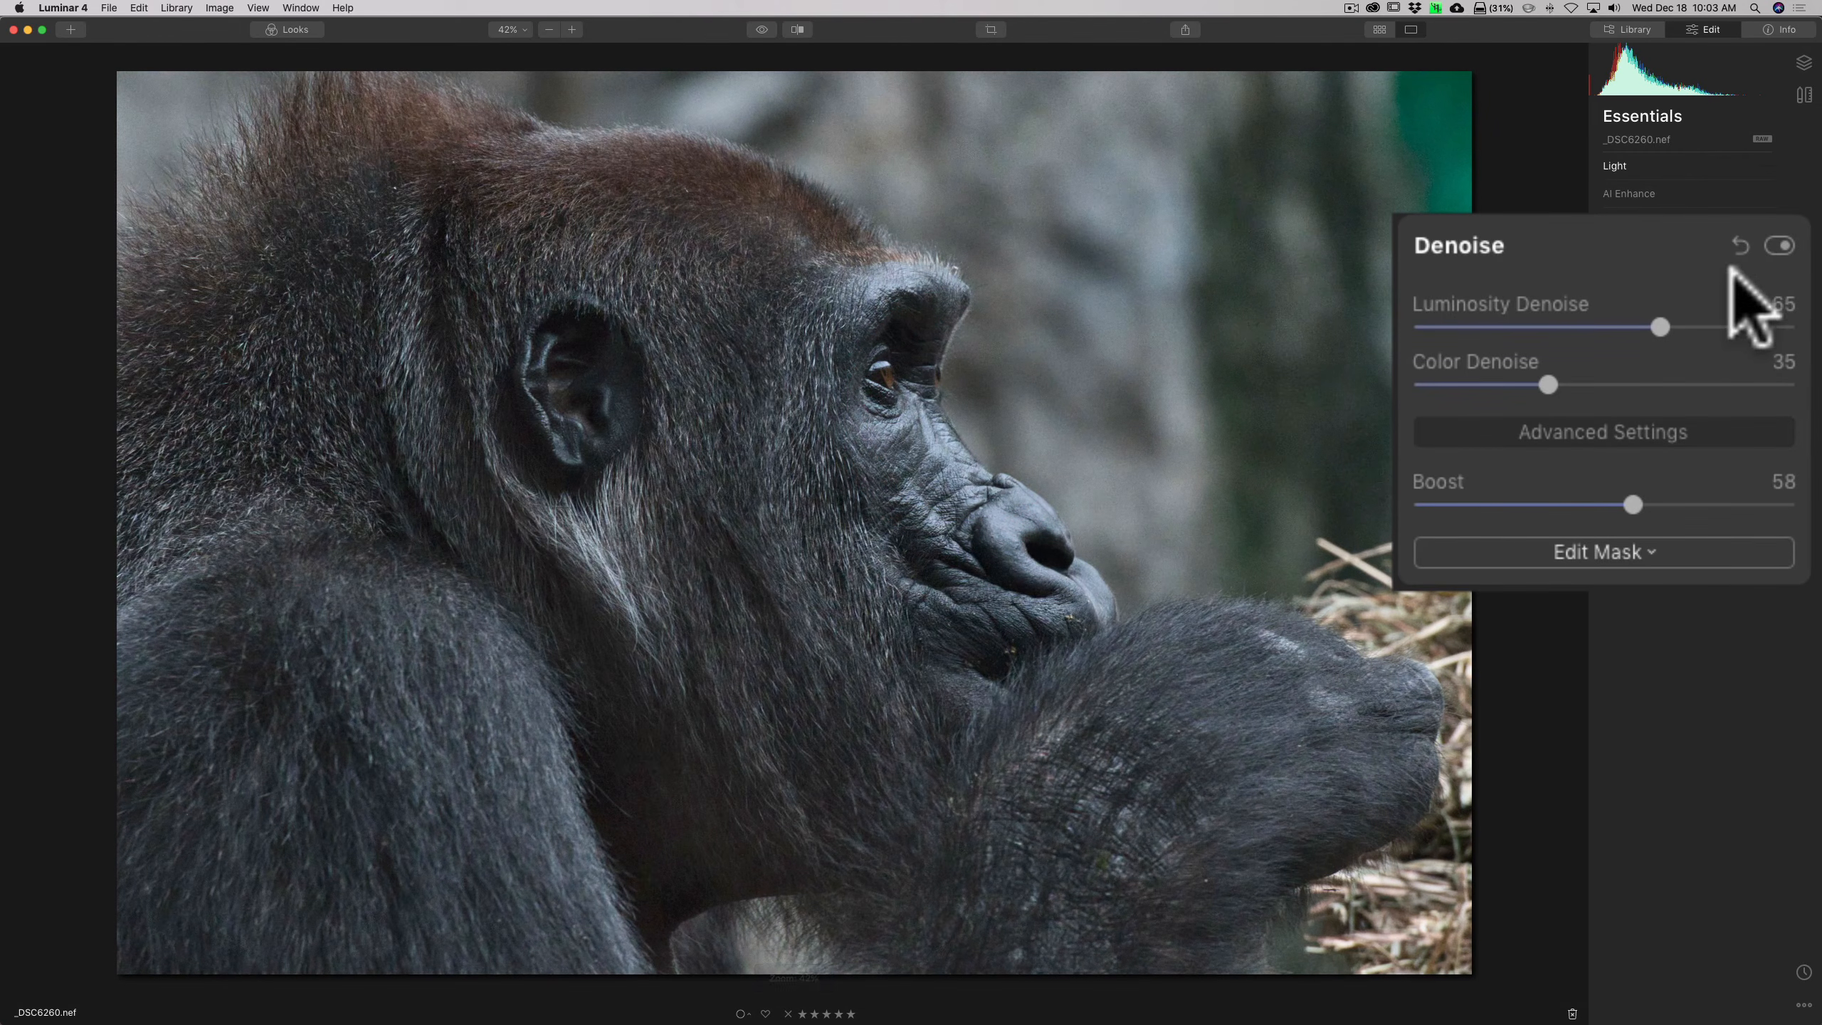
pyautogui.click(1777, 245)
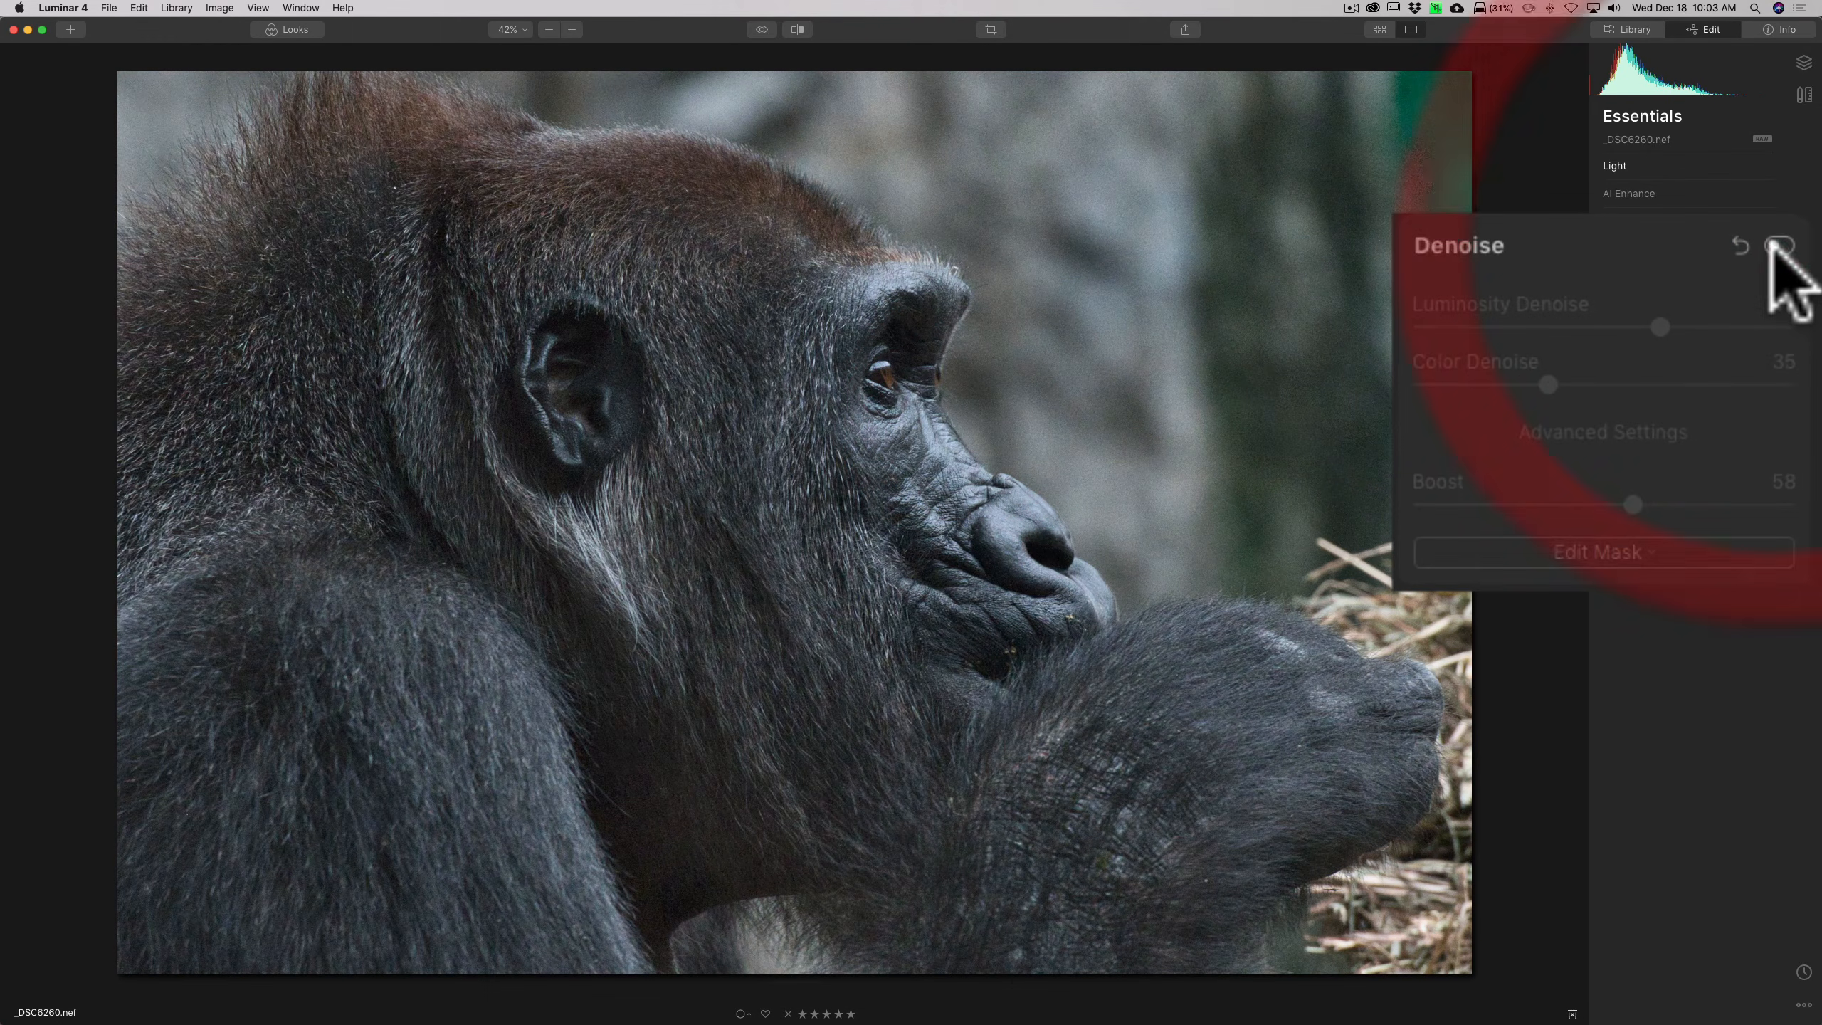
pyautogui.click(1779, 246)
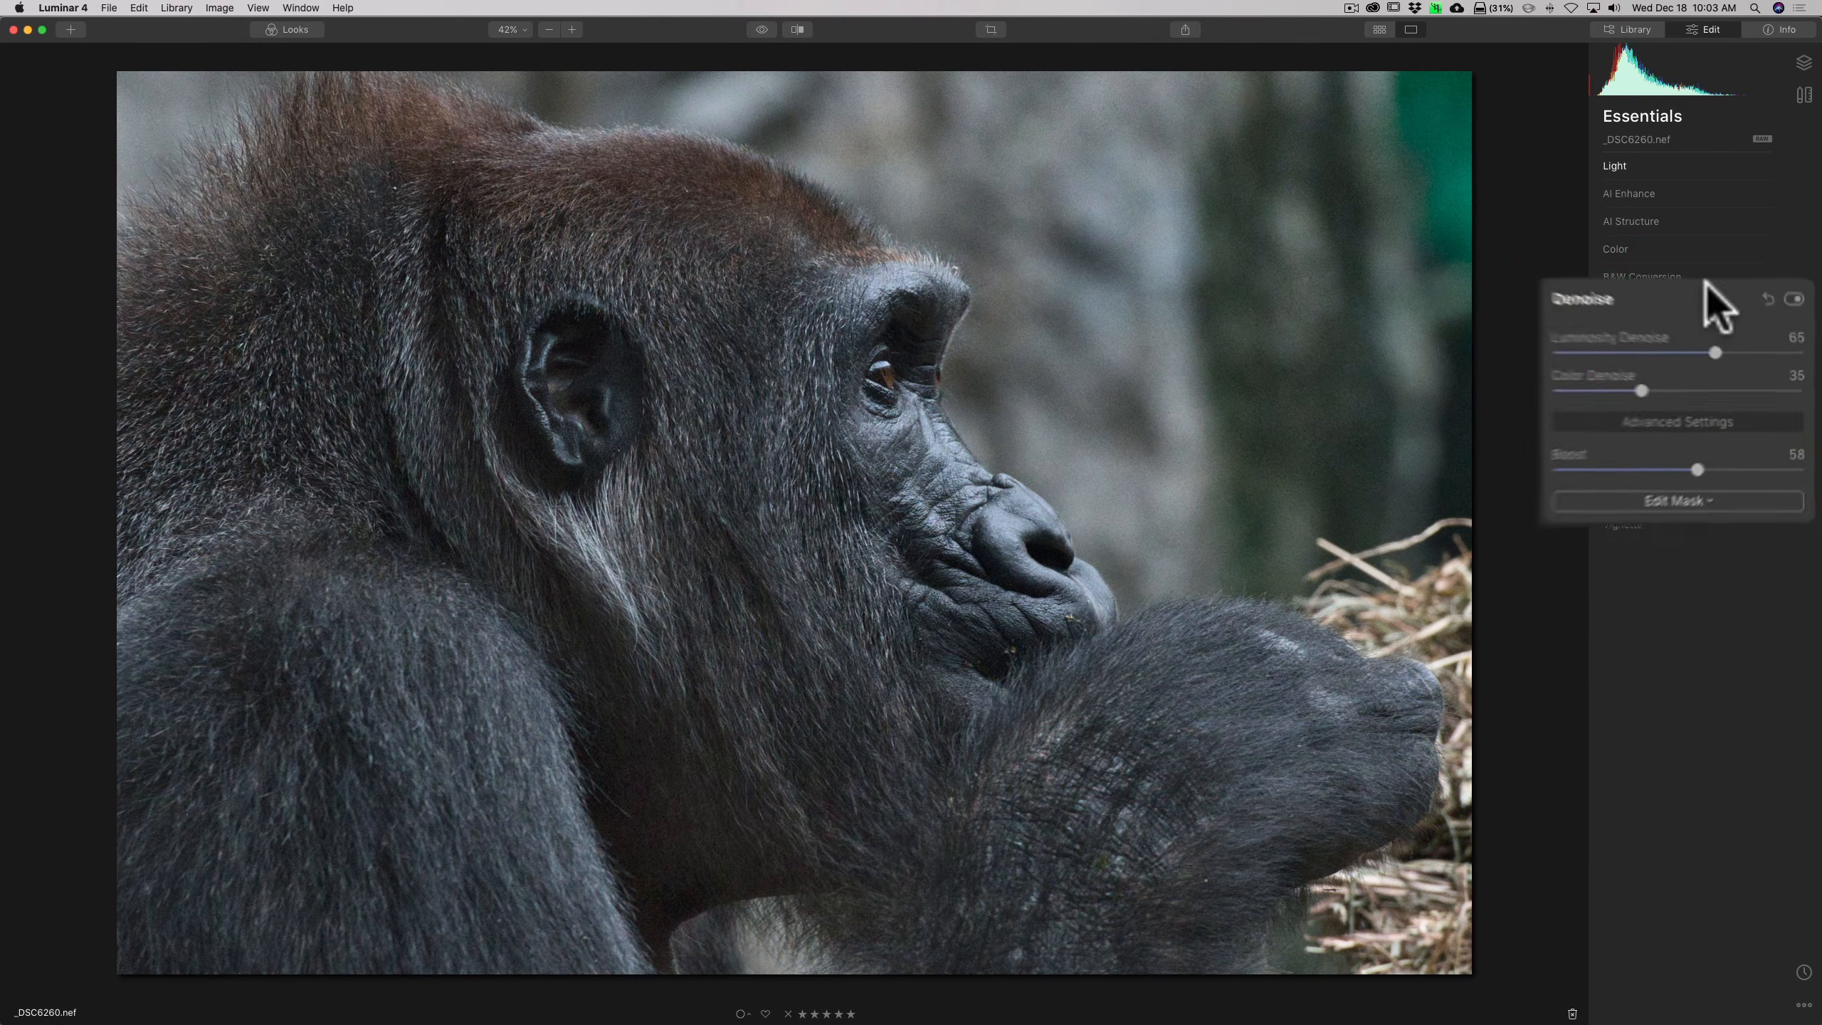
pyautogui.click(1688, 321)
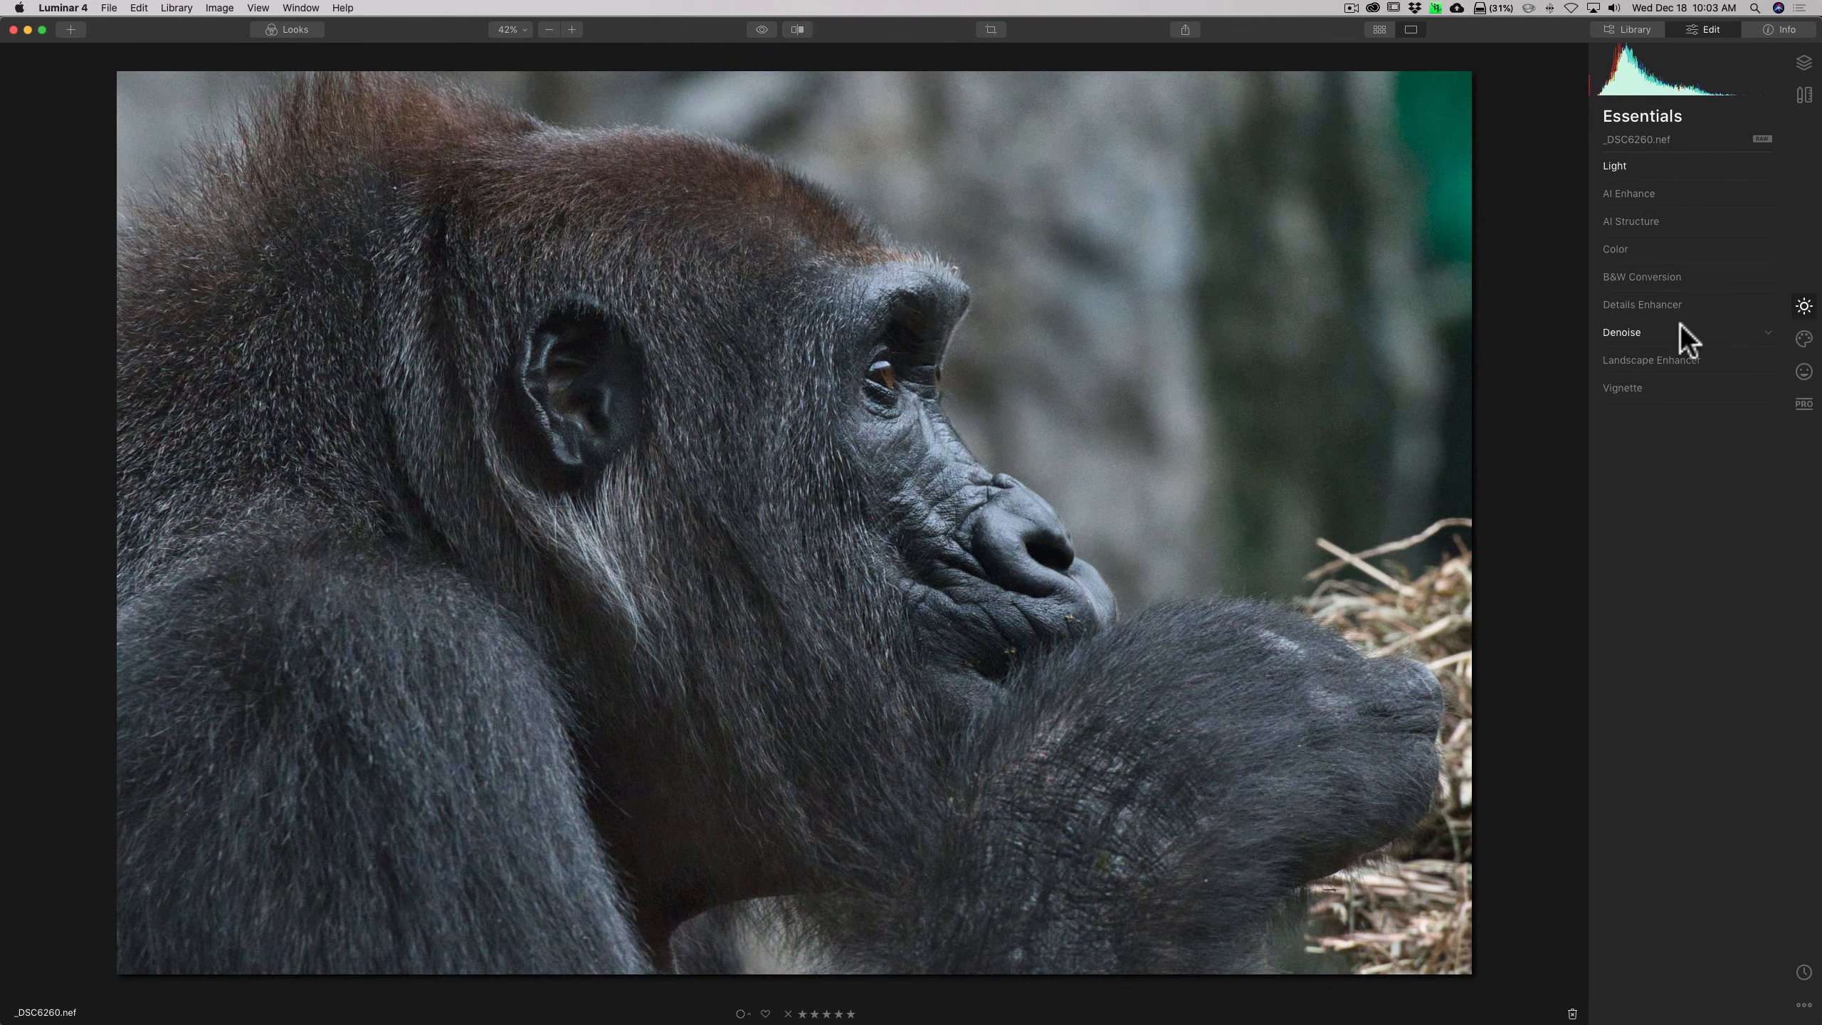
pyautogui.click(1667, 161)
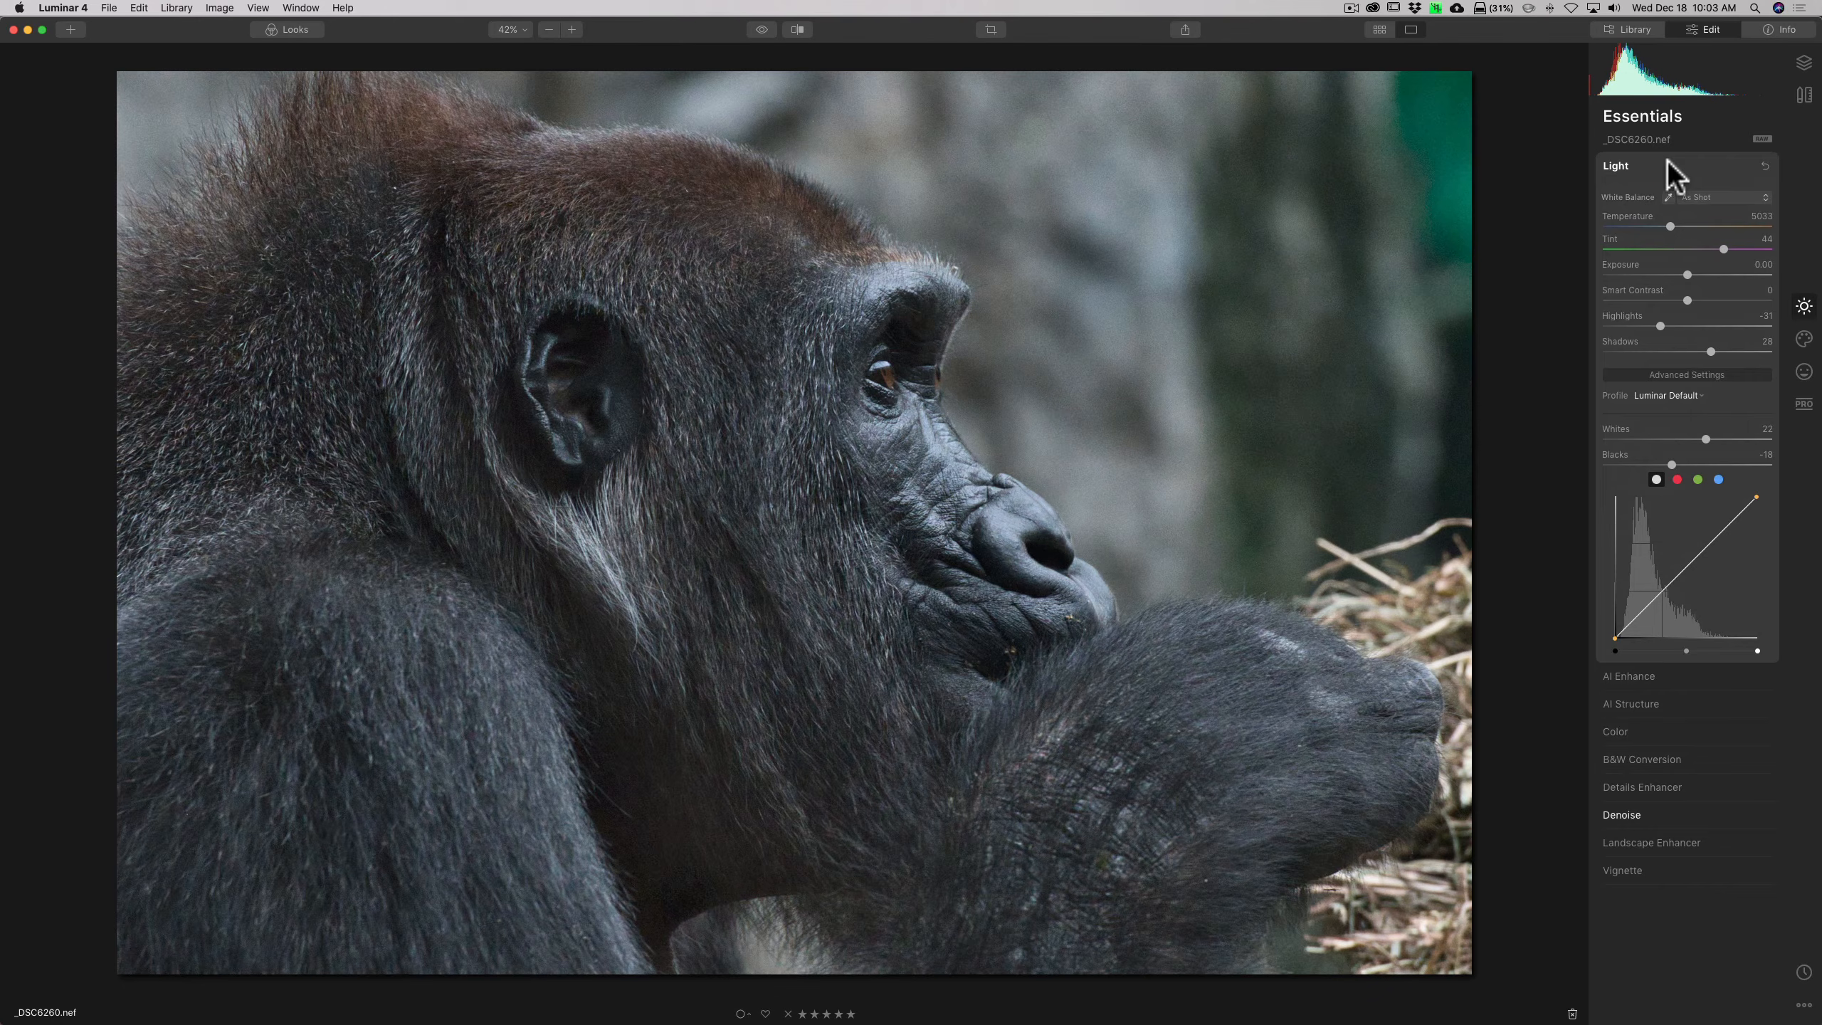
pyautogui.click(1666, 162)
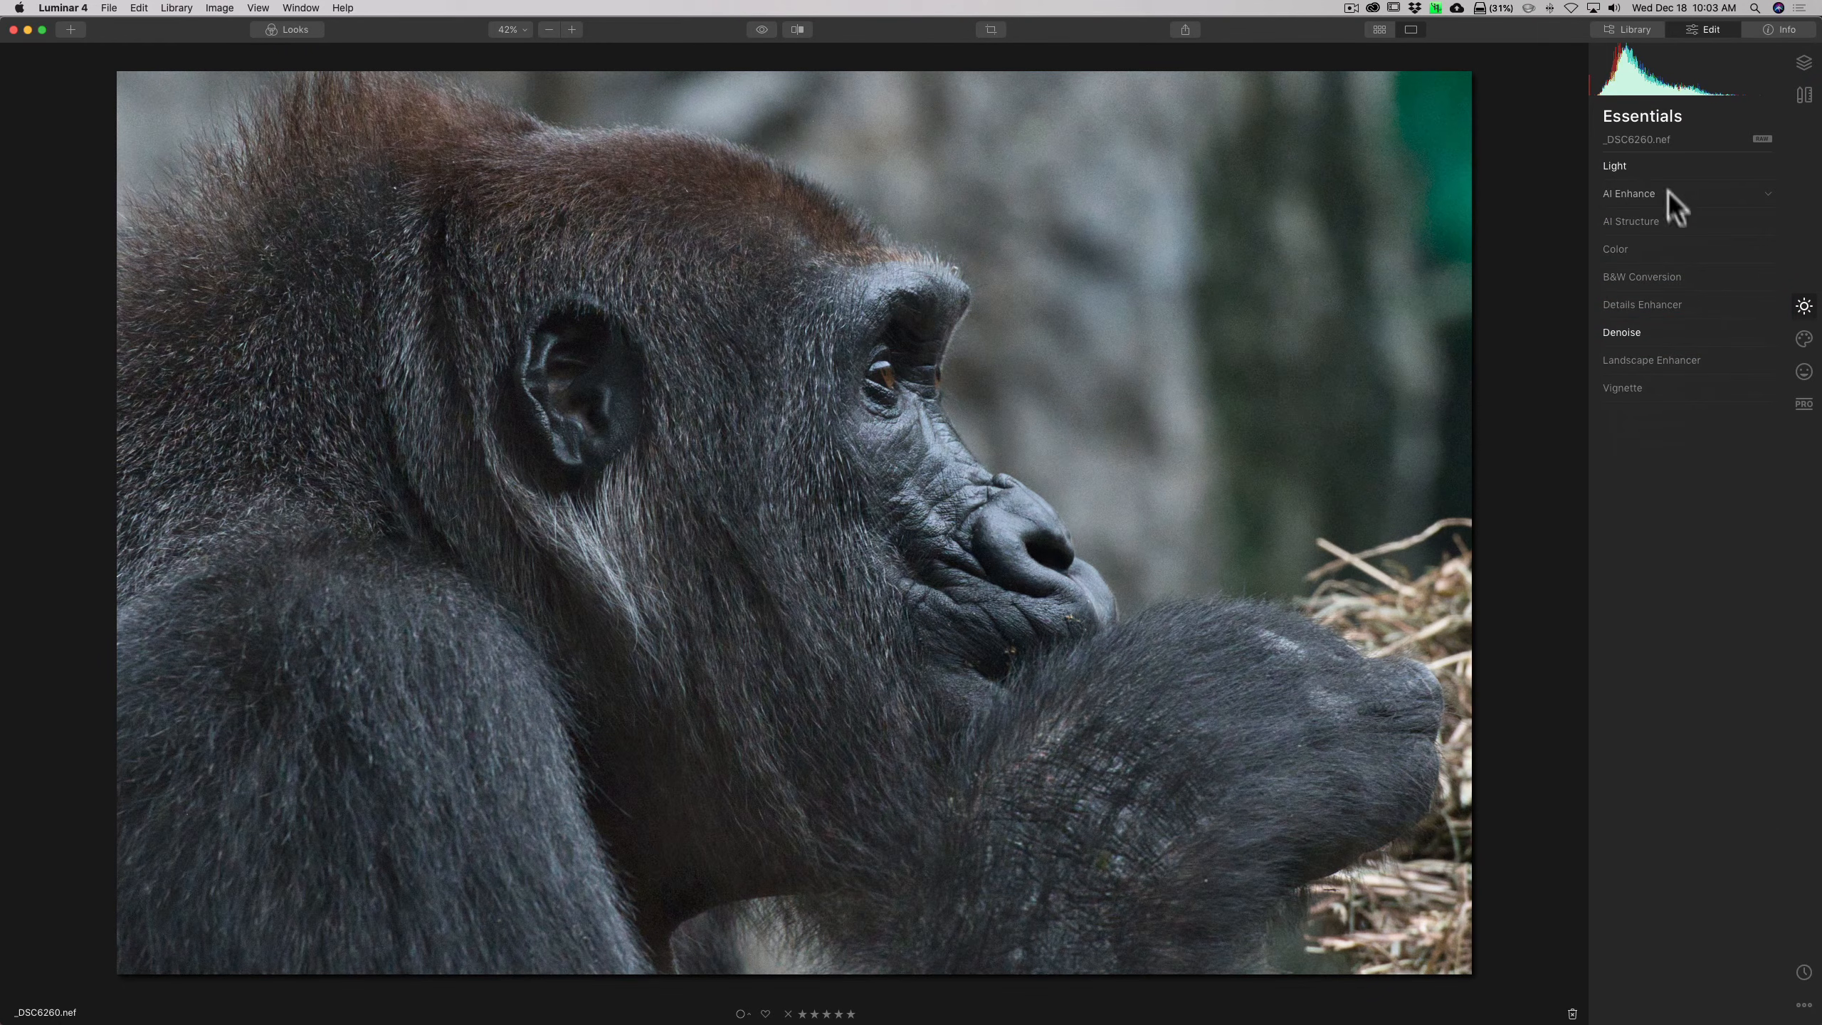
# - Set the gorilla photo's overall color Saturation to 16, and adjust the oranges to Saturation 21 and Luminance 40
pyautogui.click(1674, 245)
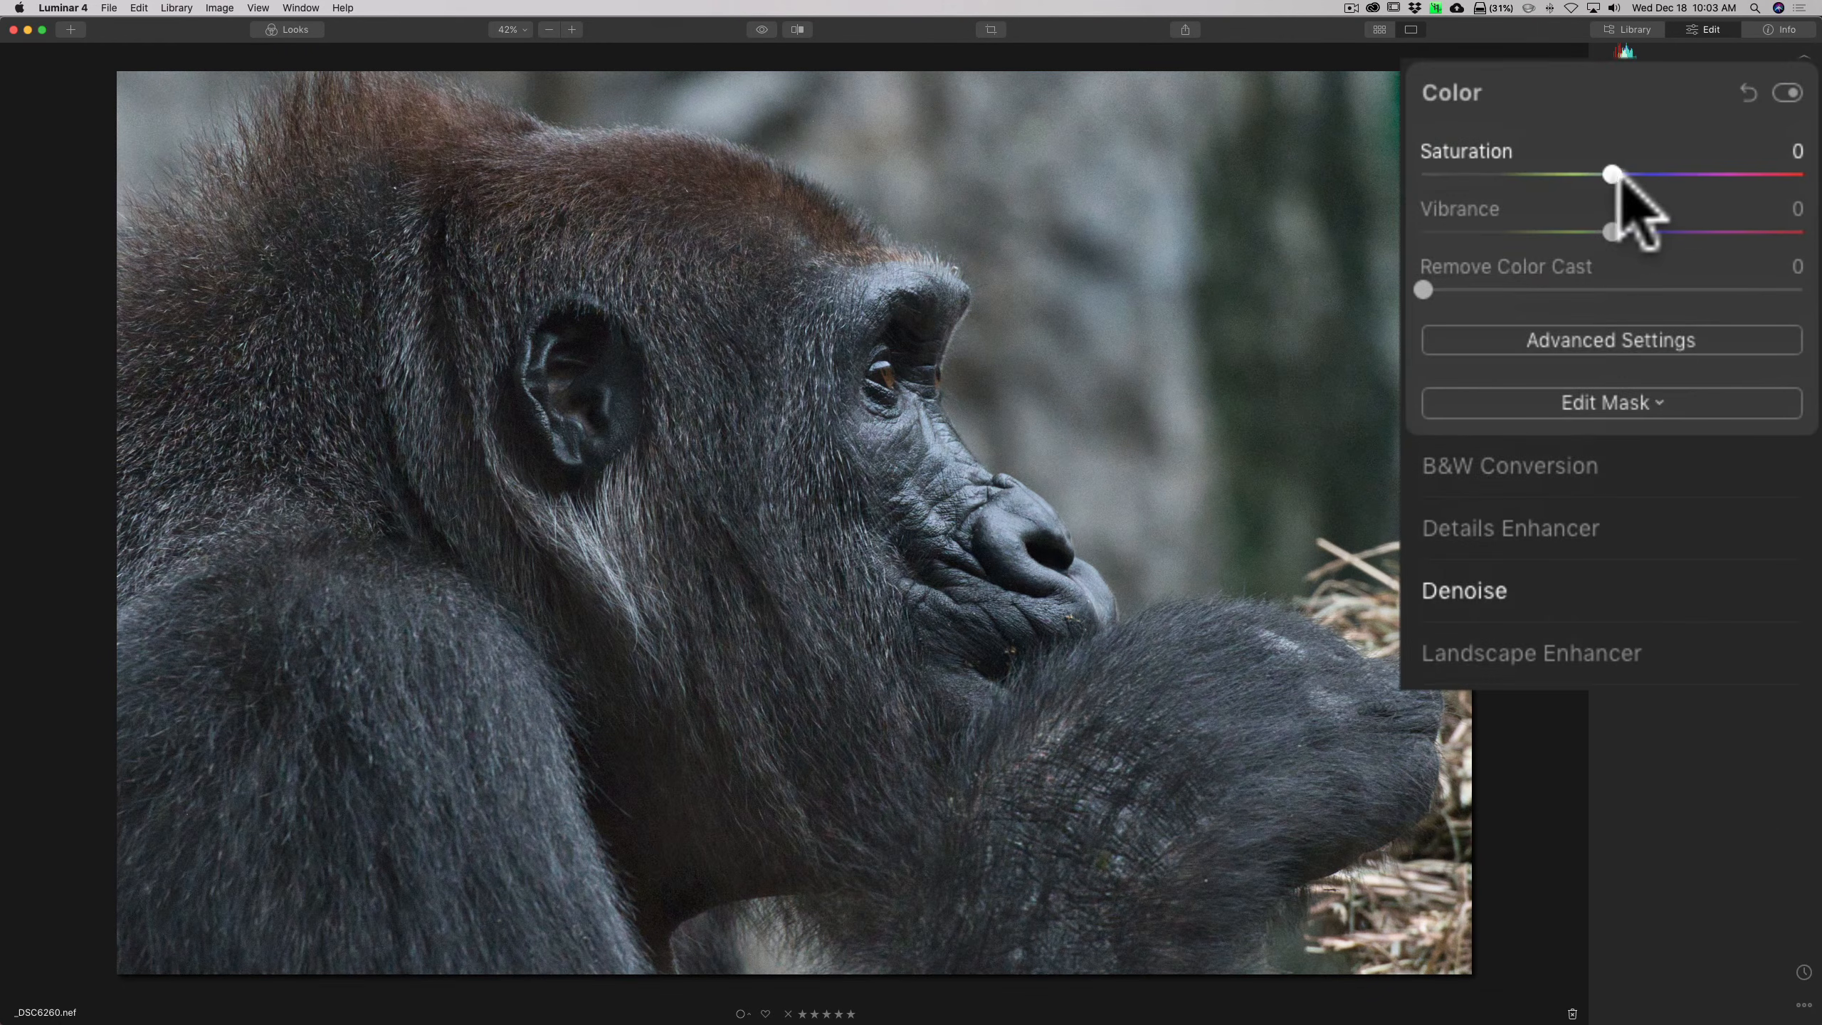
pyautogui.moveTo(1613, 174); pyautogui.dragTo(1640, 174)
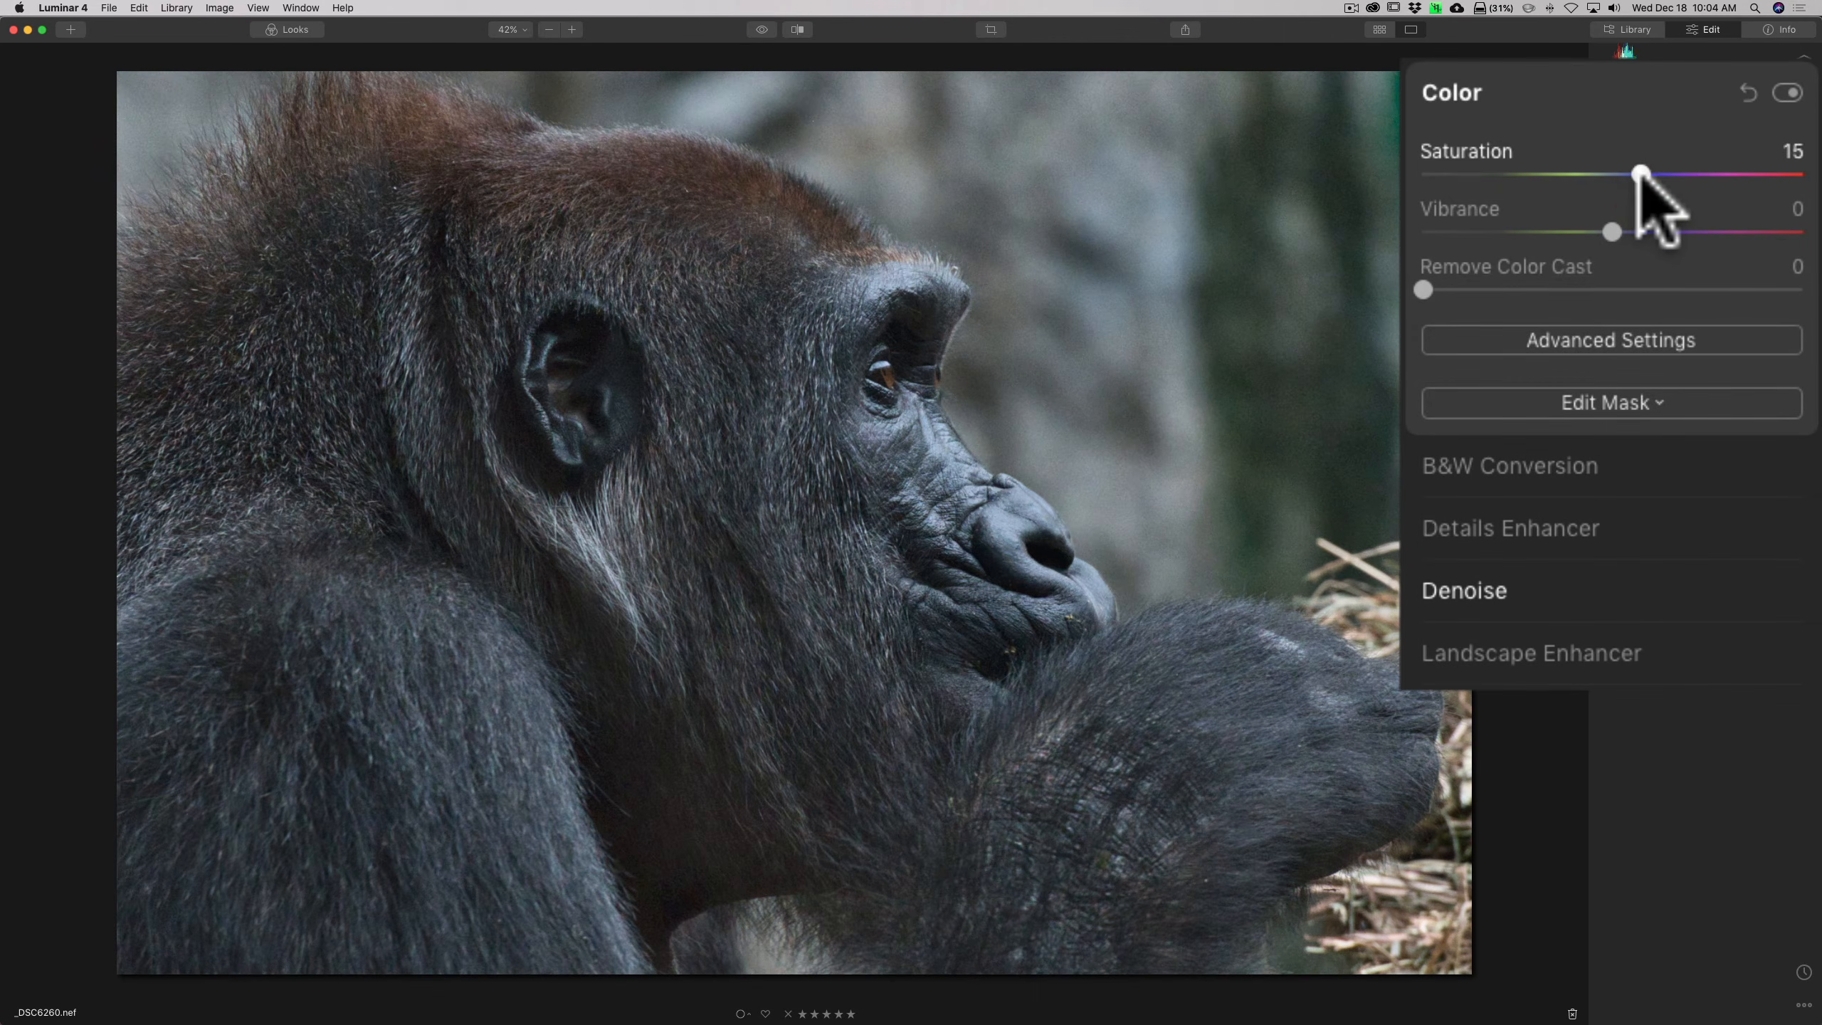
pyautogui.click(1627, 340)
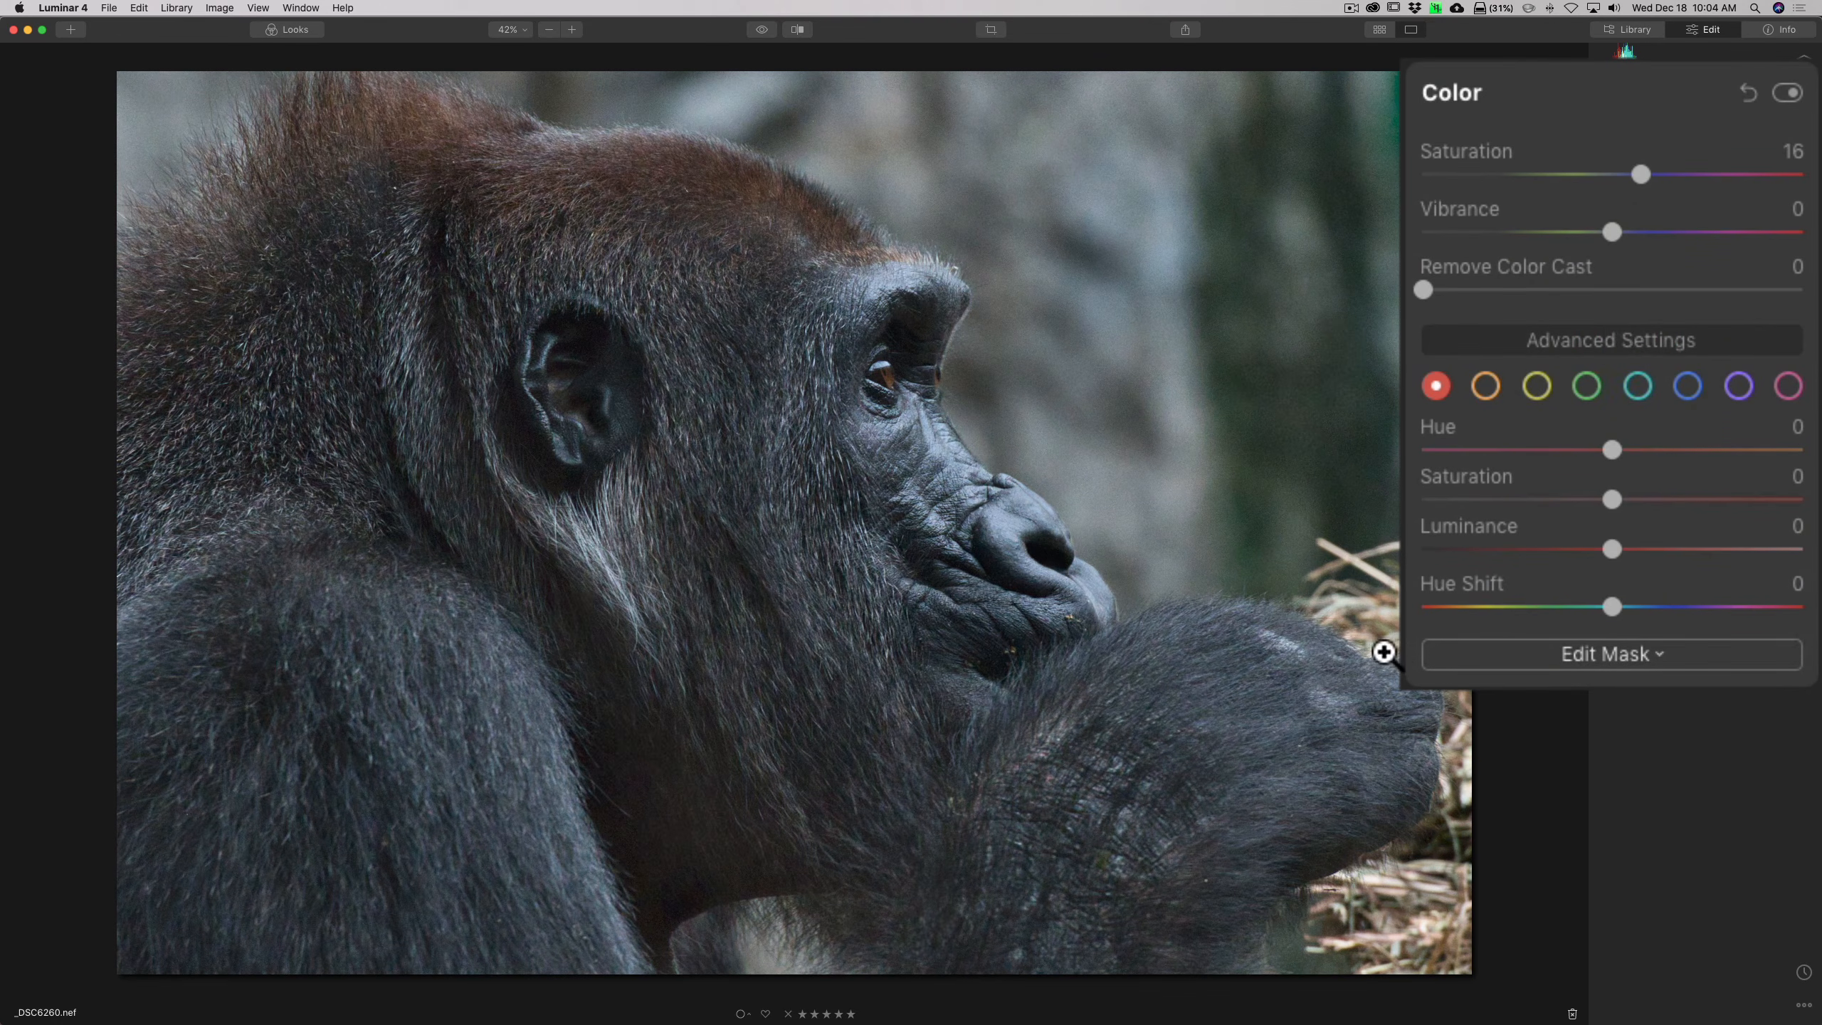
pyautogui.click(1536, 386)
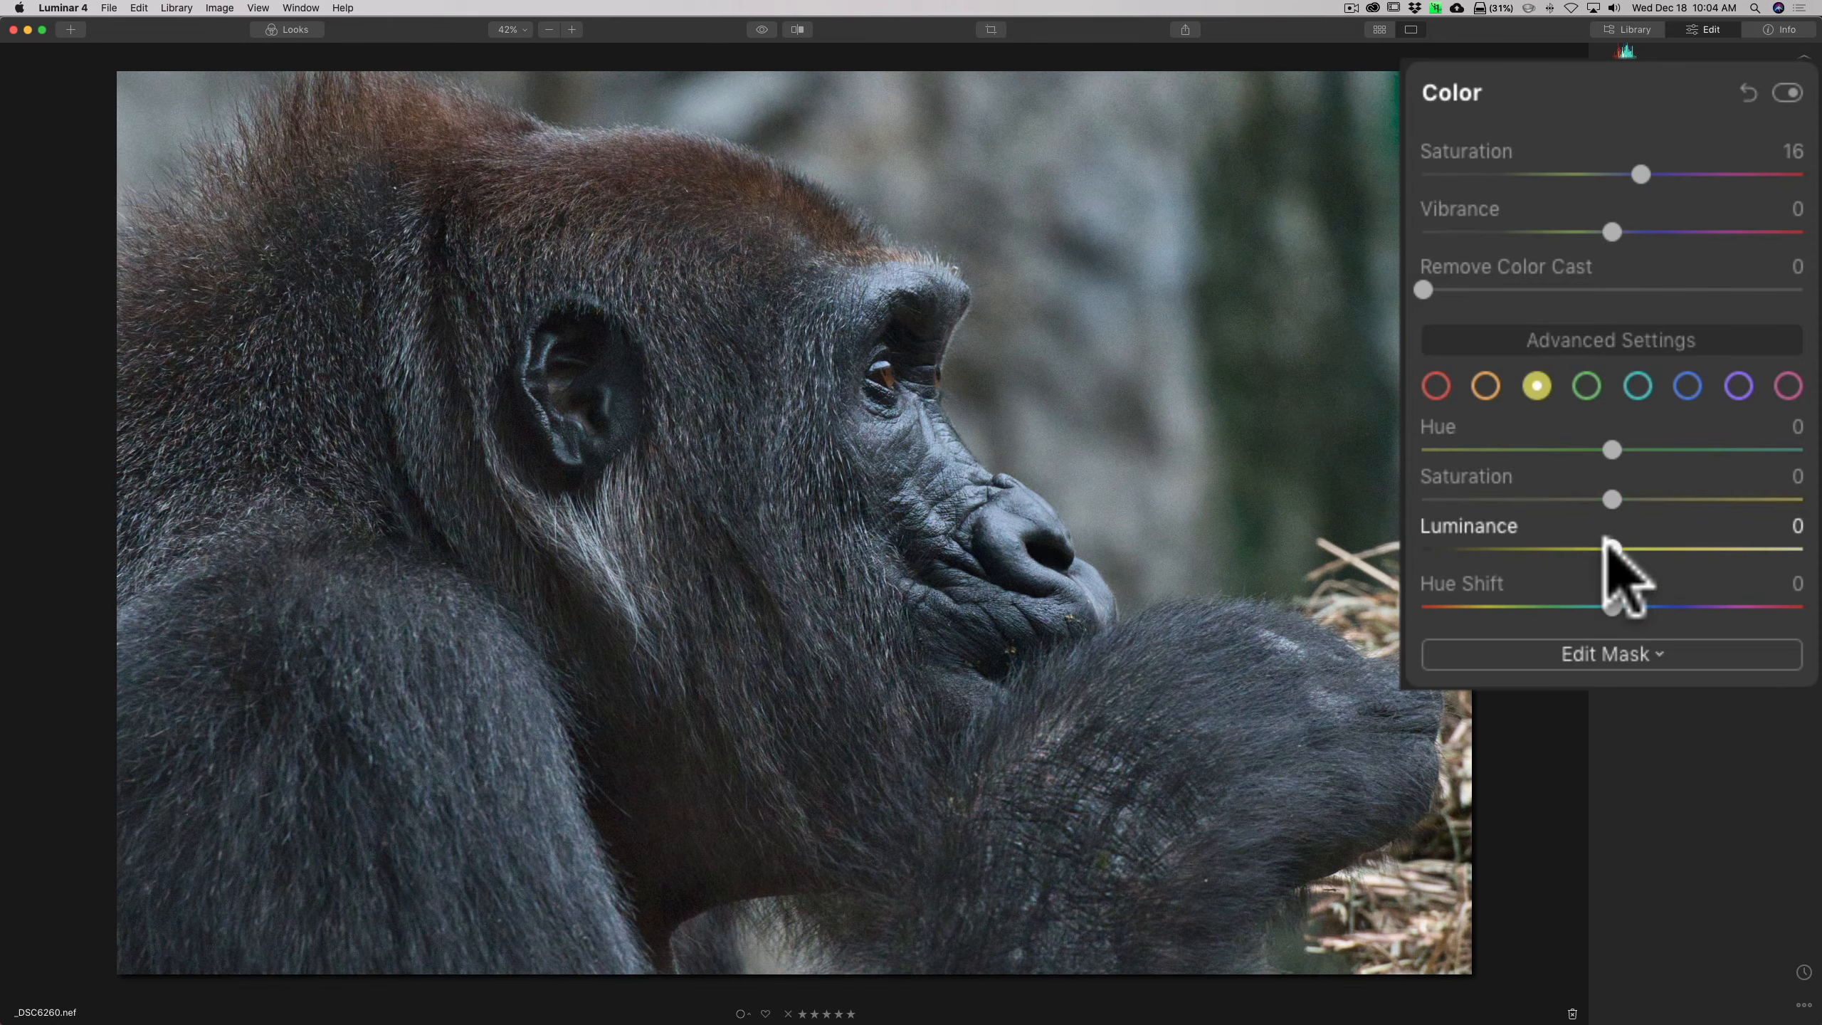
pyautogui.moveTo(1605, 539); pyautogui.dragTo(1687, 549)
pyautogui.click(1485, 386)
pyautogui.moveTo(1612, 499); pyautogui.dragTo(1652, 499)
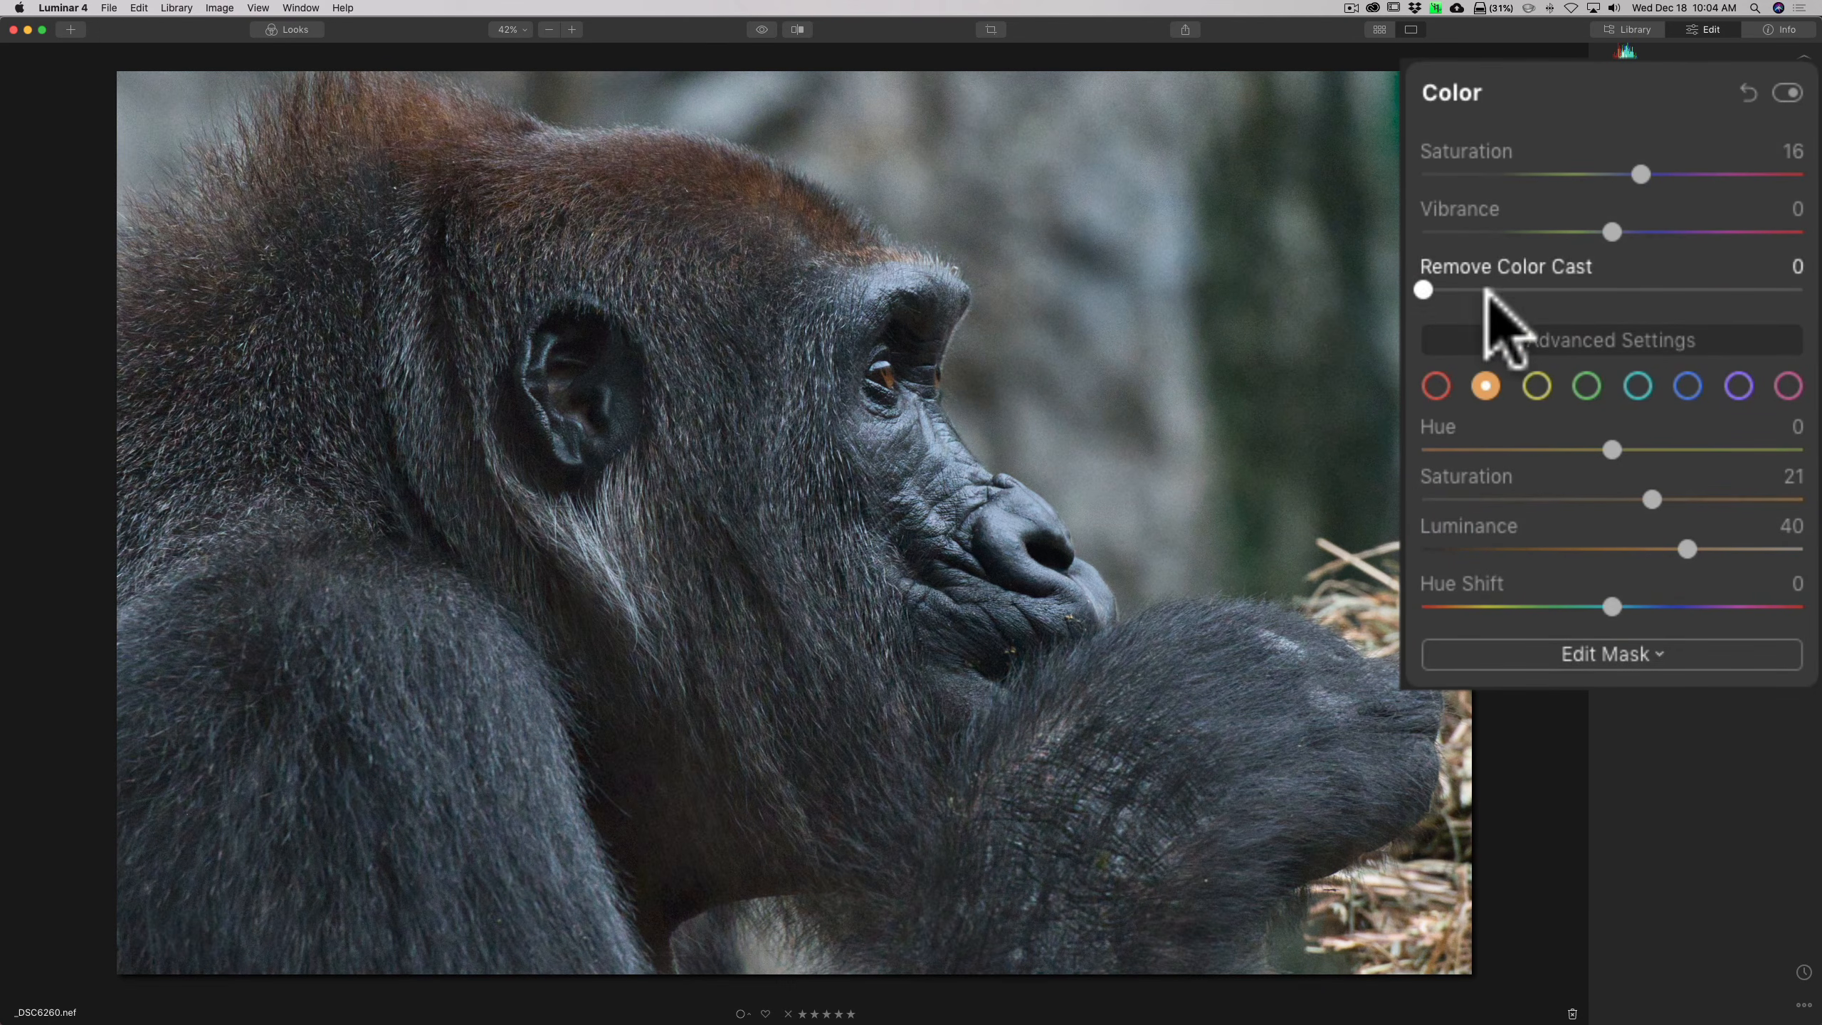
# - Add a vignette to the gorilla photo with Amount -39 and Inner Light 15
pyautogui.click(1638, 245)
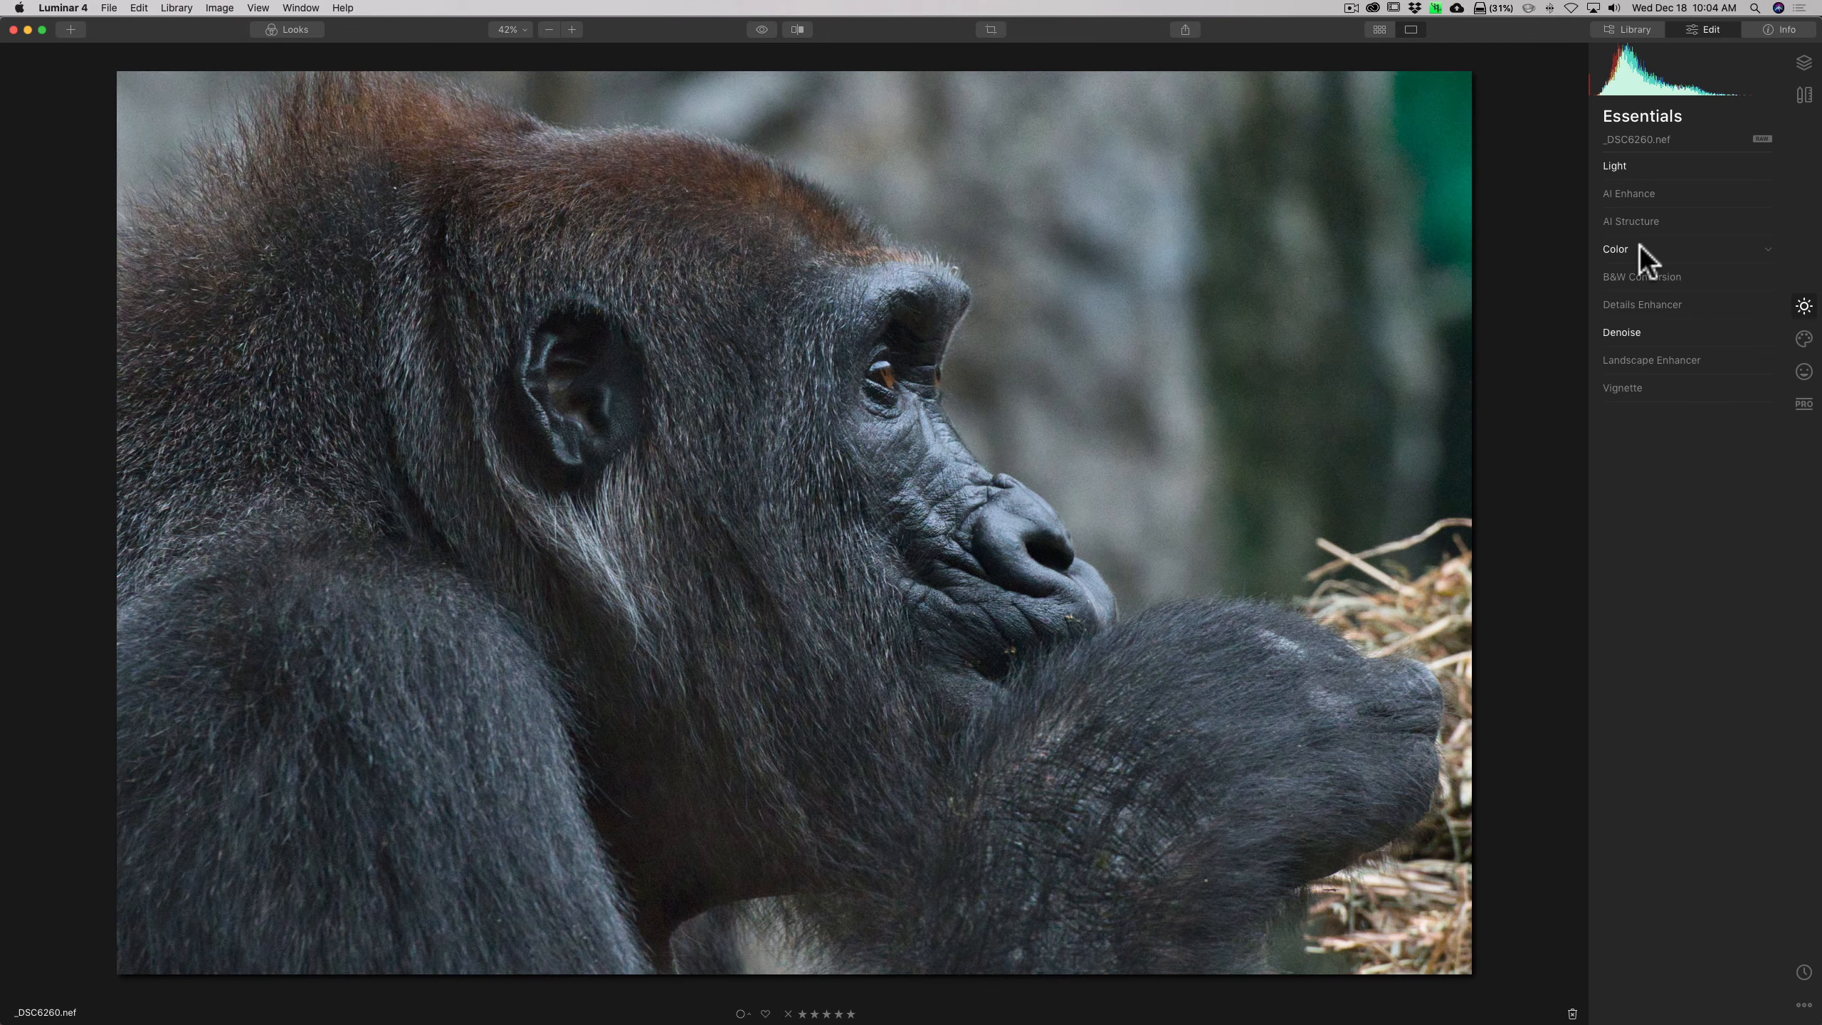
pyautogui.click(1661, 388)
pyautogui.moveTo(1629, 394); pyautogui.dragTo(1532, 383)
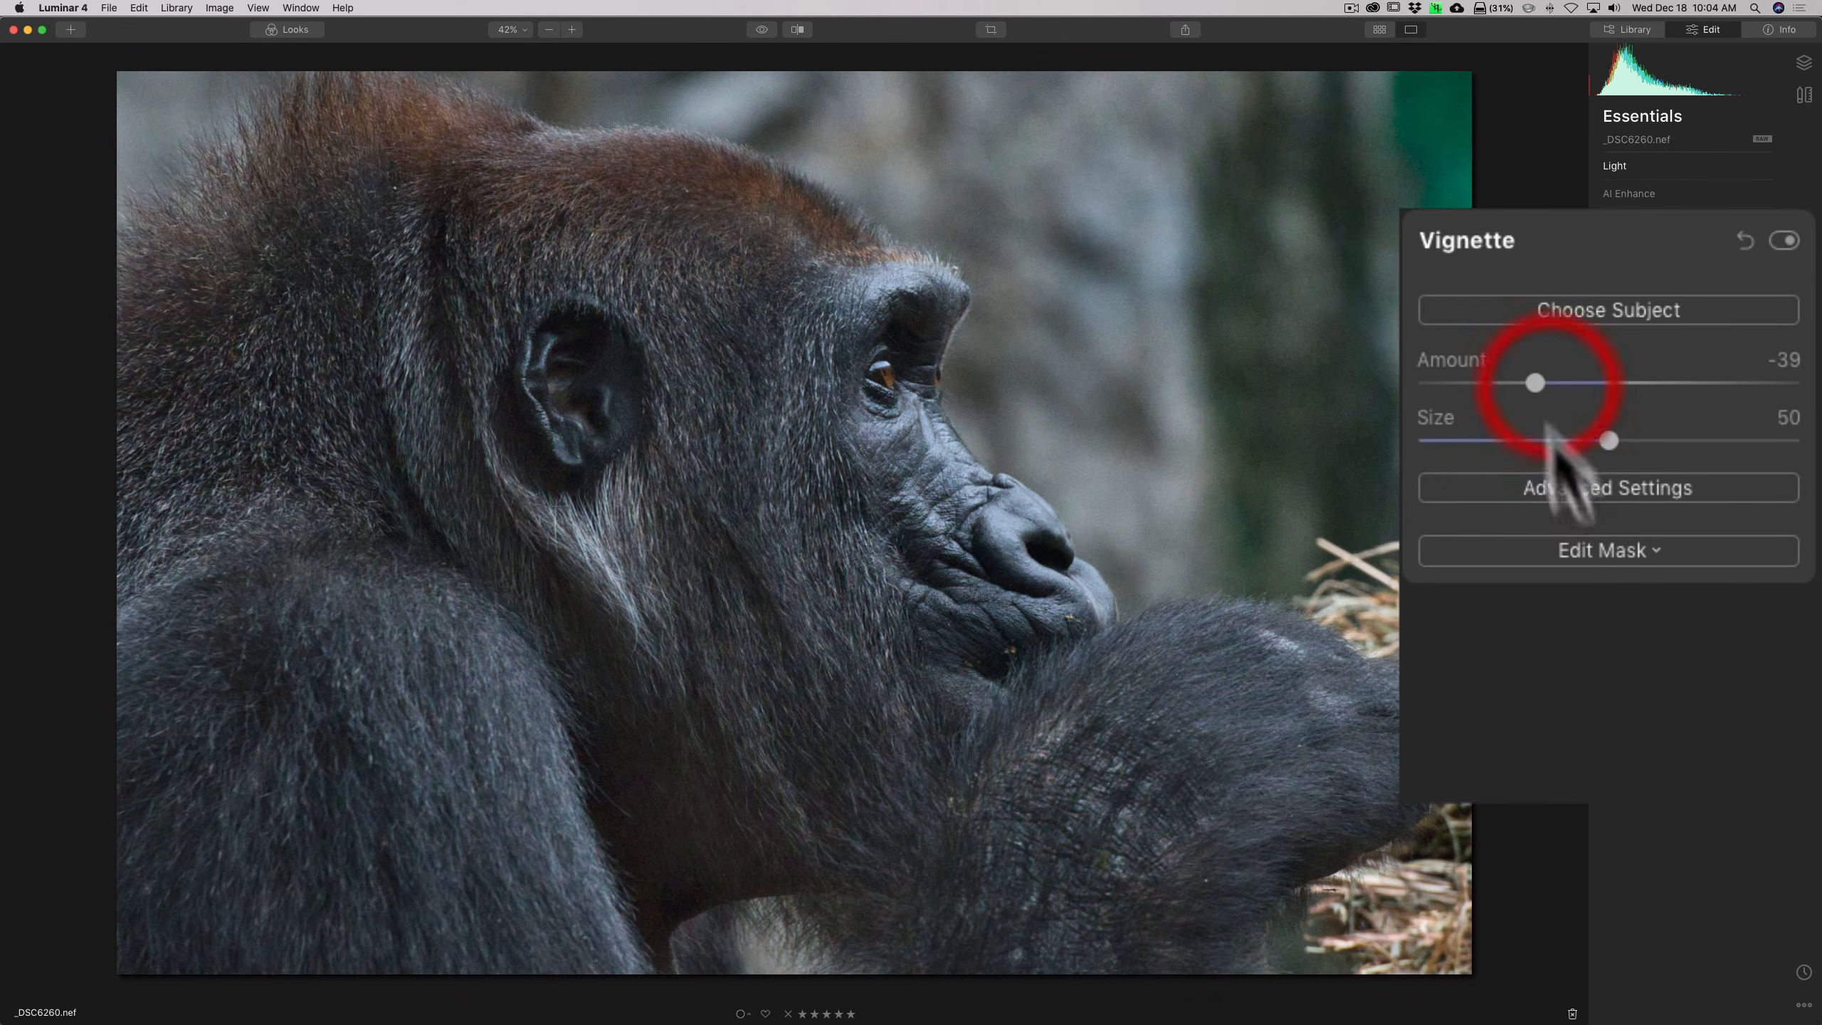
pyautogui.click(1614, 495)
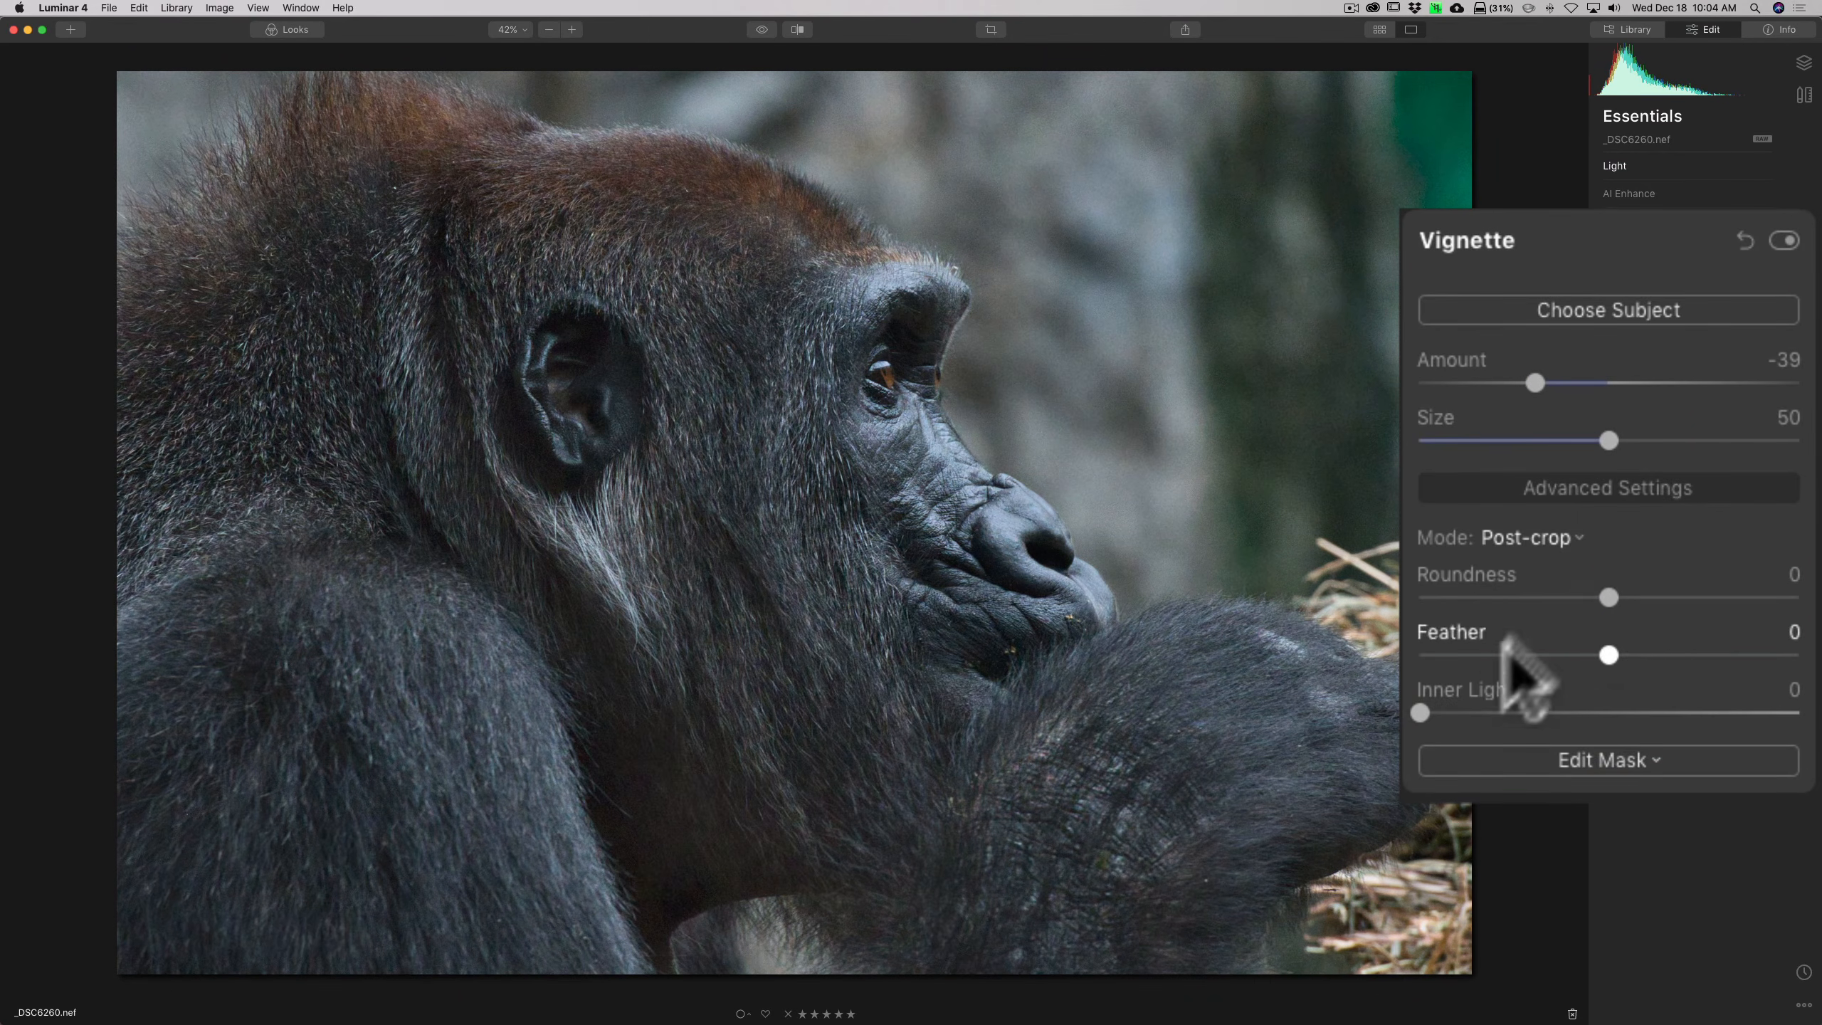
pyautogui.moveTo(1420, 712); pyautogui.dragTo(1475, 713)
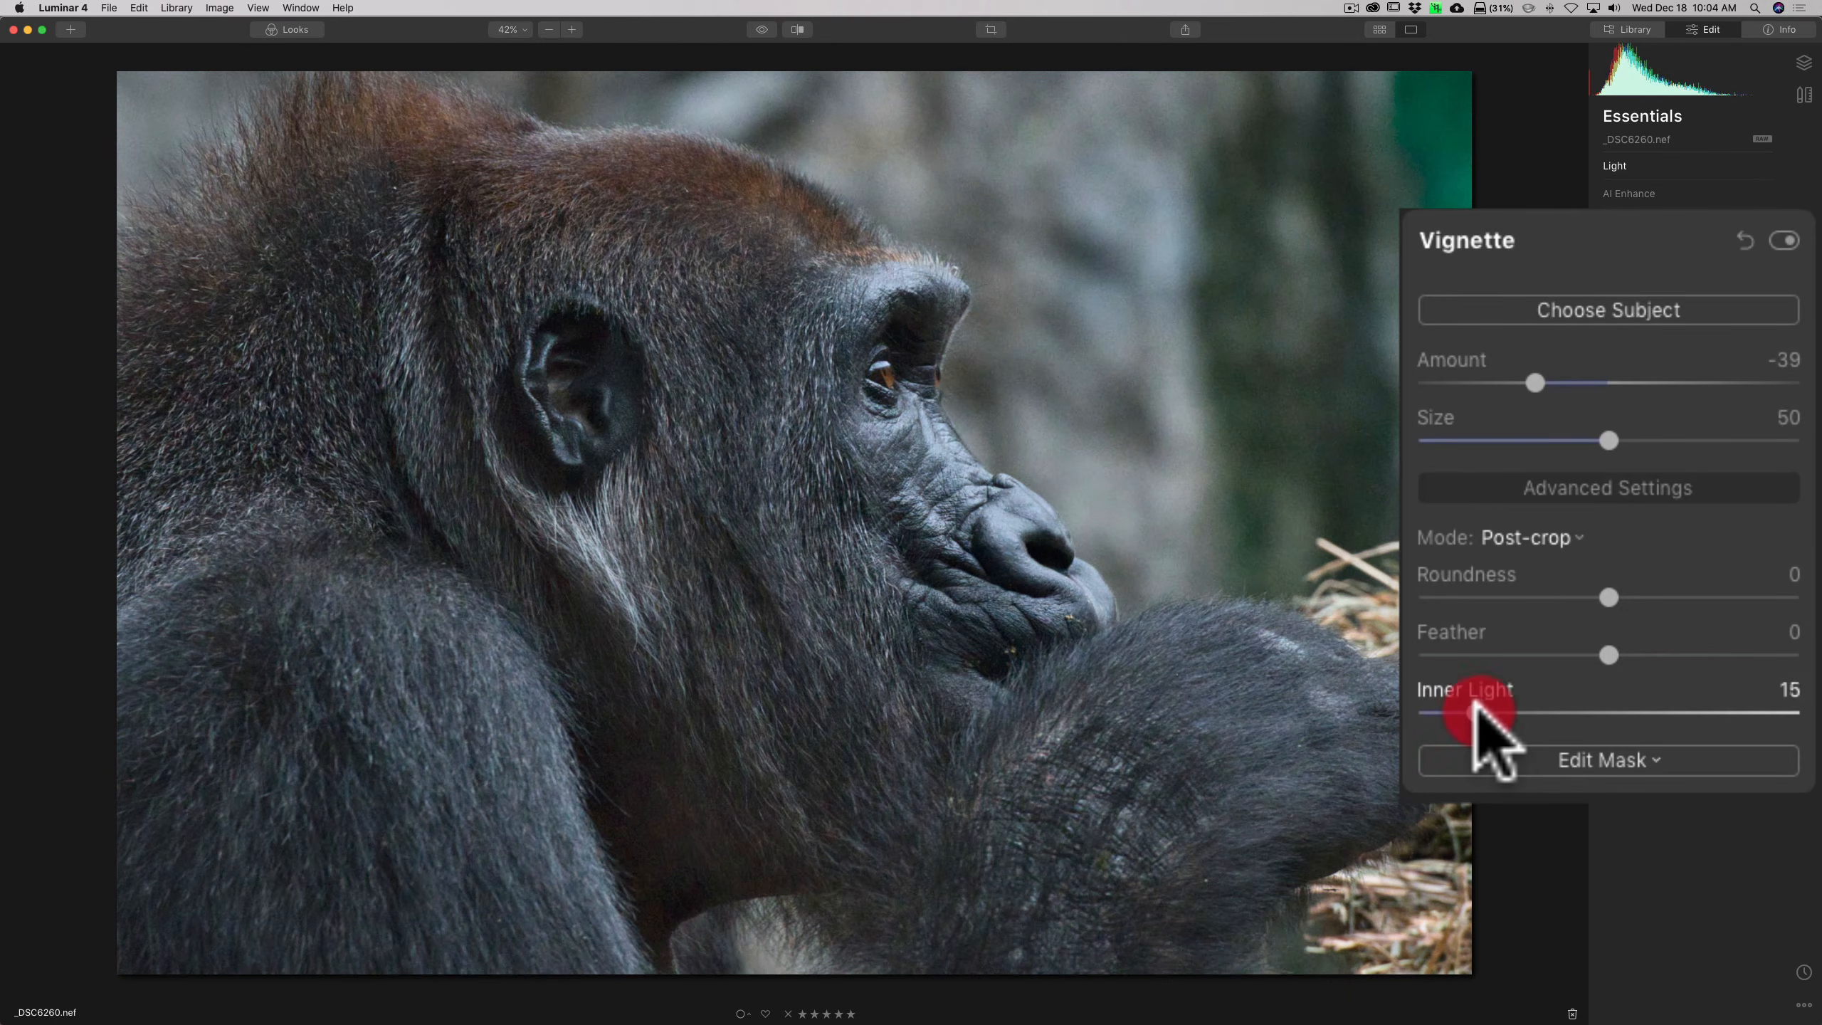
pyautogui.click(1673, 395)
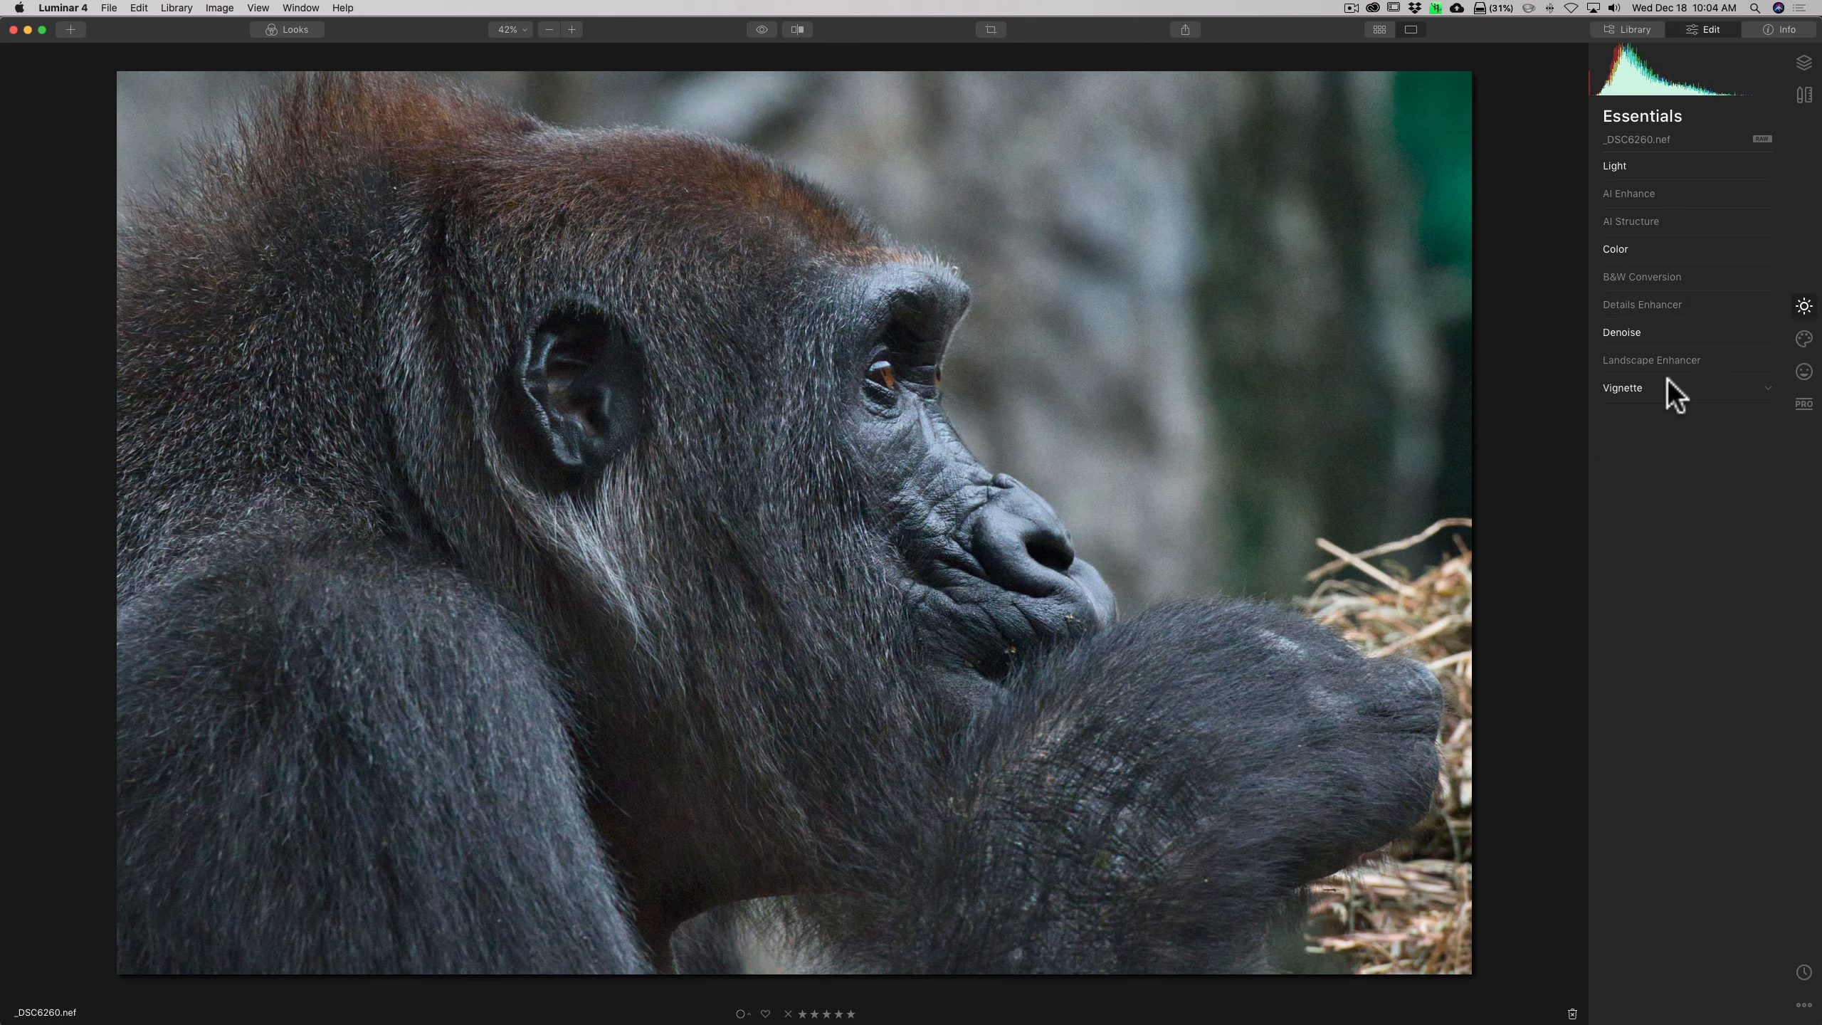
# - Sharpen the gorilla photo with the Details Enhancer at Sharpen 20 and Small Details 10, judging the face at 100%
pyautogui.click(1645, 297)
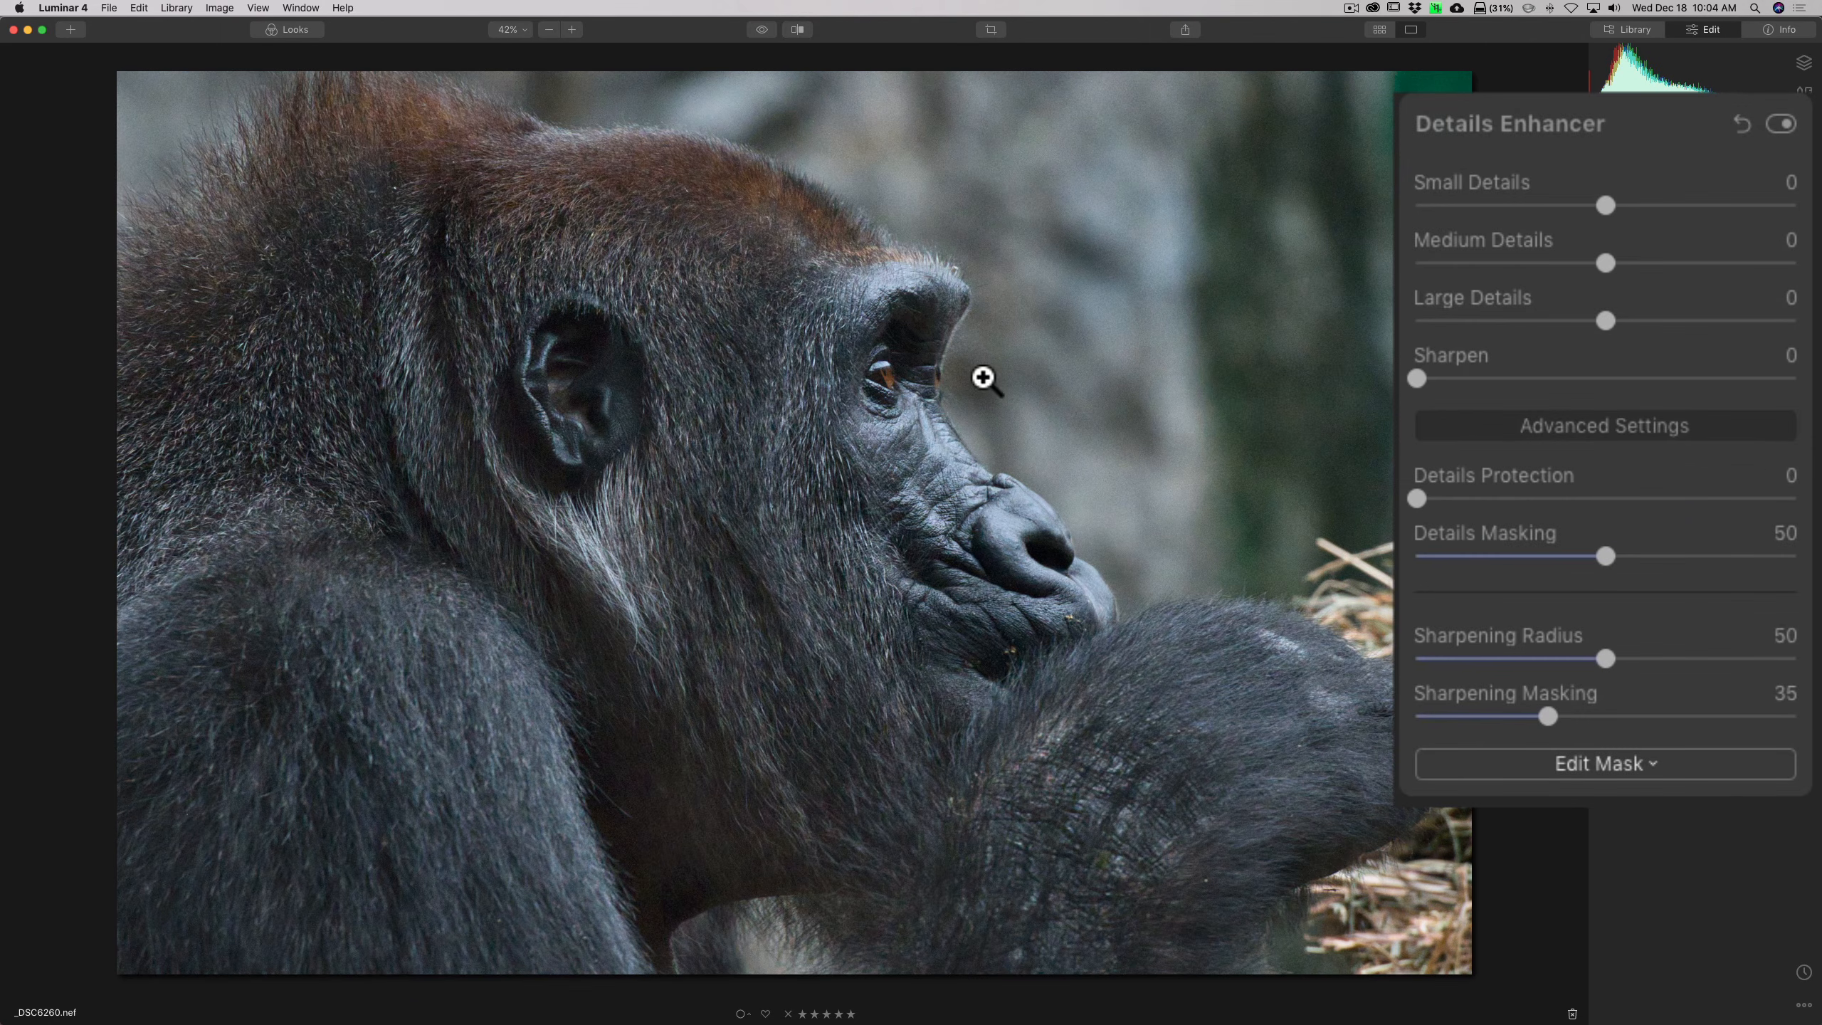
pyautogui.click(982, 377)
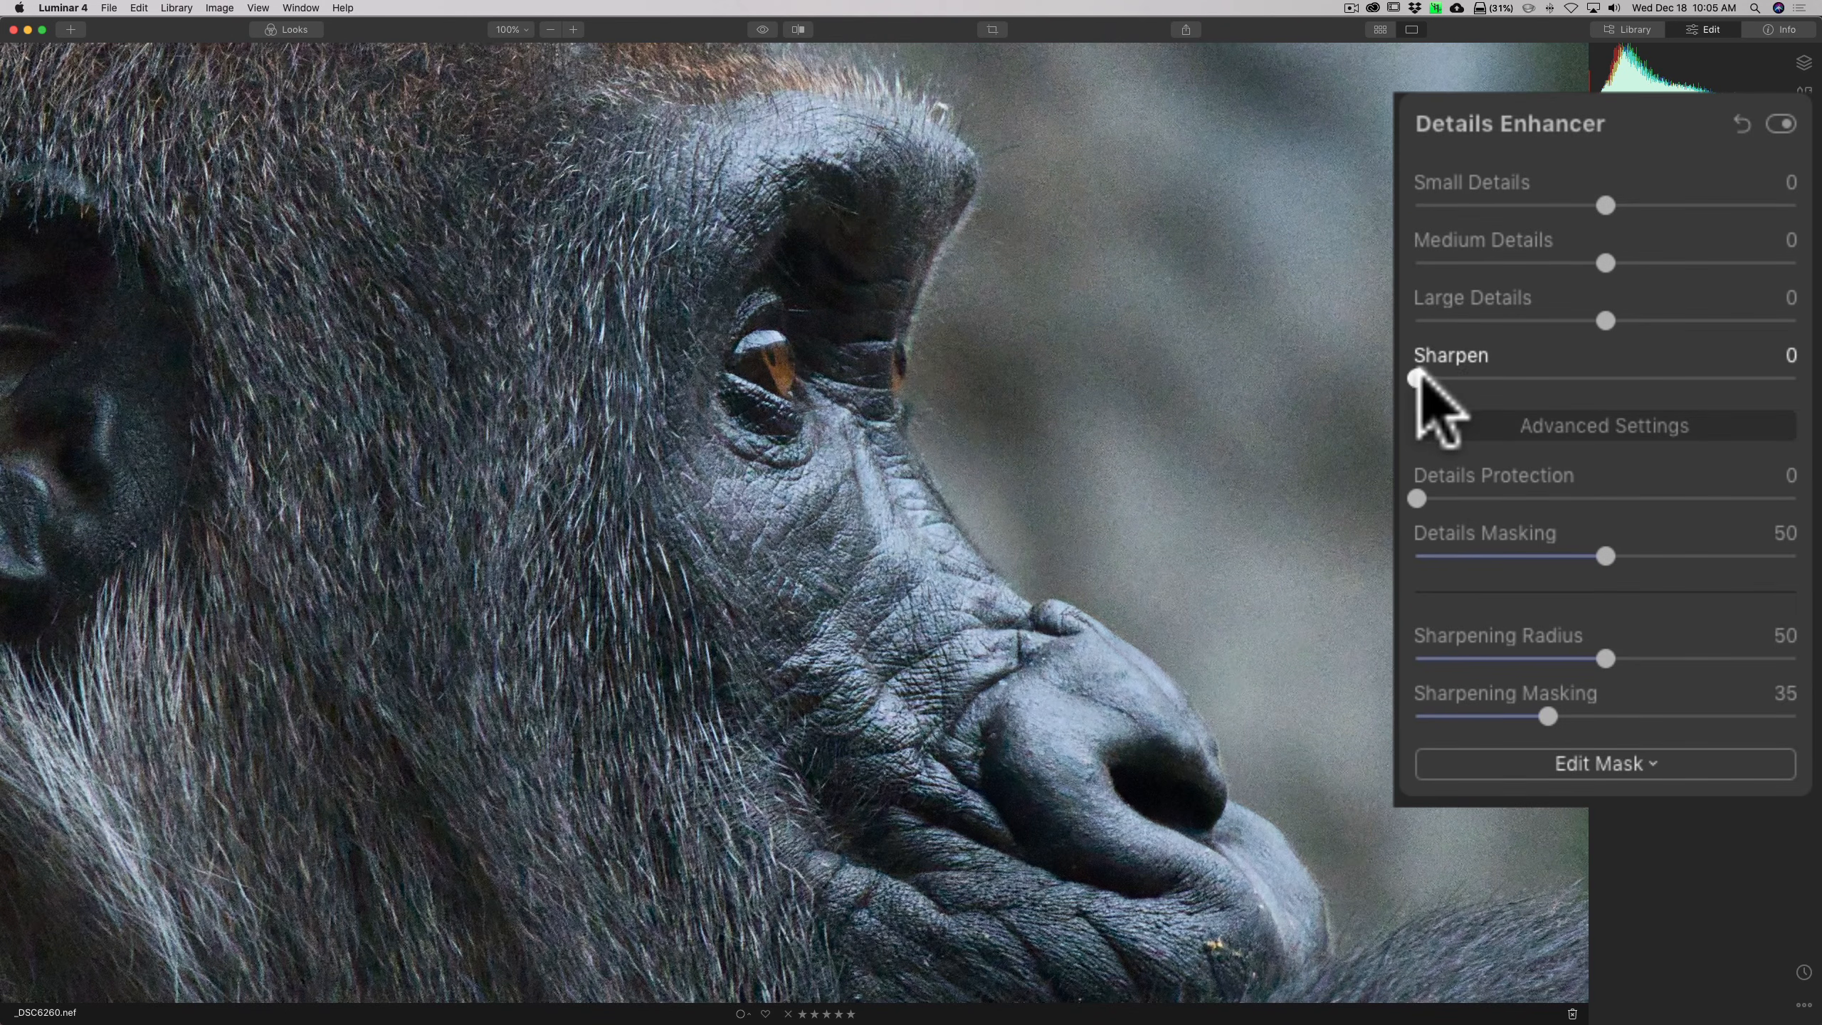
pyautogui.moveTo(1417, 378); pyautogui.dragTo(1490, 378)
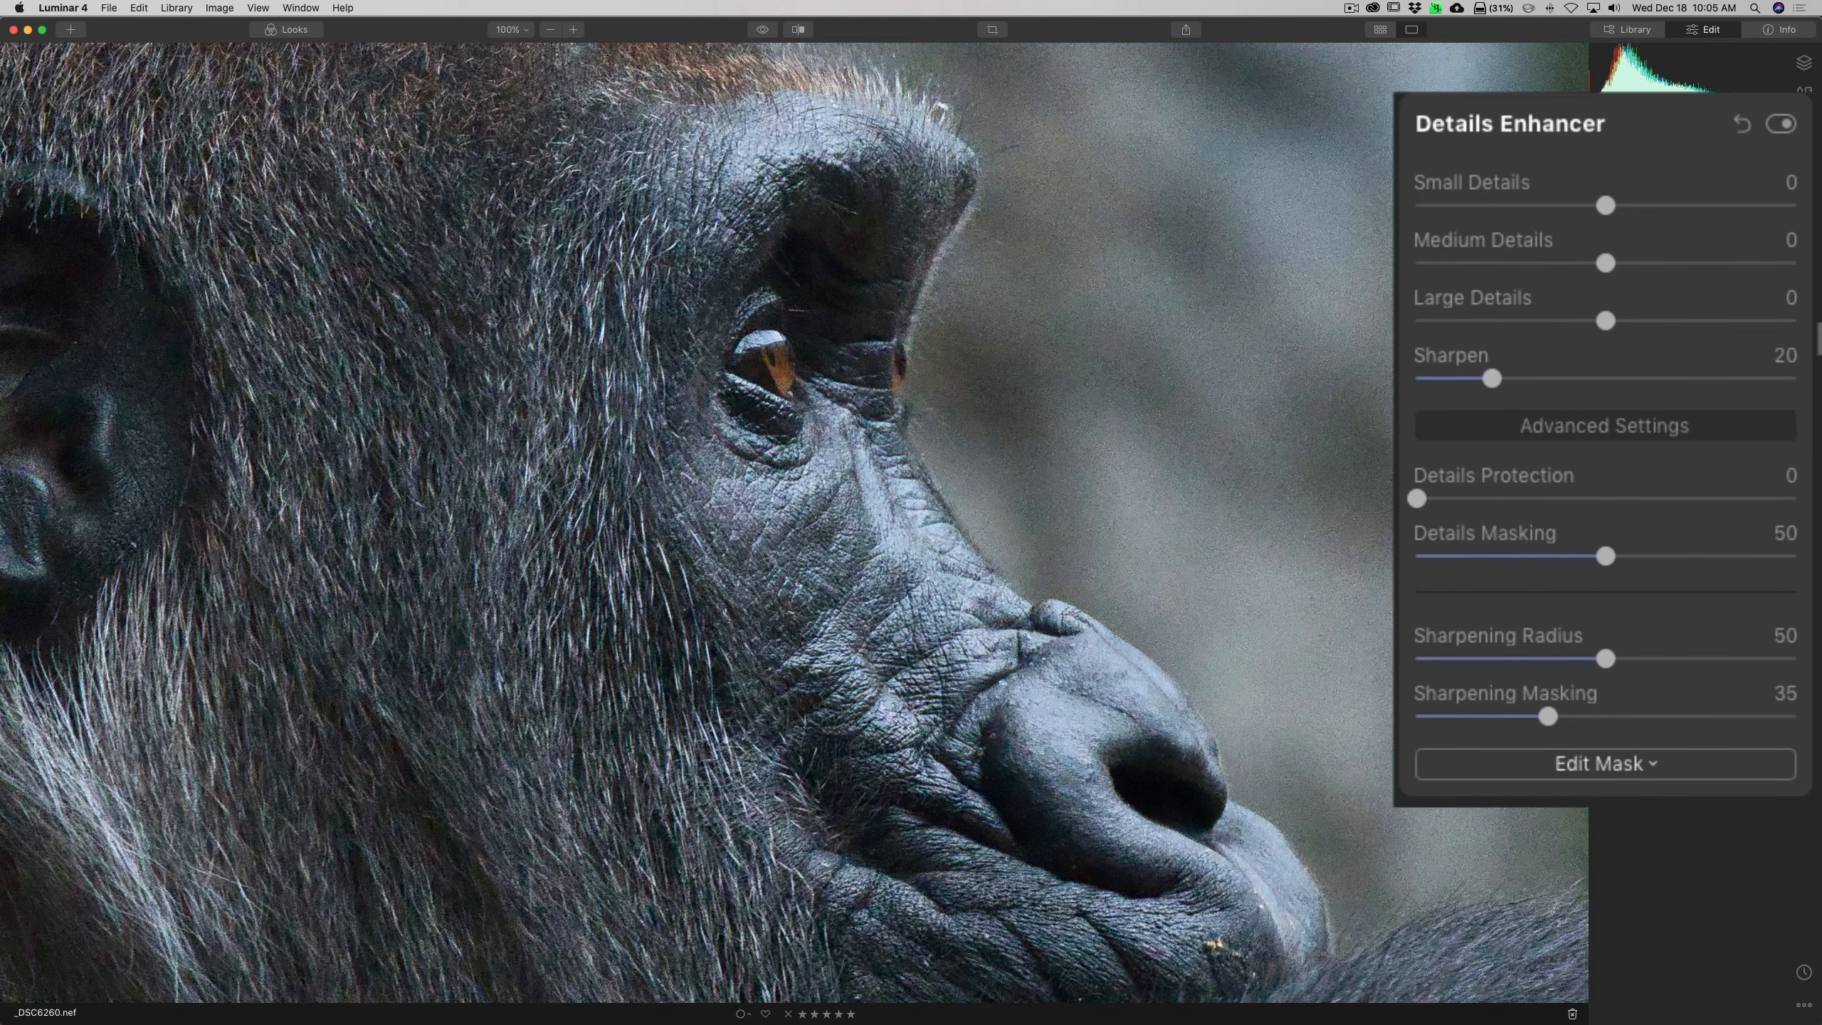
pyautogui.moveTo(1605, 205); pyautogui.dragTo(1624, 204)
pyautogui.click(1445, 123)
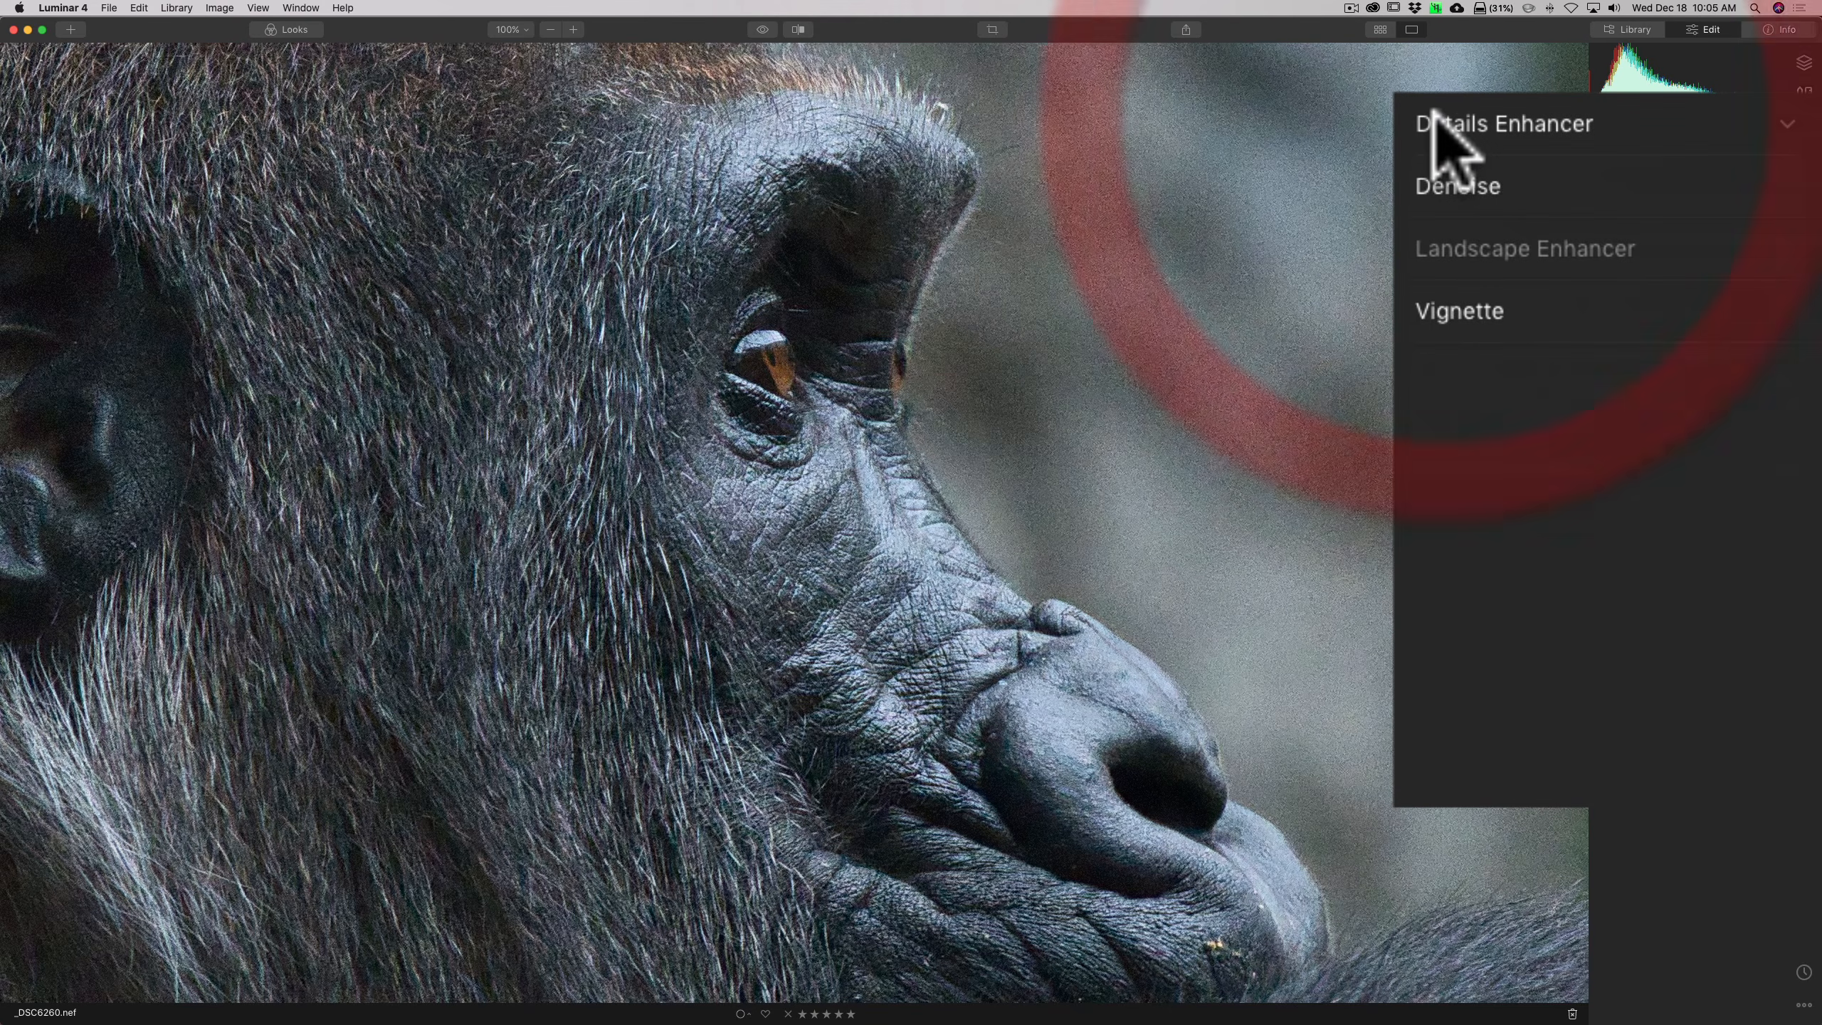
# - Set the Denoise filter's Luminosity Denoise to 75 and return to the Details Enhancer settings
pyautogui.click(1463, 167)
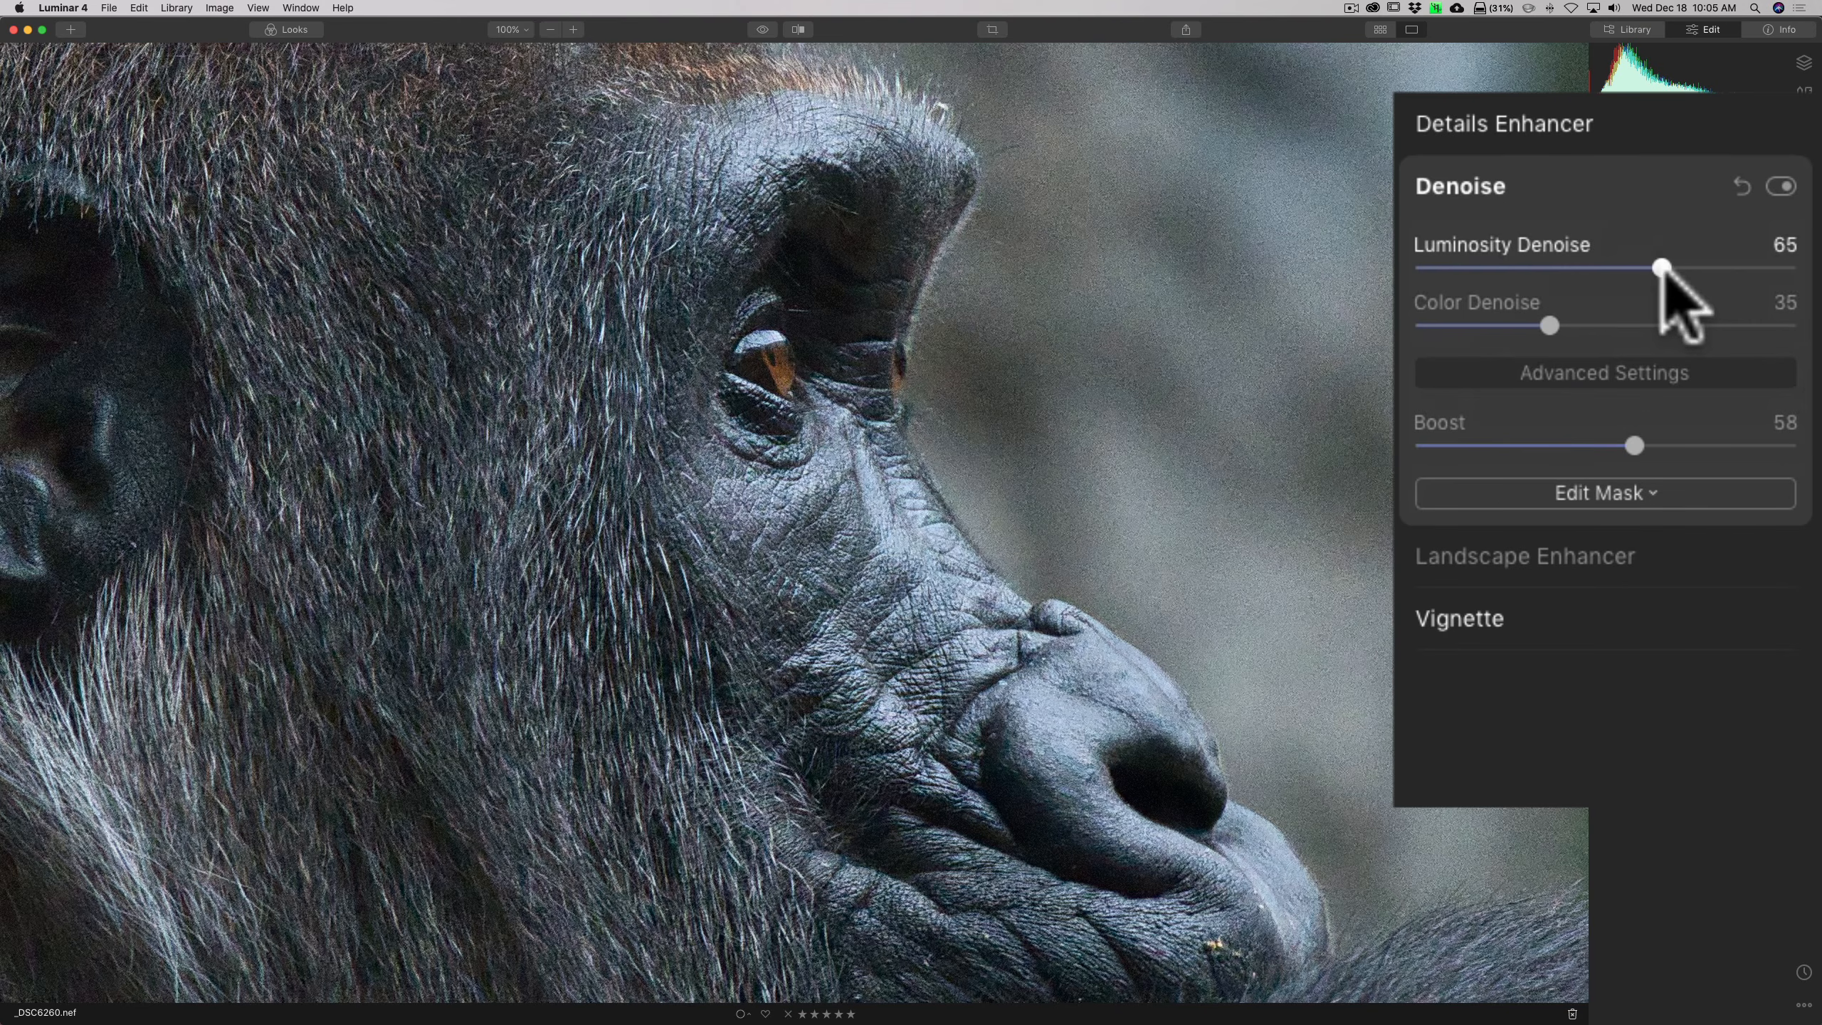
pyautogui.moveTo(1661, 267); pyautogui.dragTo(1700, 268)
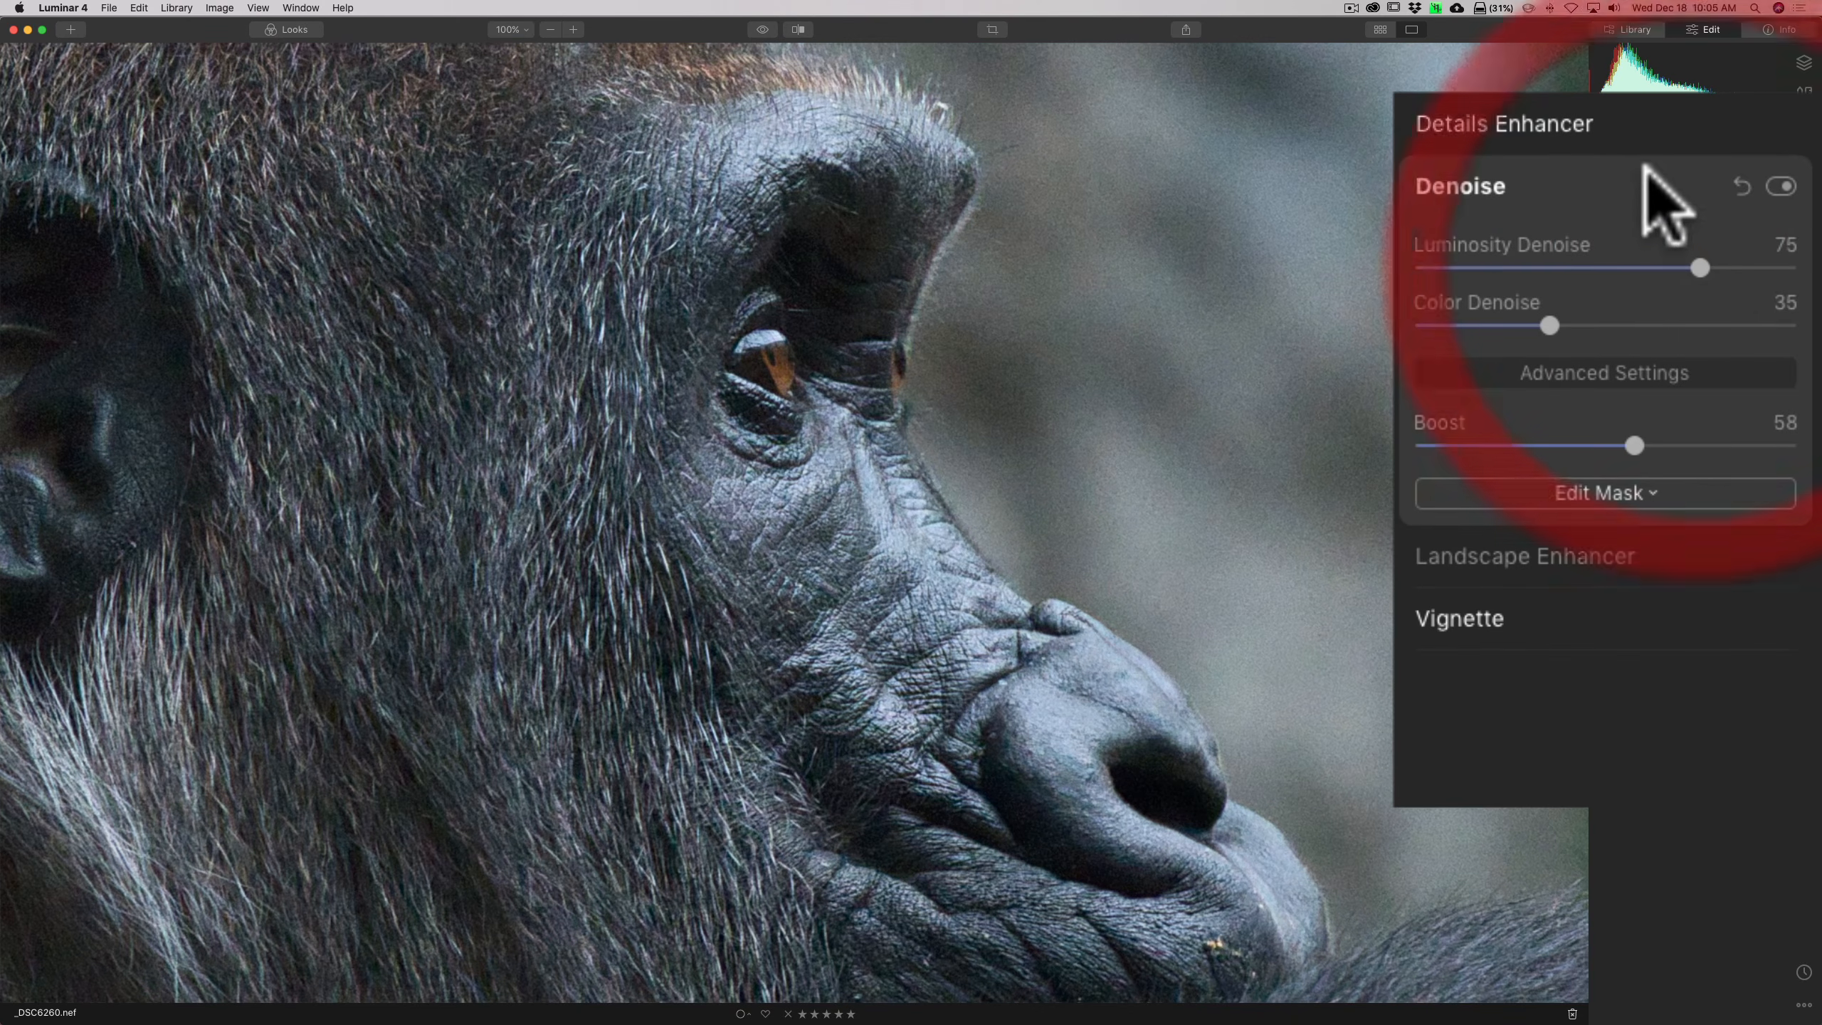
pyautogui.click(1624, 116)
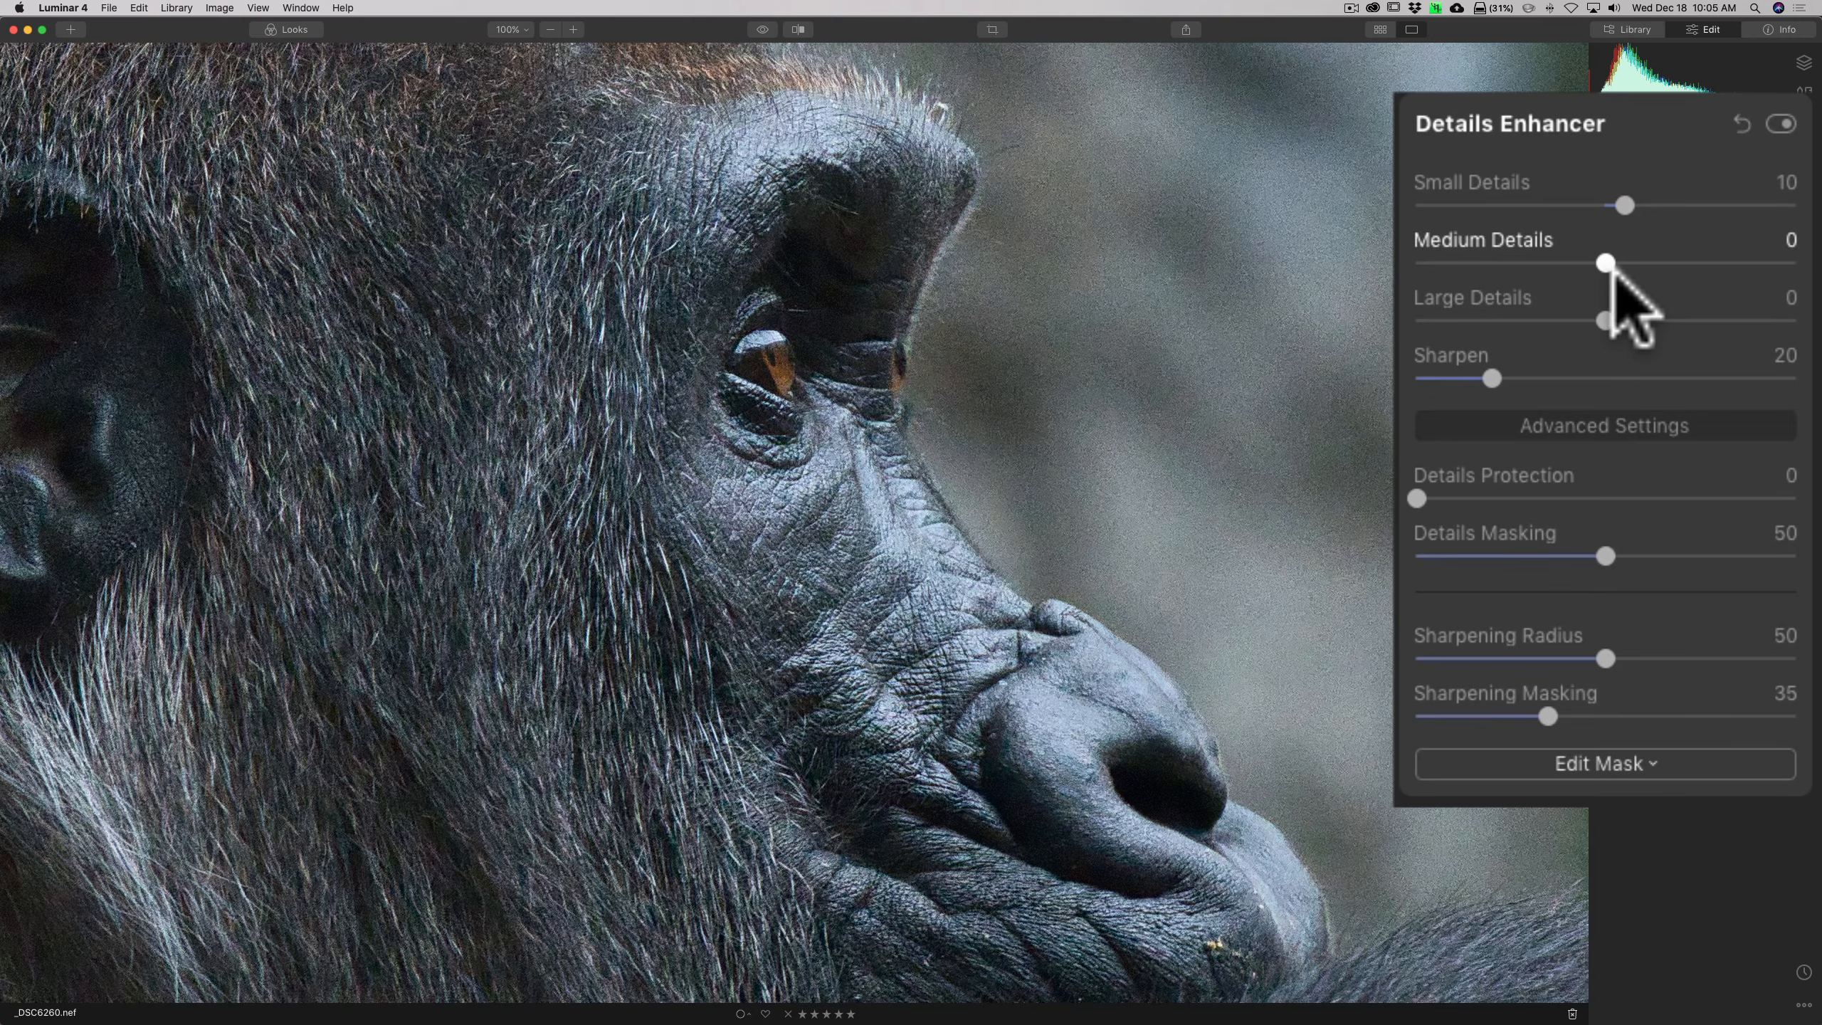
# - Compare the whole edited gorilla photo with its unedited original
pyautogui.click(918, 357)
pyautogui.click(1650, 108)
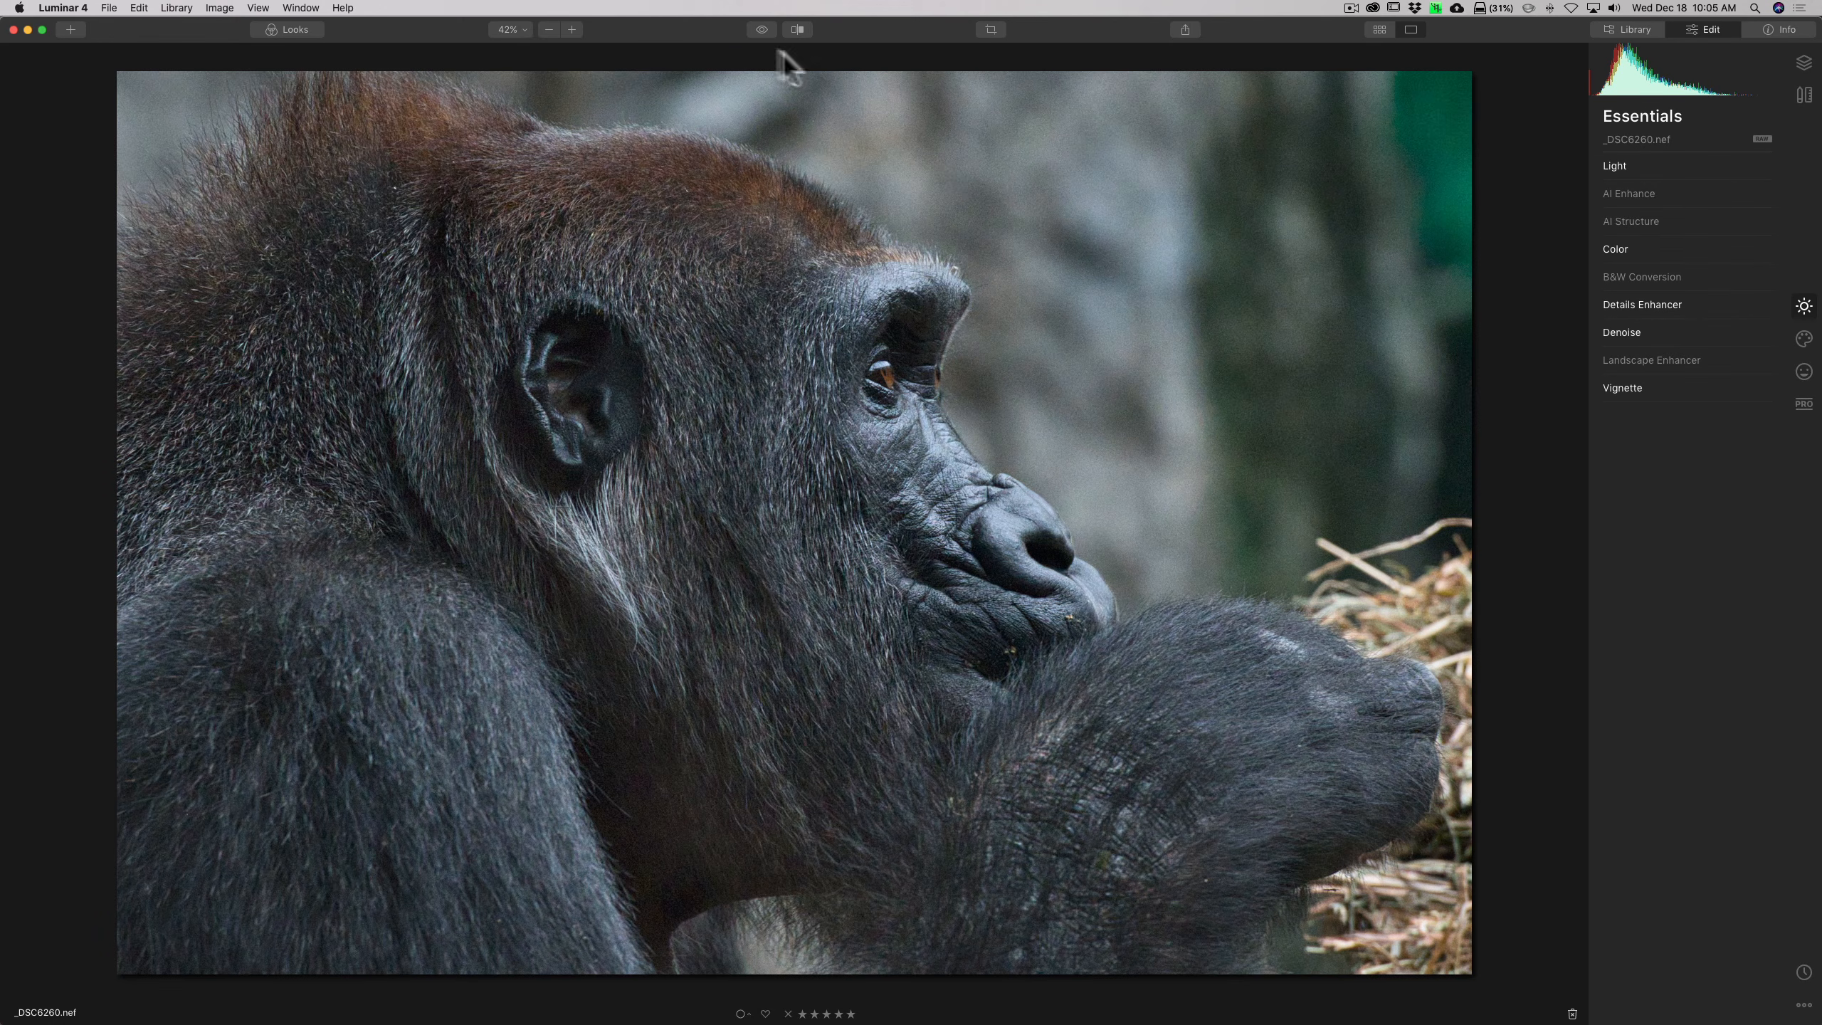
pyautogui.click(761, 29)
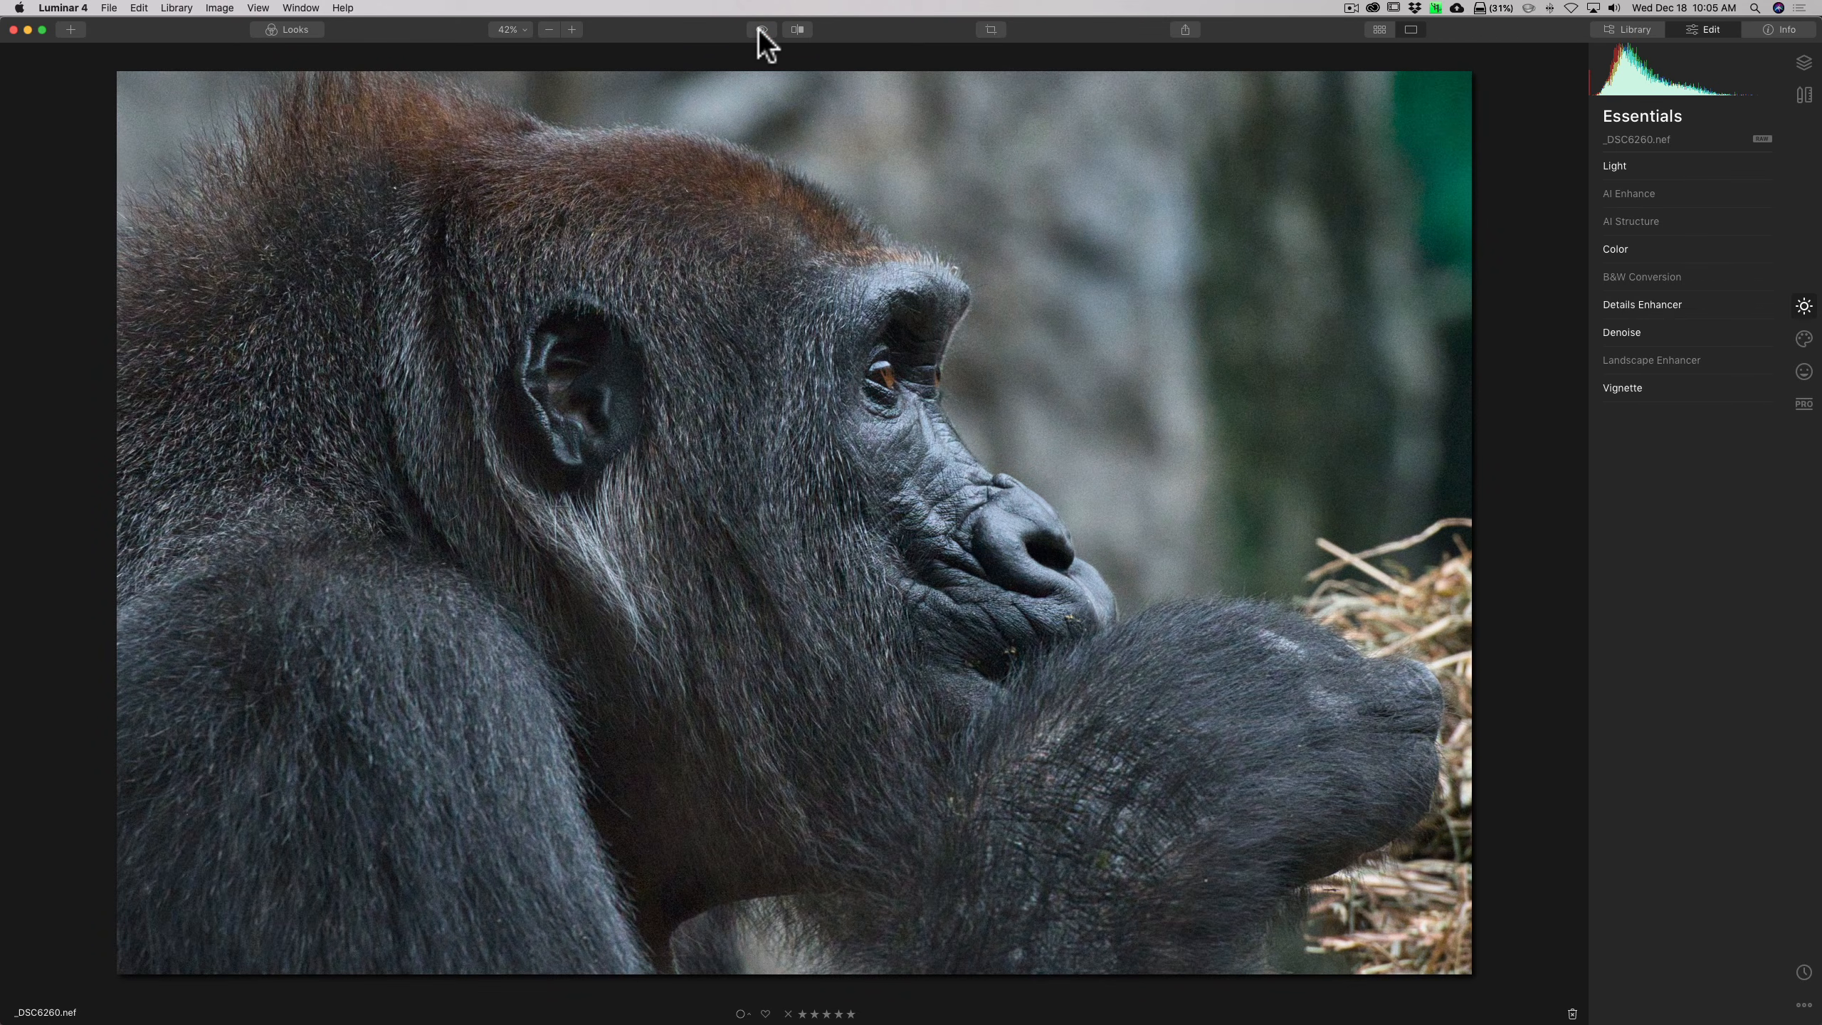
pyautogui.click(761, 29)
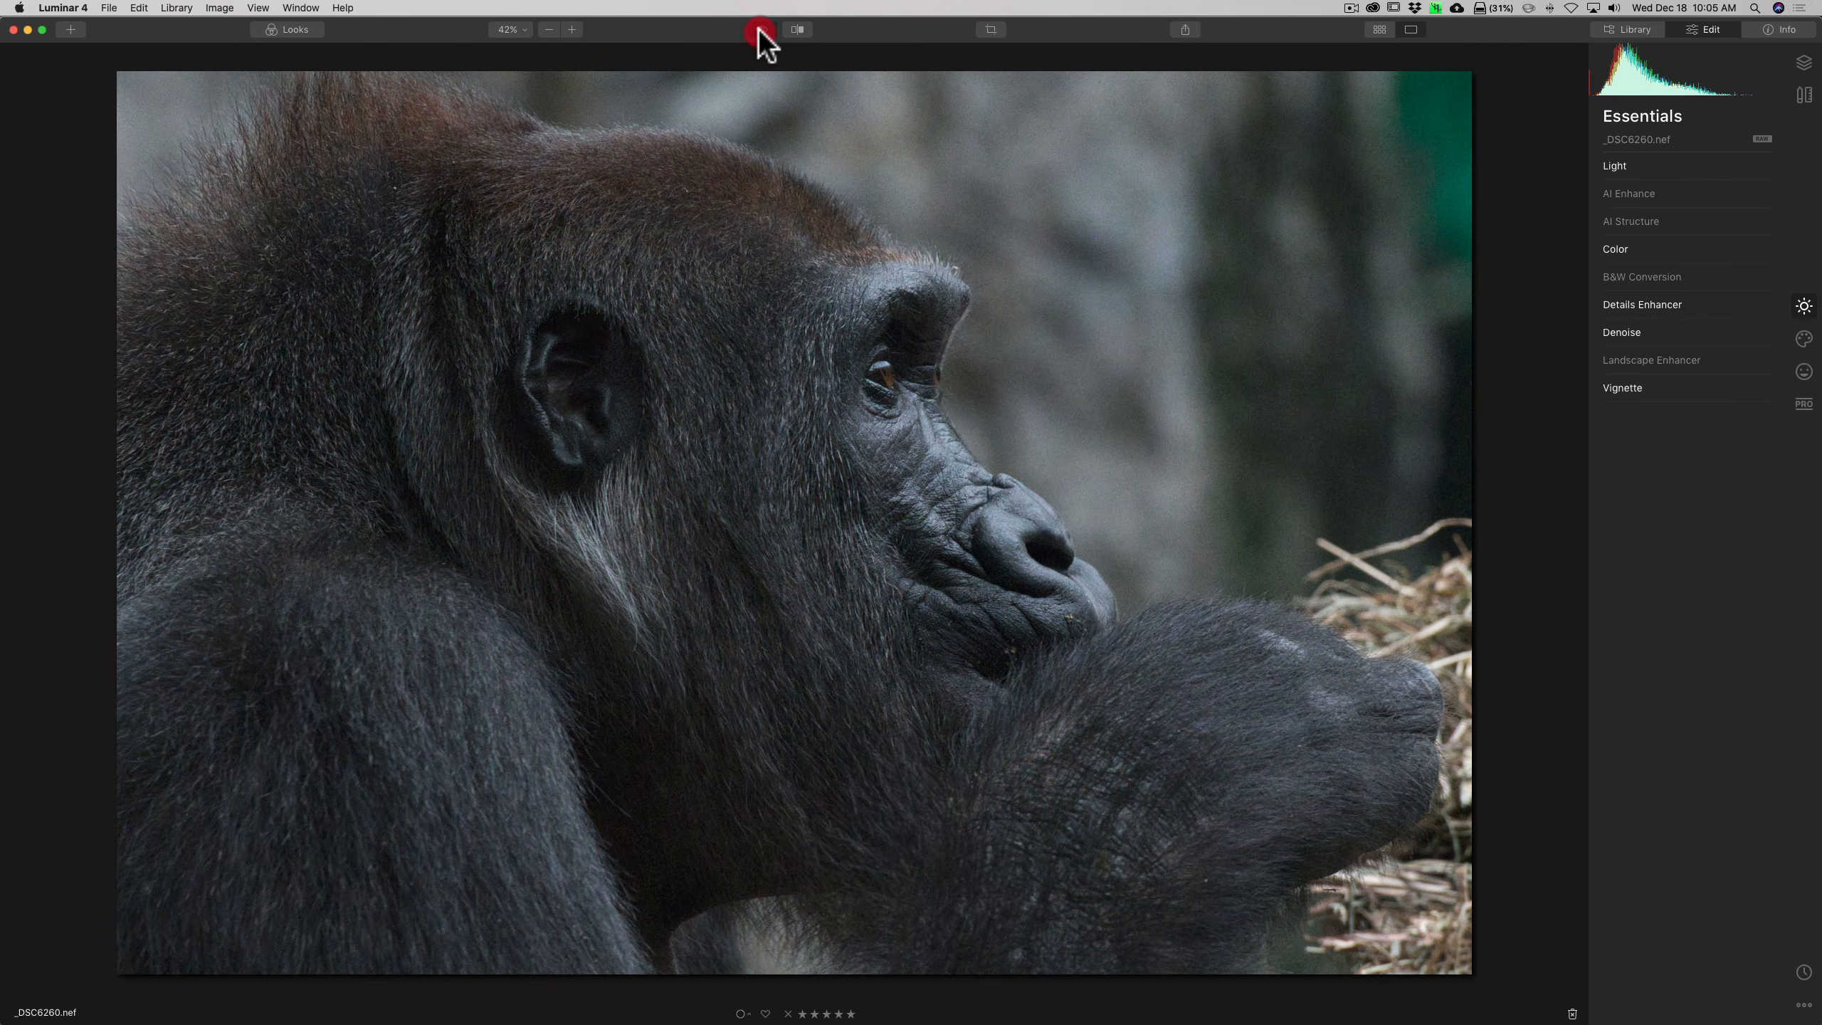
pyautogui.click(761, 29)
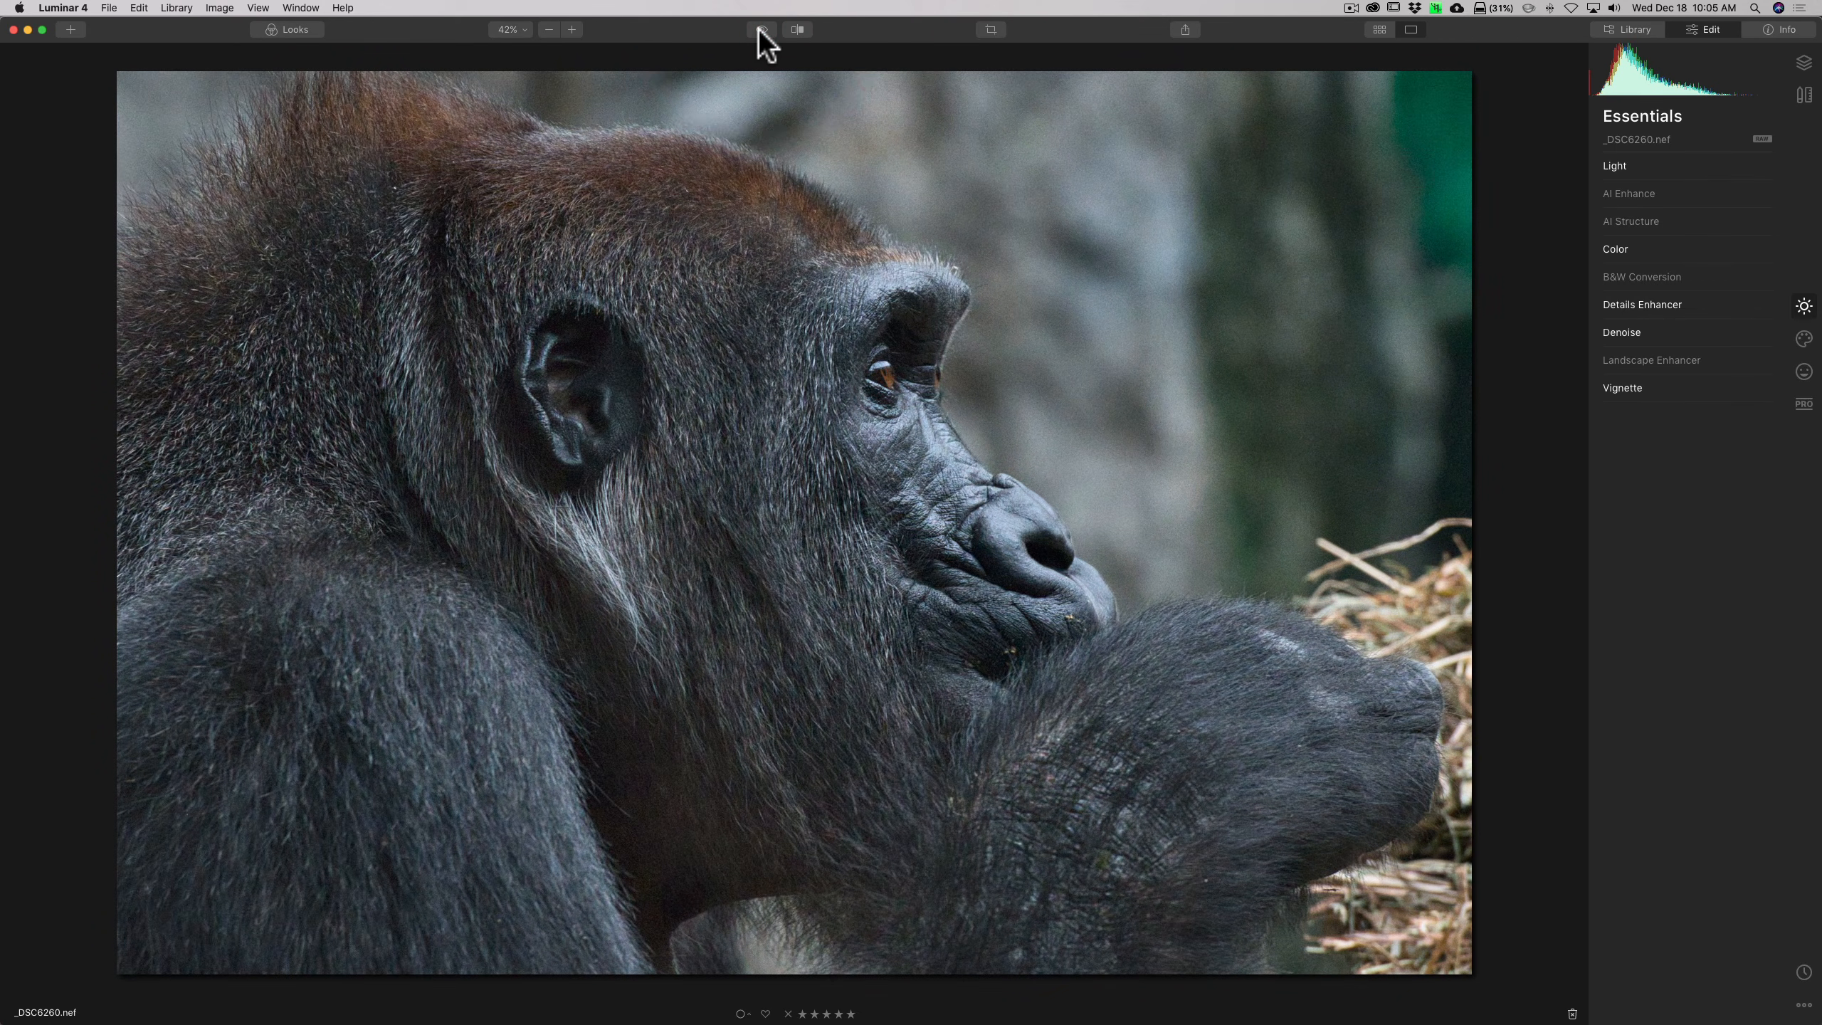